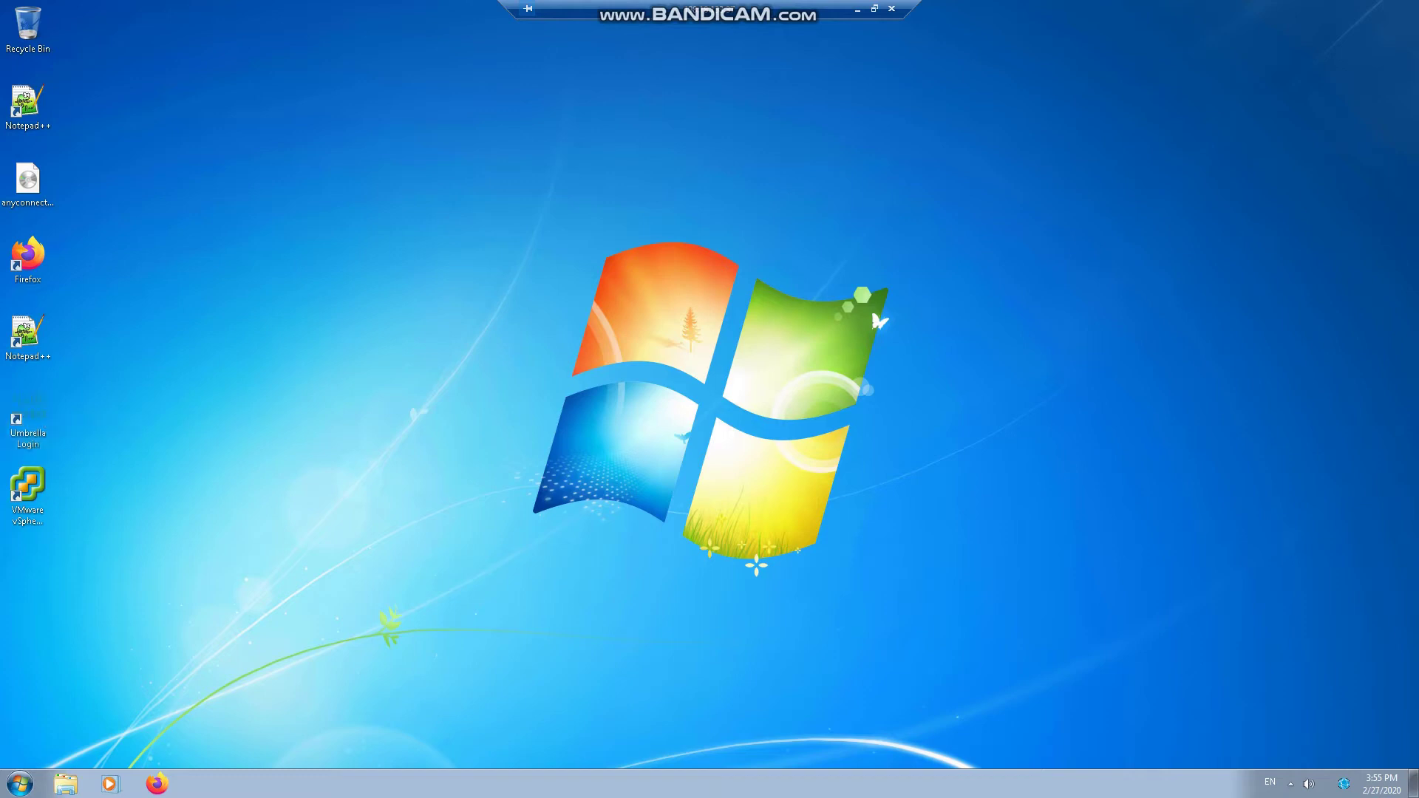
- Open the Umbrella dashboard from the desktop shortcut and go to the list of all policies
double_click(28, 418)
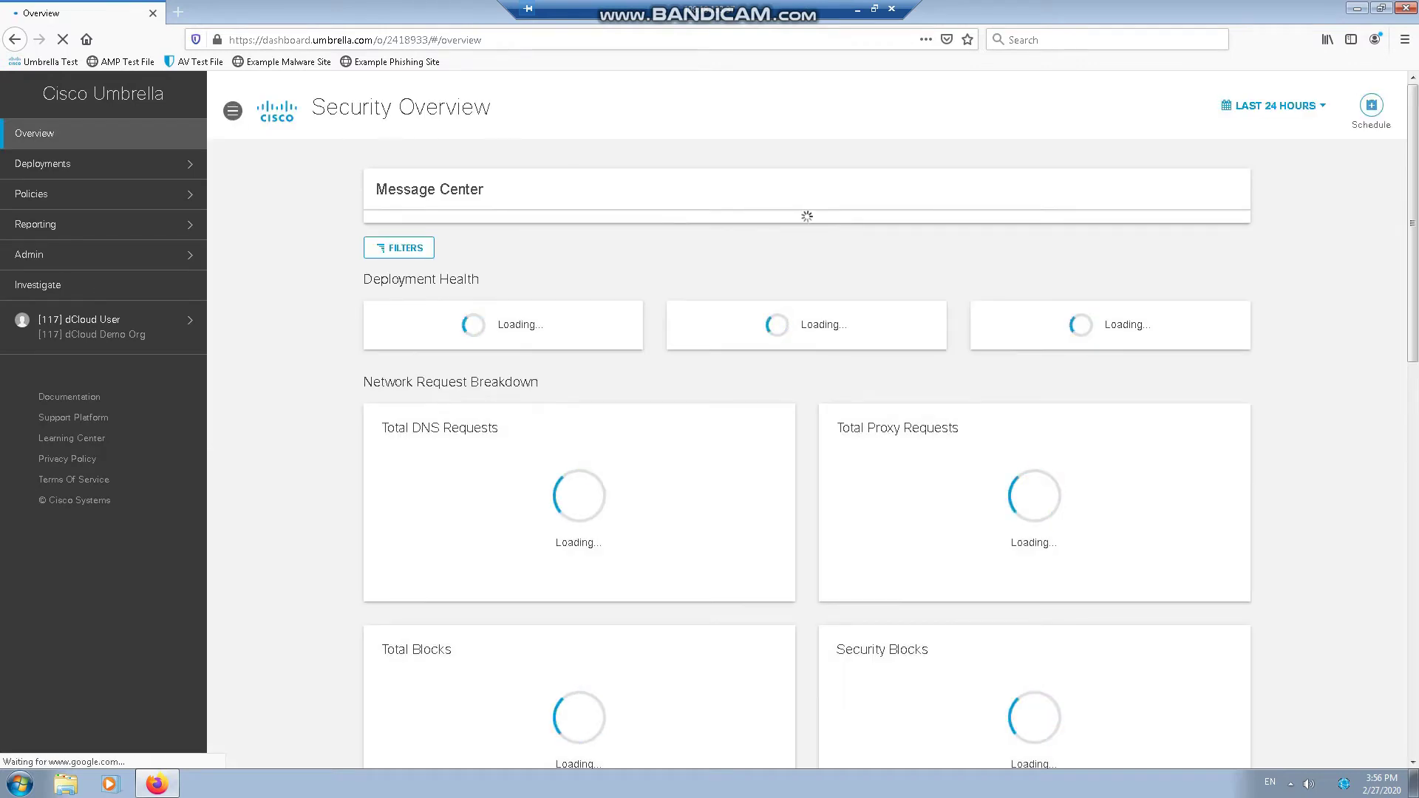
left_click(44, 194)
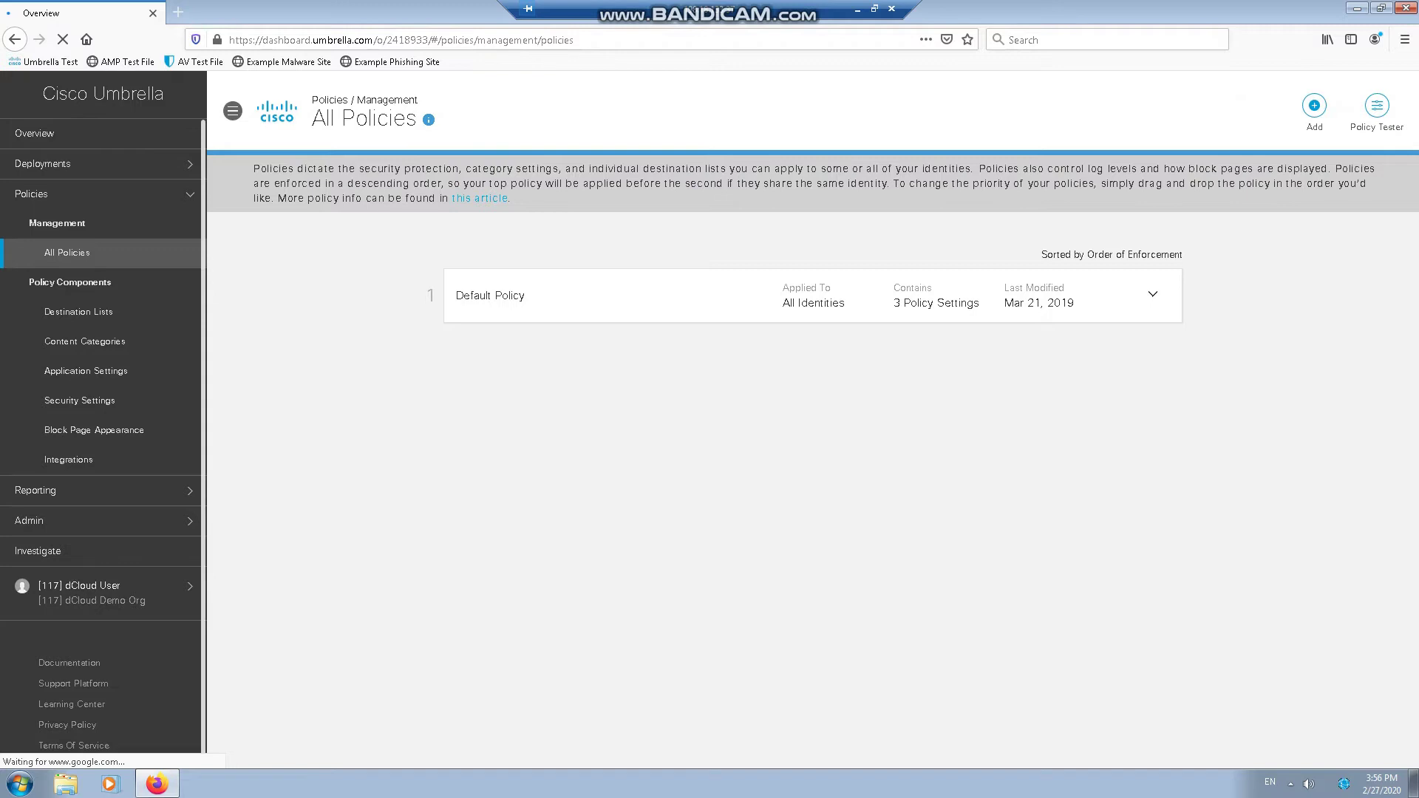
- Review the Default Policy's settings, close it without saving, and open the Destination Lists page
left_click(813, 295)
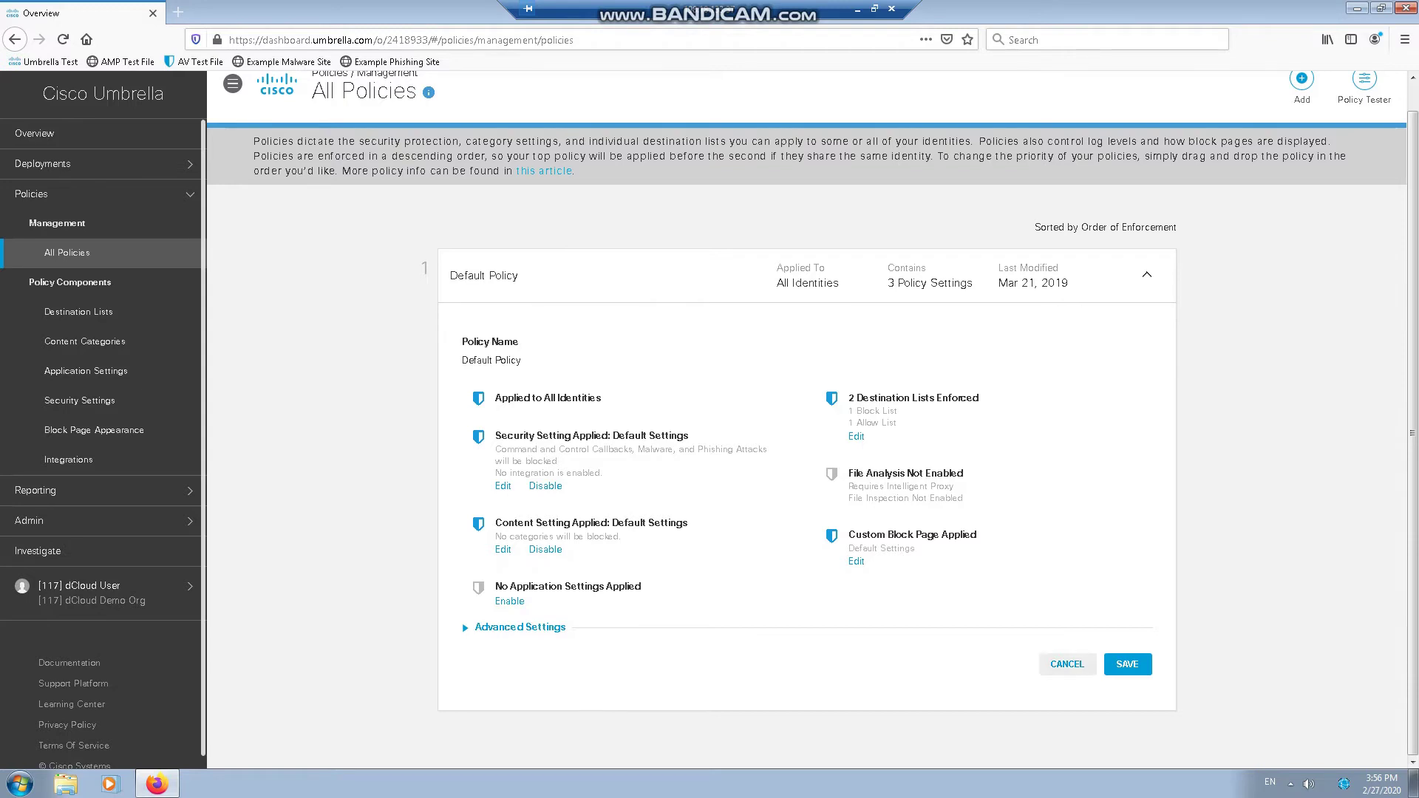
left_click(1068, 663)
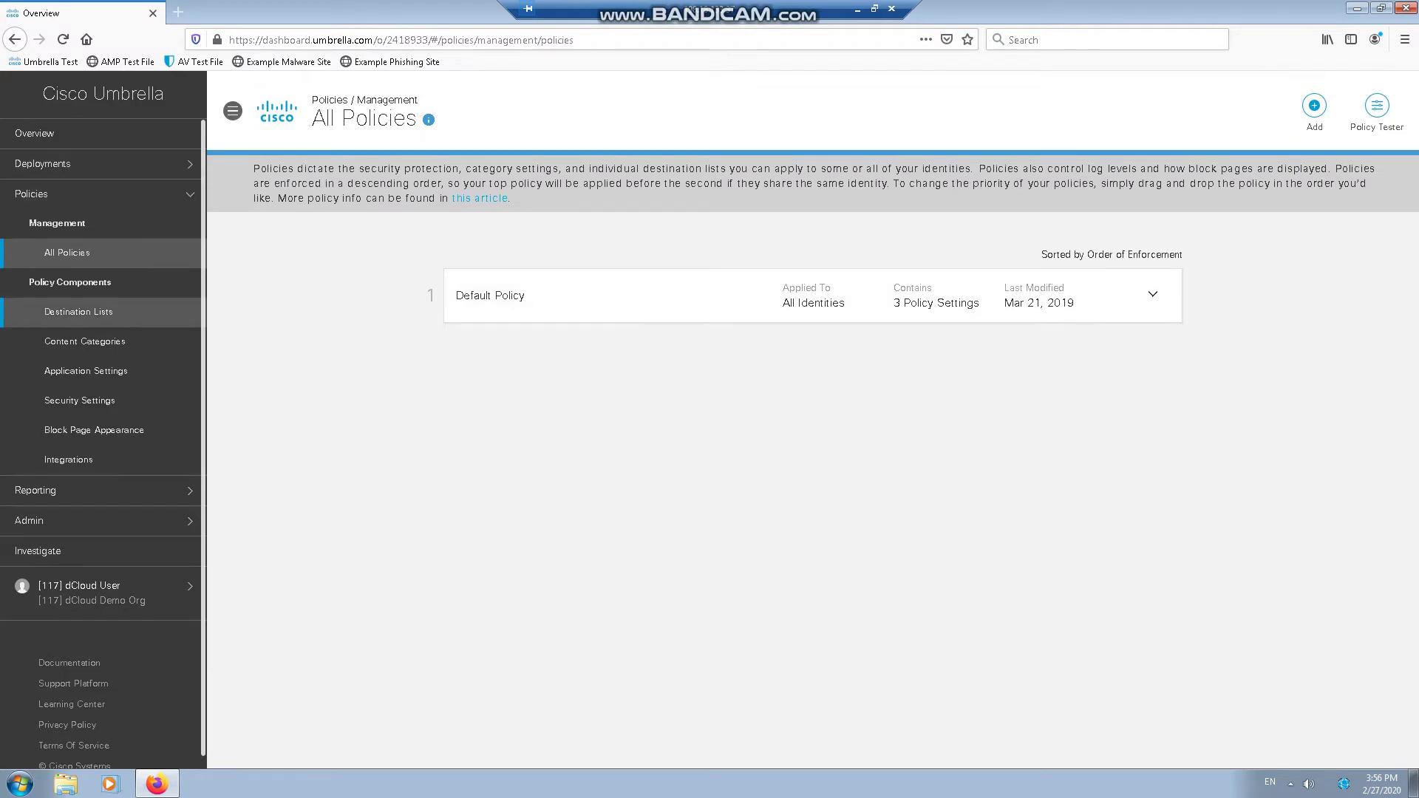
left_click(79, 312)
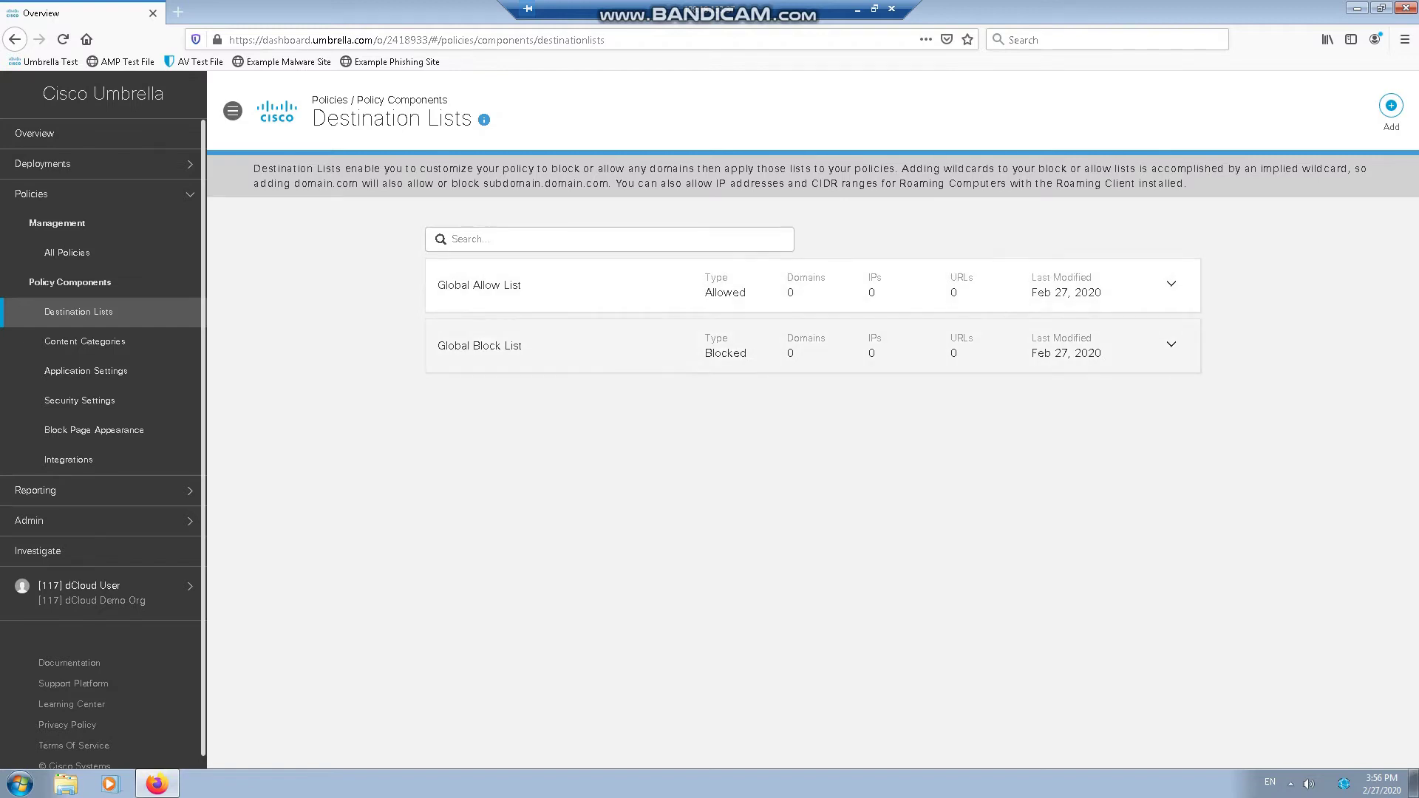
key("ctrl+t")
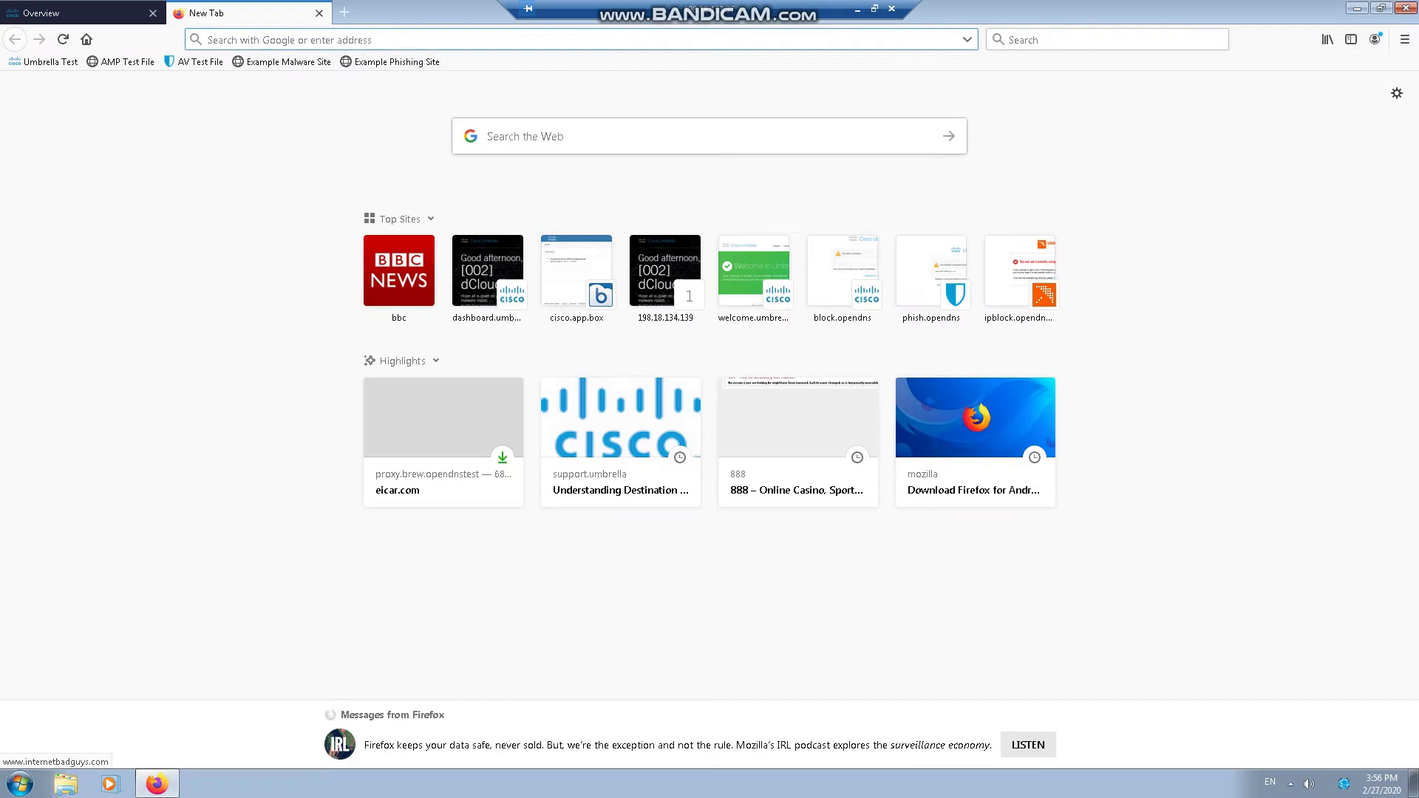
left_click(400, 269)
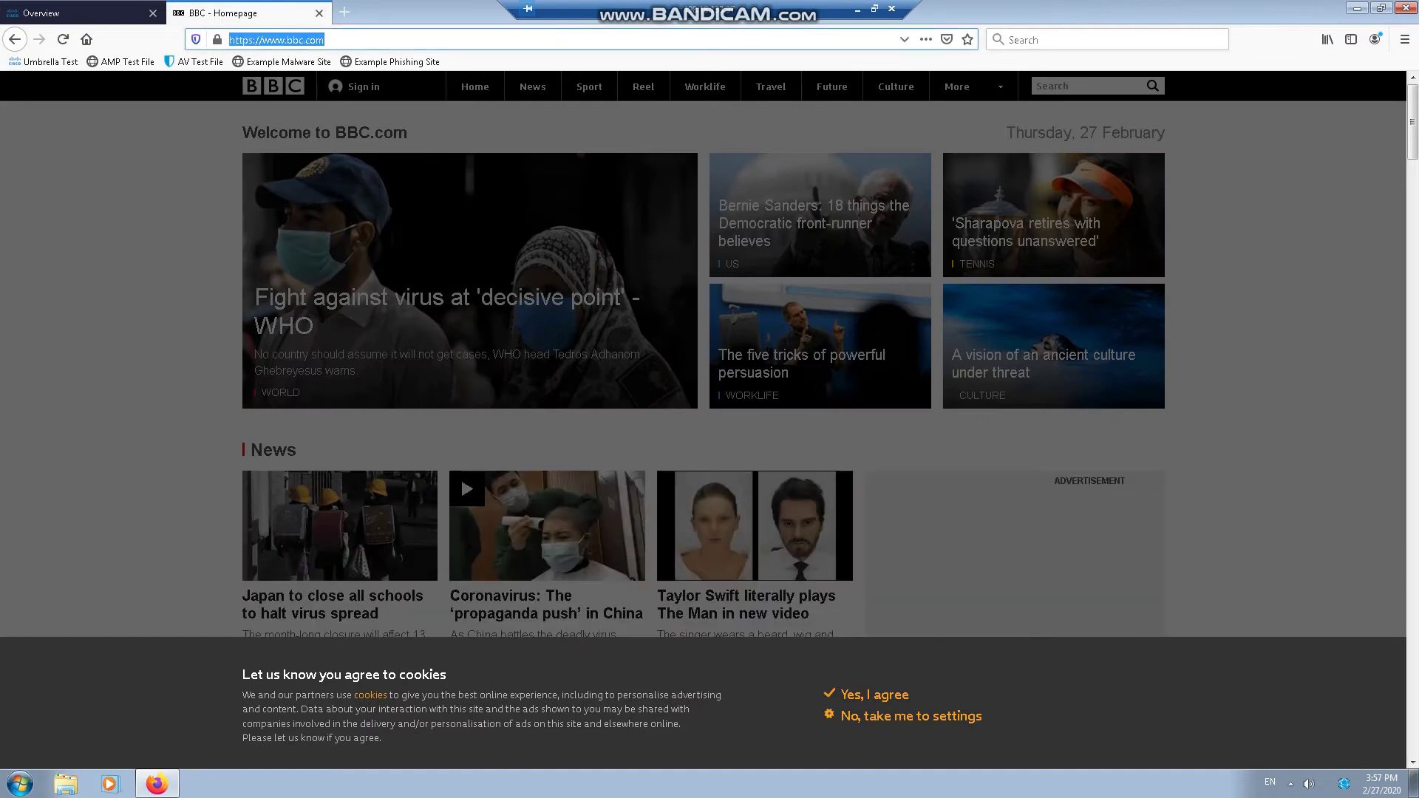
left_click(325, 40)
key("BackSpace")
type(".uk")
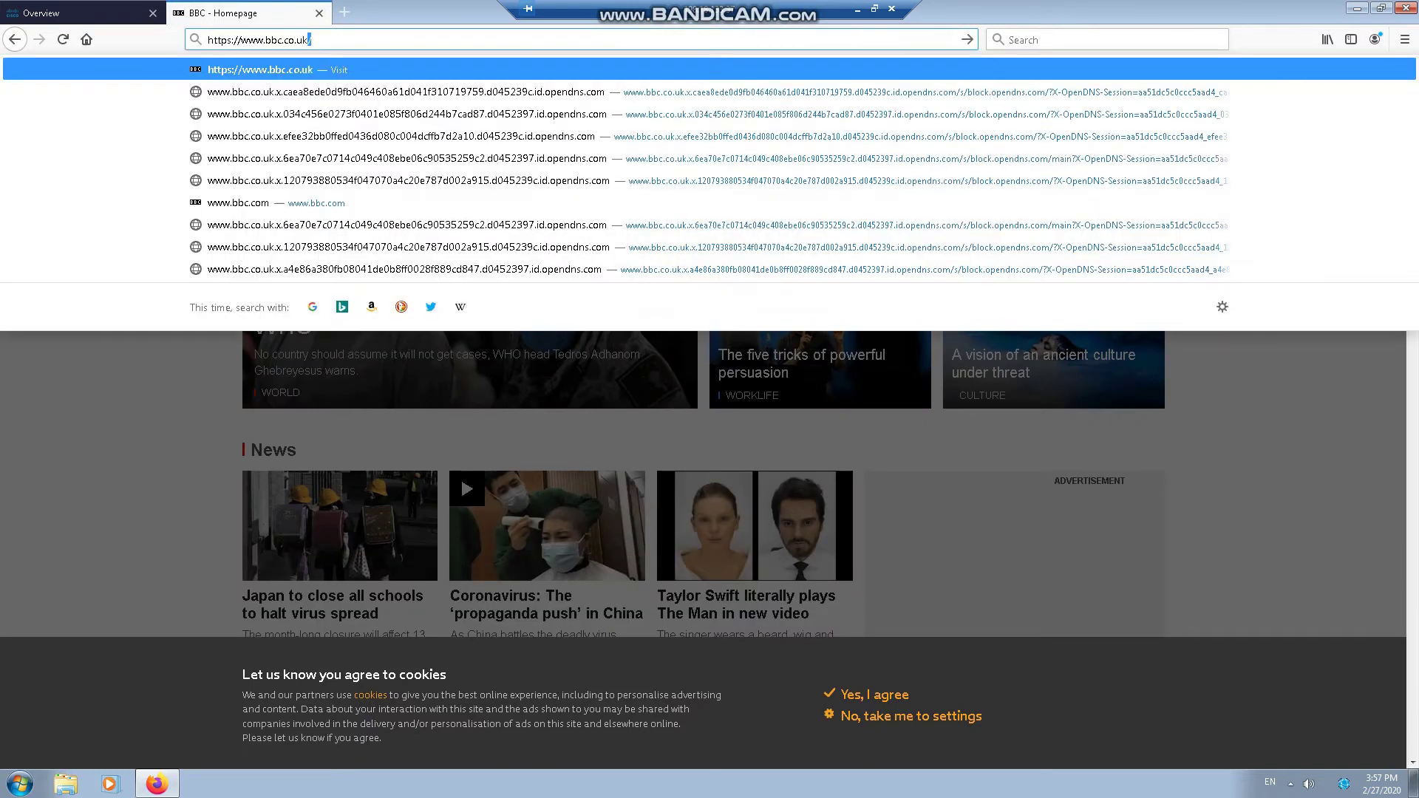
key("Return")
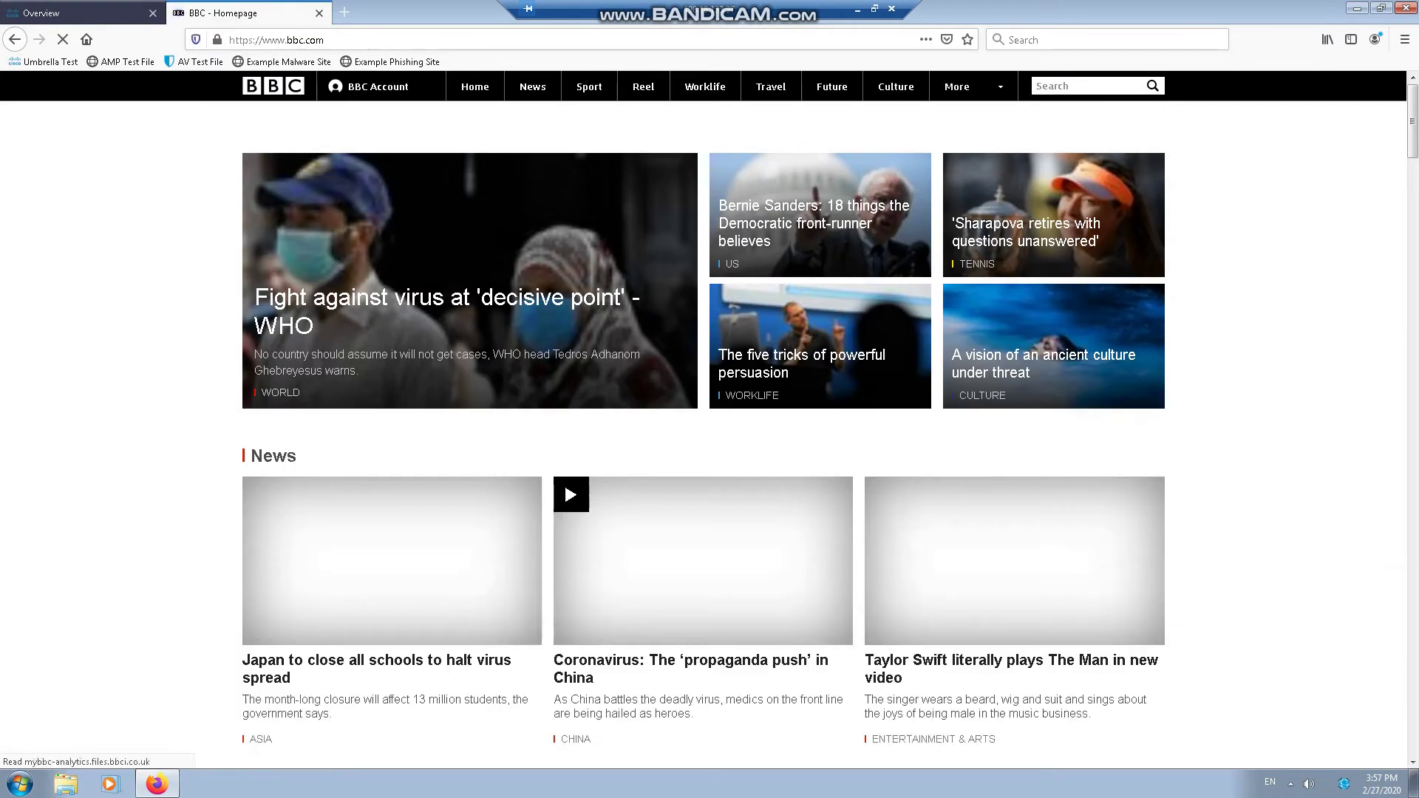
- Add the domain bbc.co.uk to the Global Block List in the Umbrella dashboard
key("ctrl+Tab")
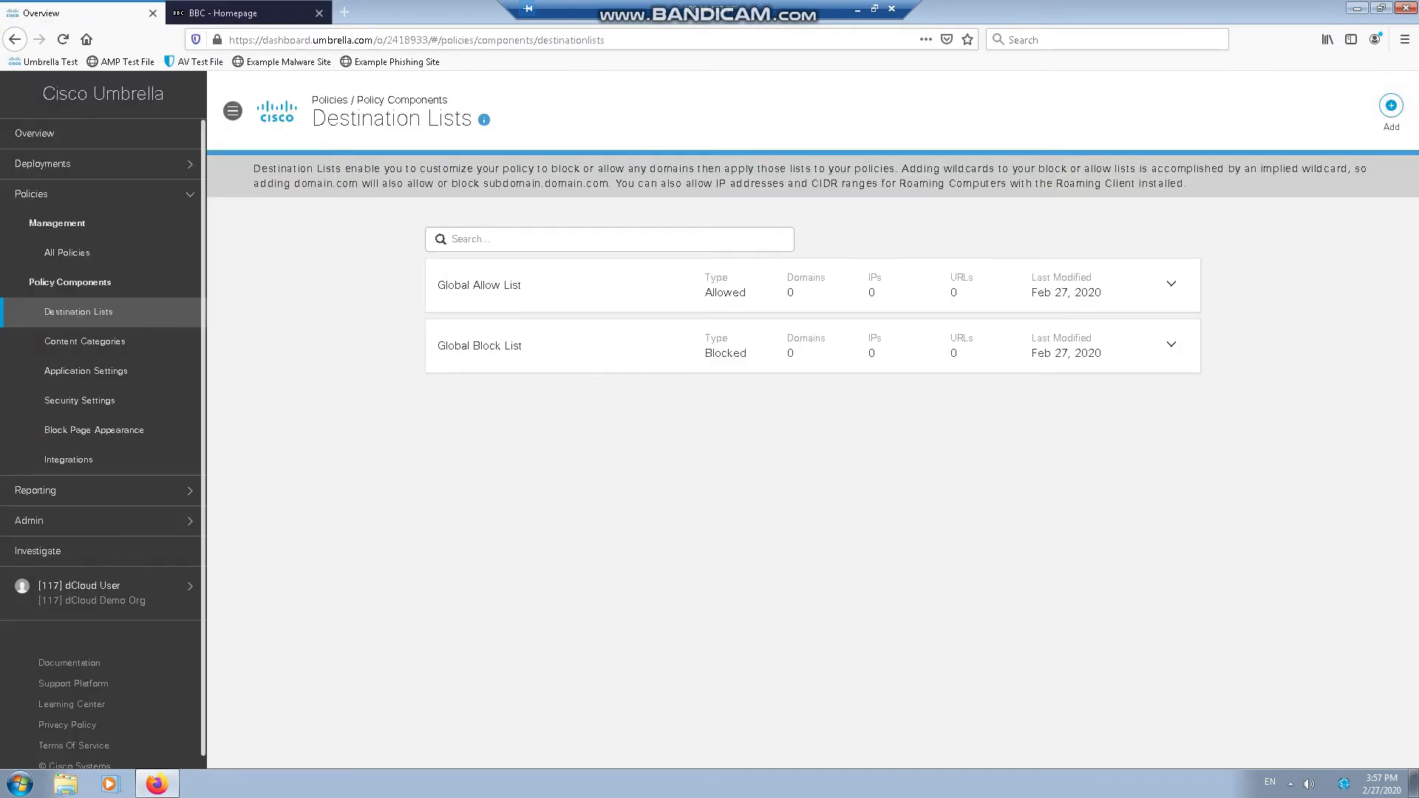
left_click(812, 345)
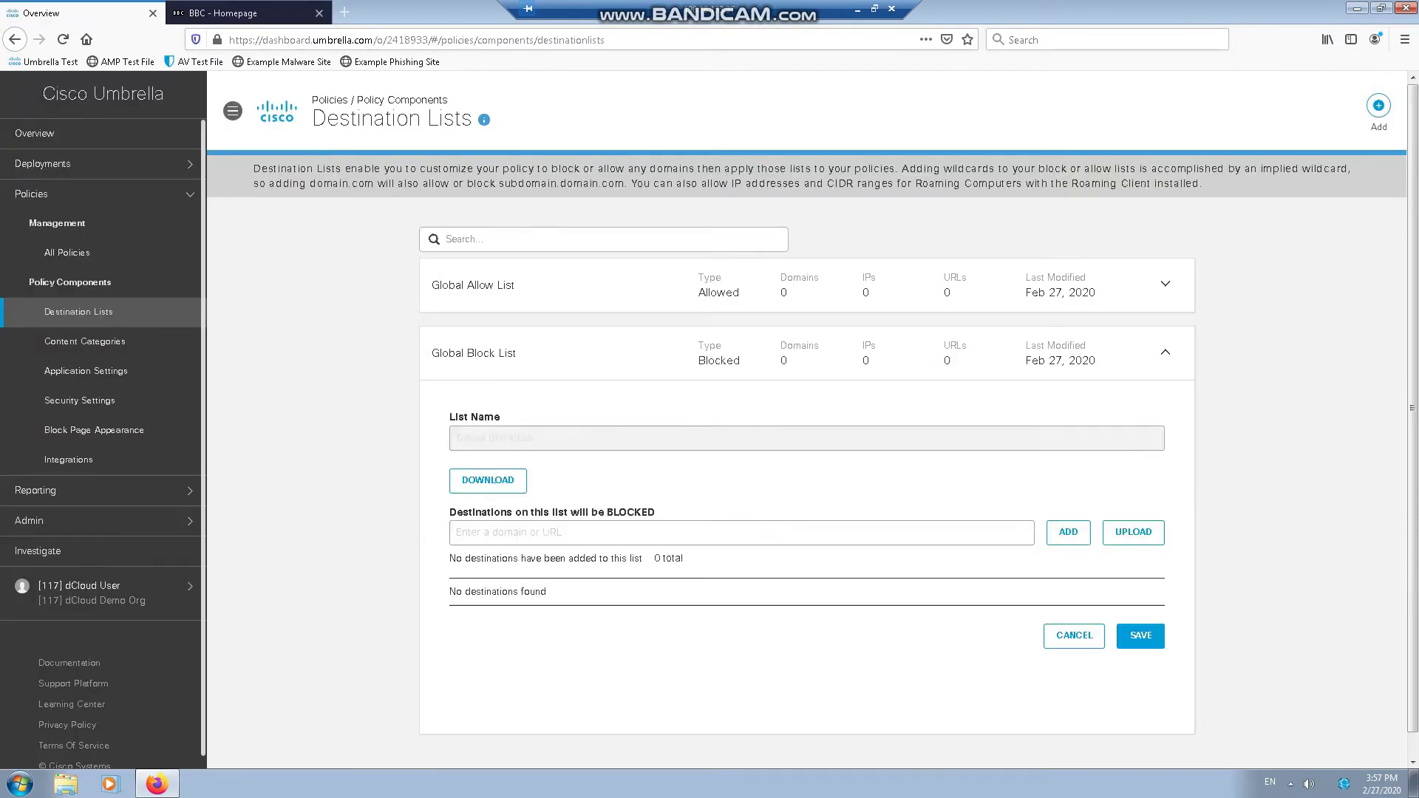
left_click(458, 532)
type("bbc.co.uk")
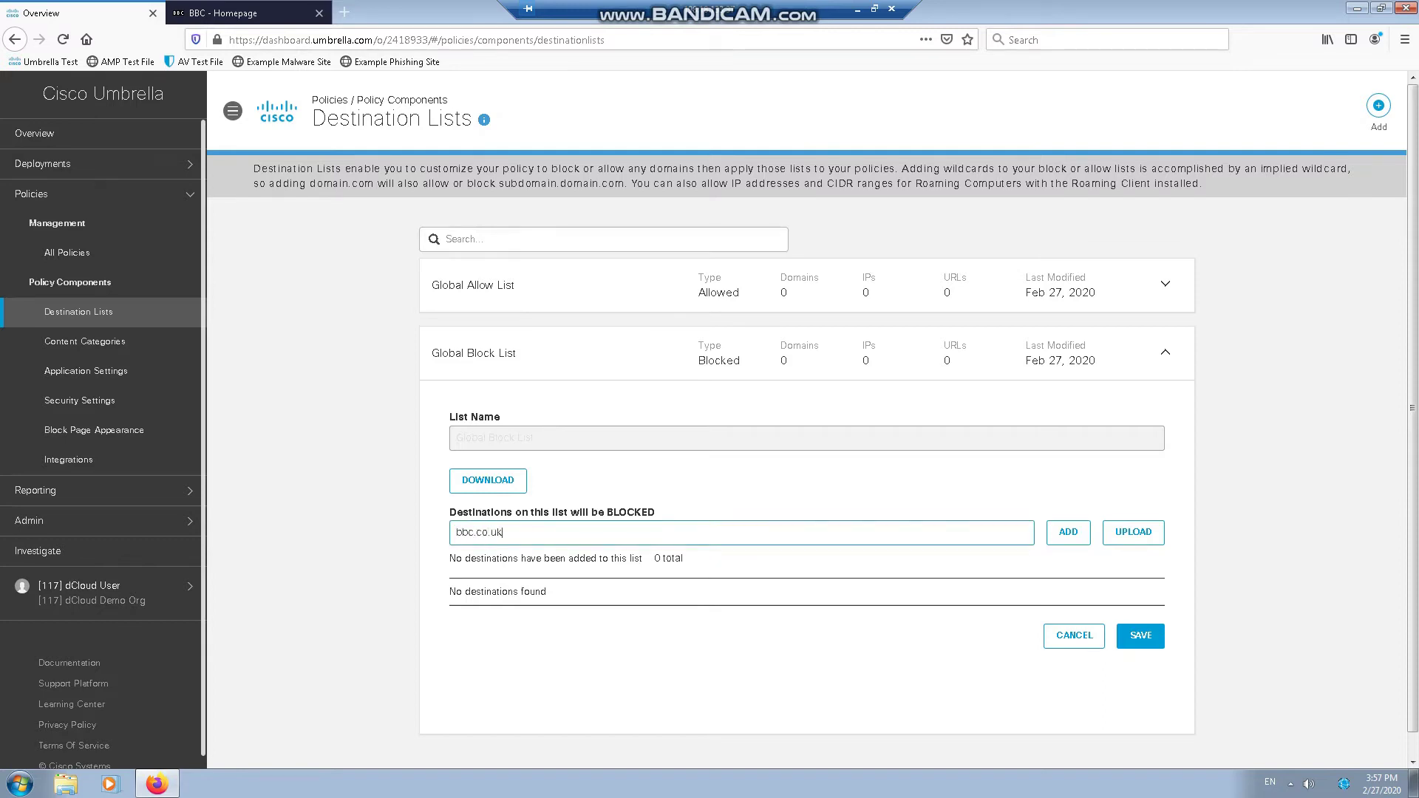
left_click(1068, 533)
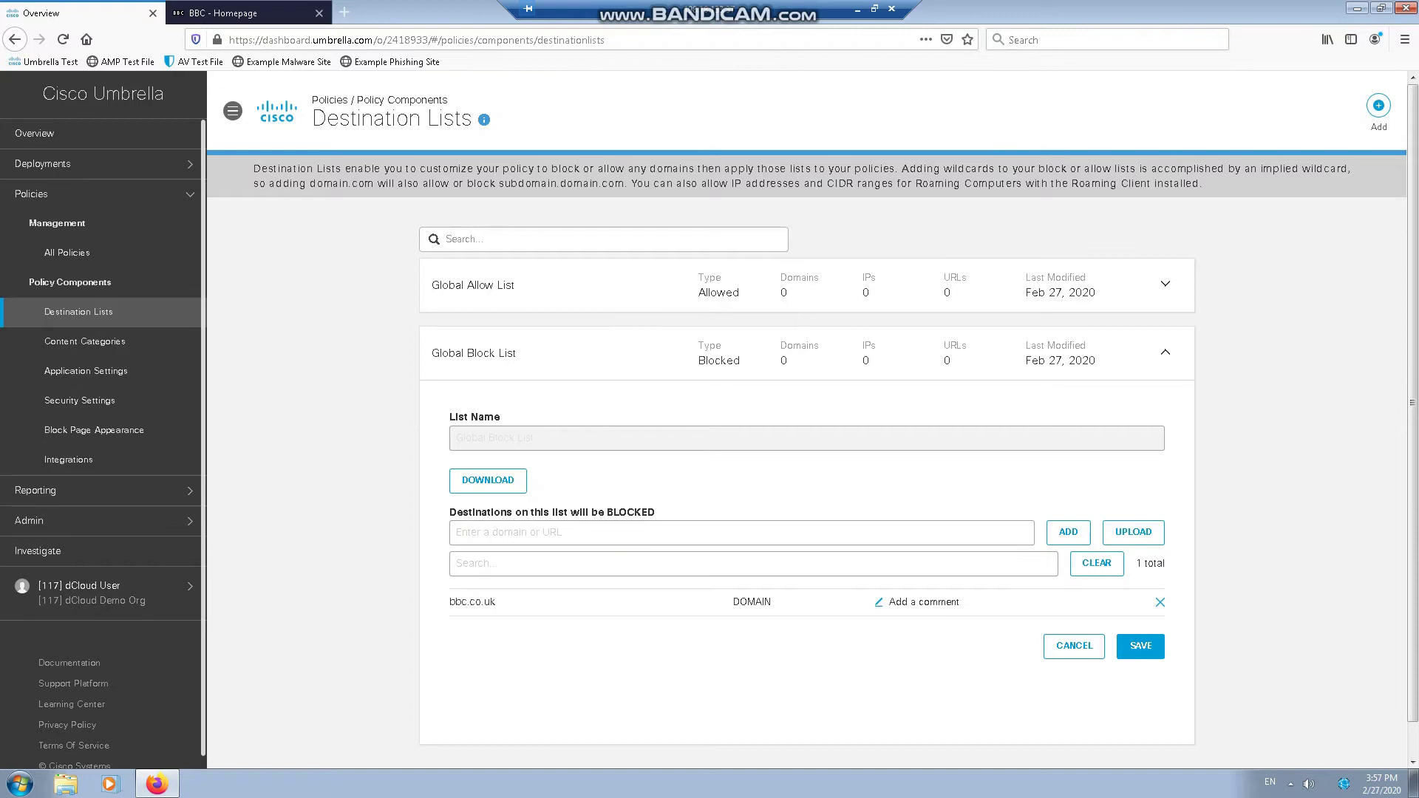
- Add the domain bbc.com to the Global Block List and save the list
left_click(458, 533)
type("bbc.")
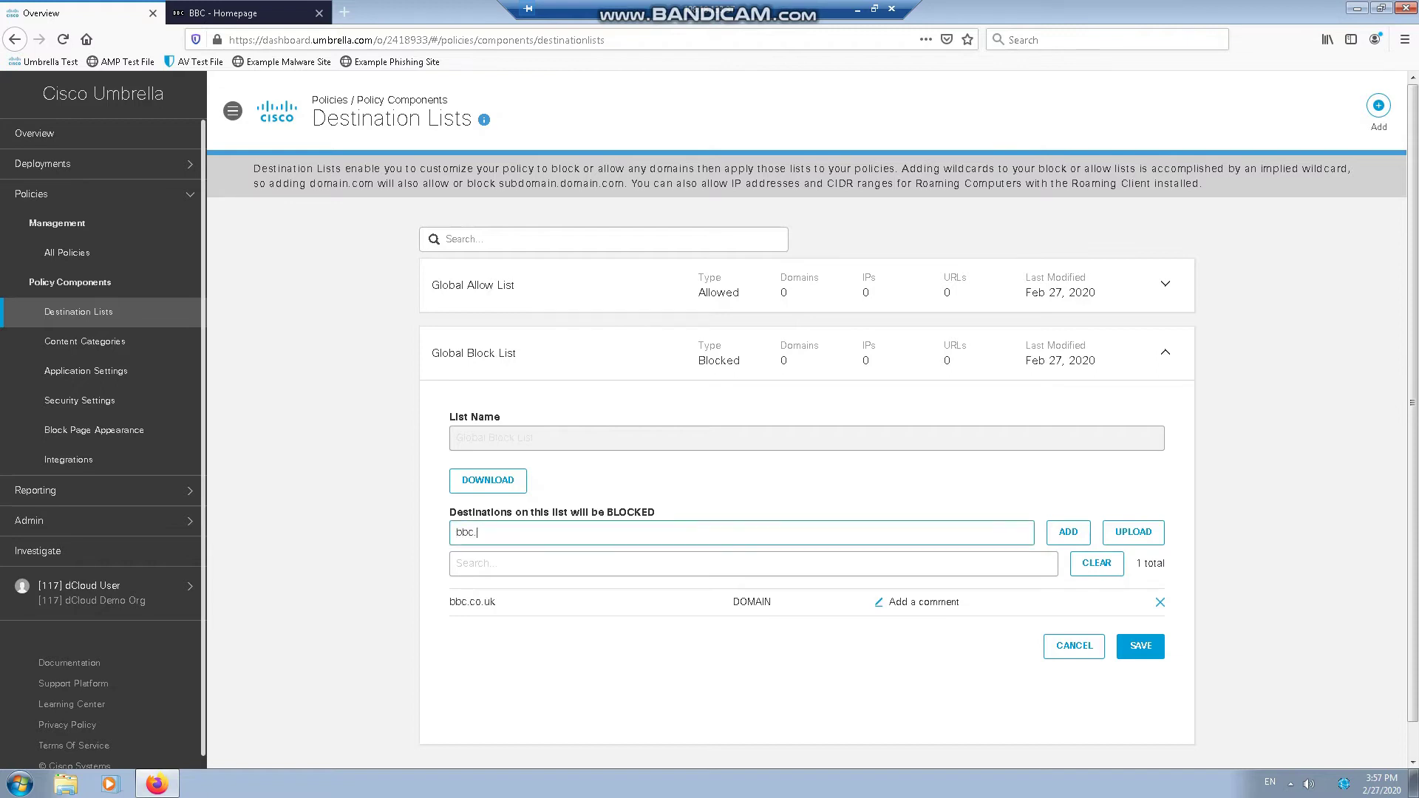
type("com")
left_click(1068, 532)
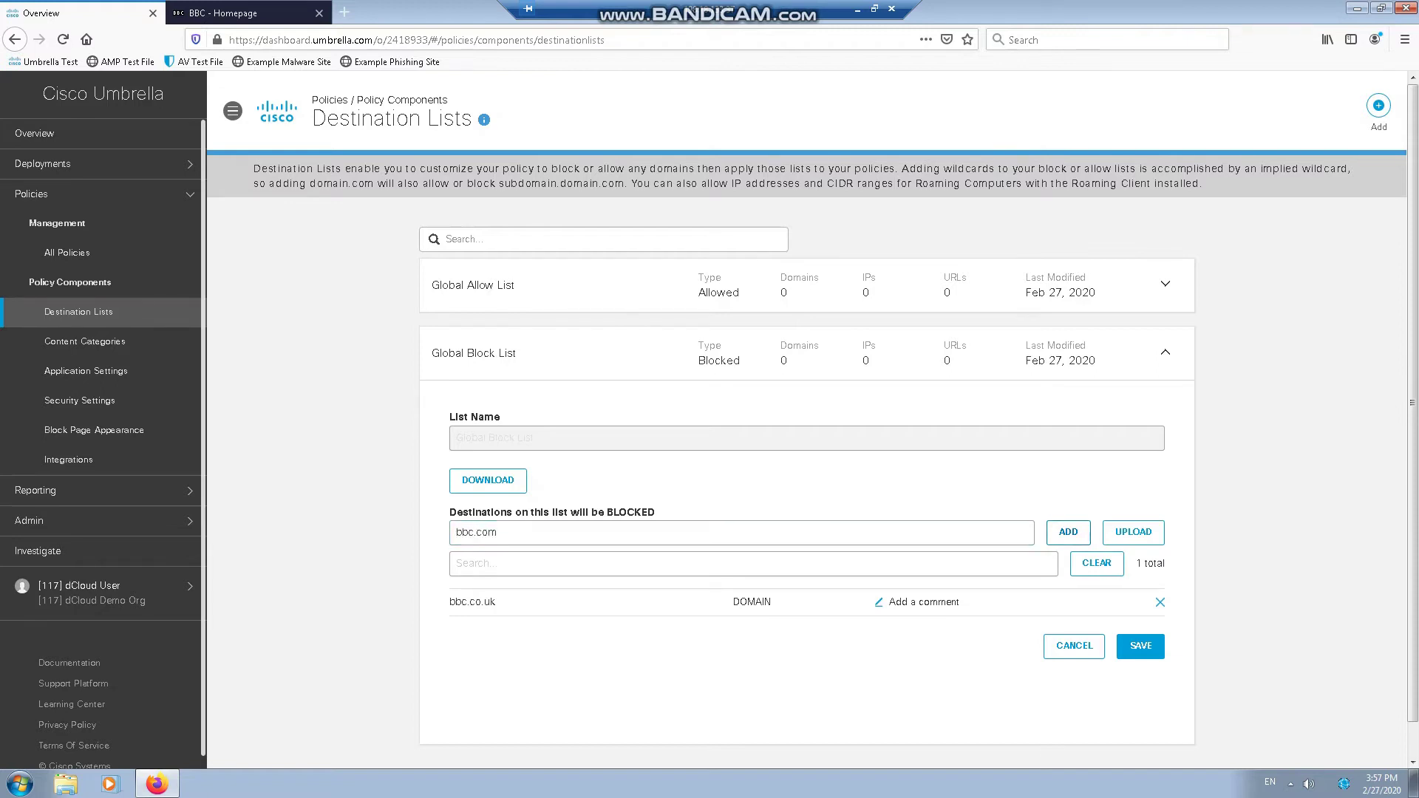
key("Return")
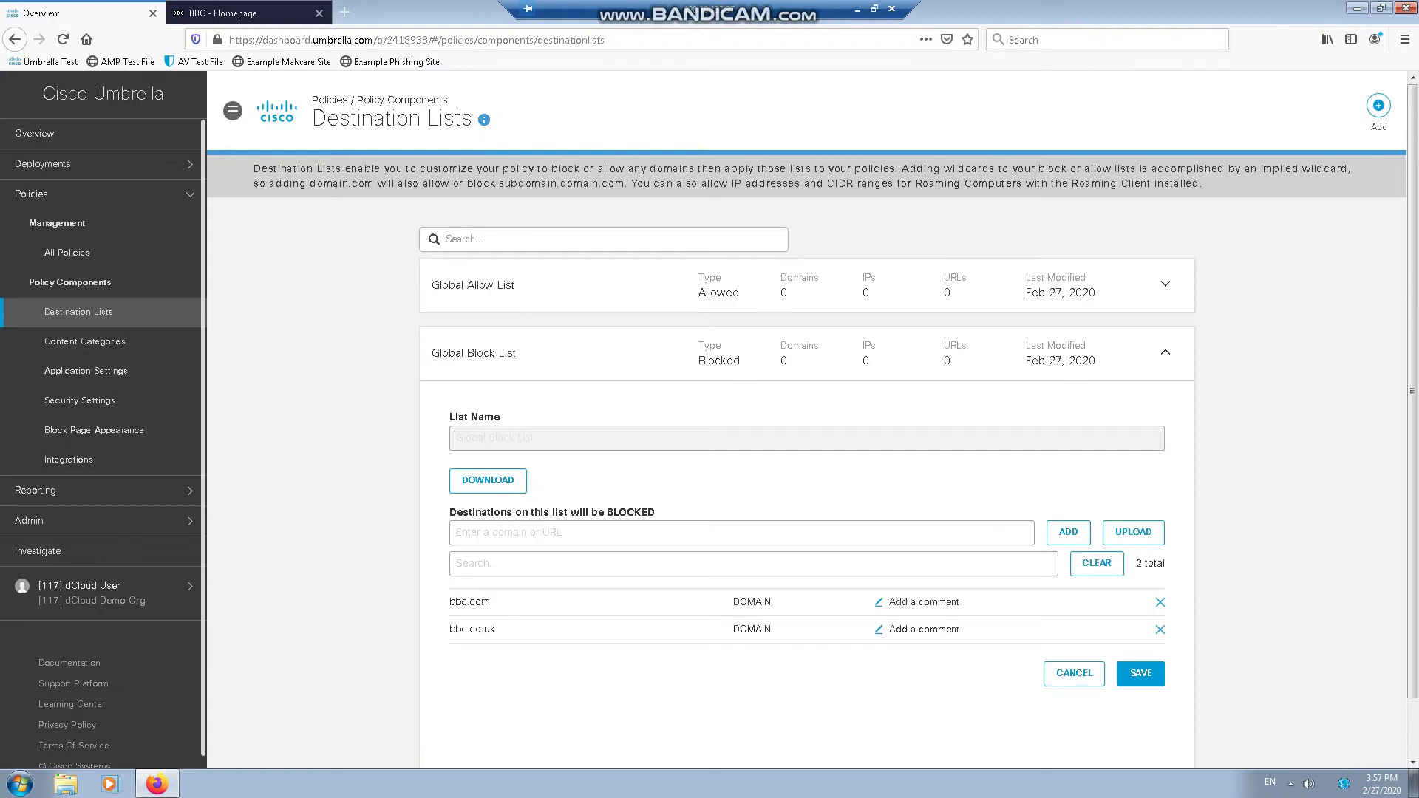
left_click(1139, 672)
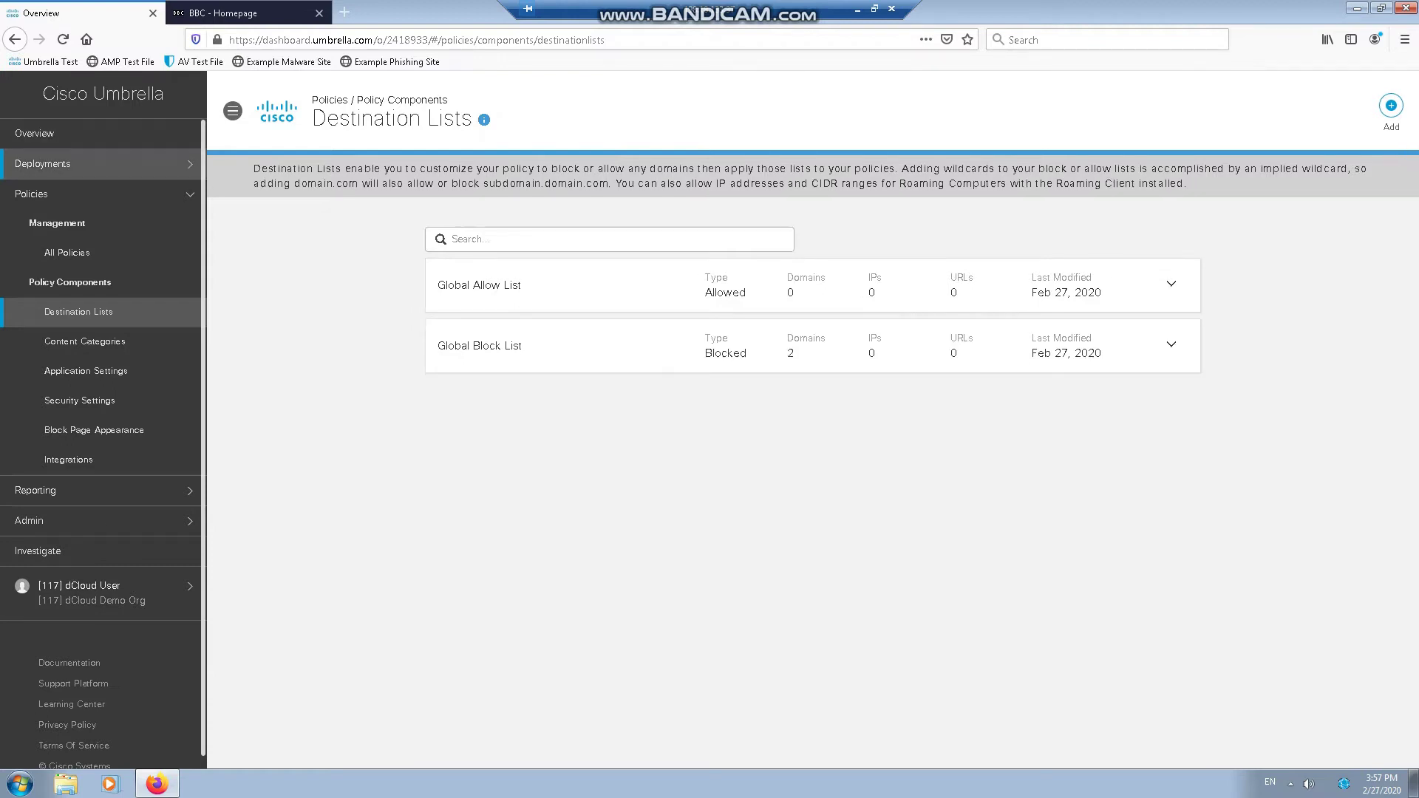
- Check the entries of the Global Block List, and retest the BBC site in a fresh browser tab
left_click(479, 345)
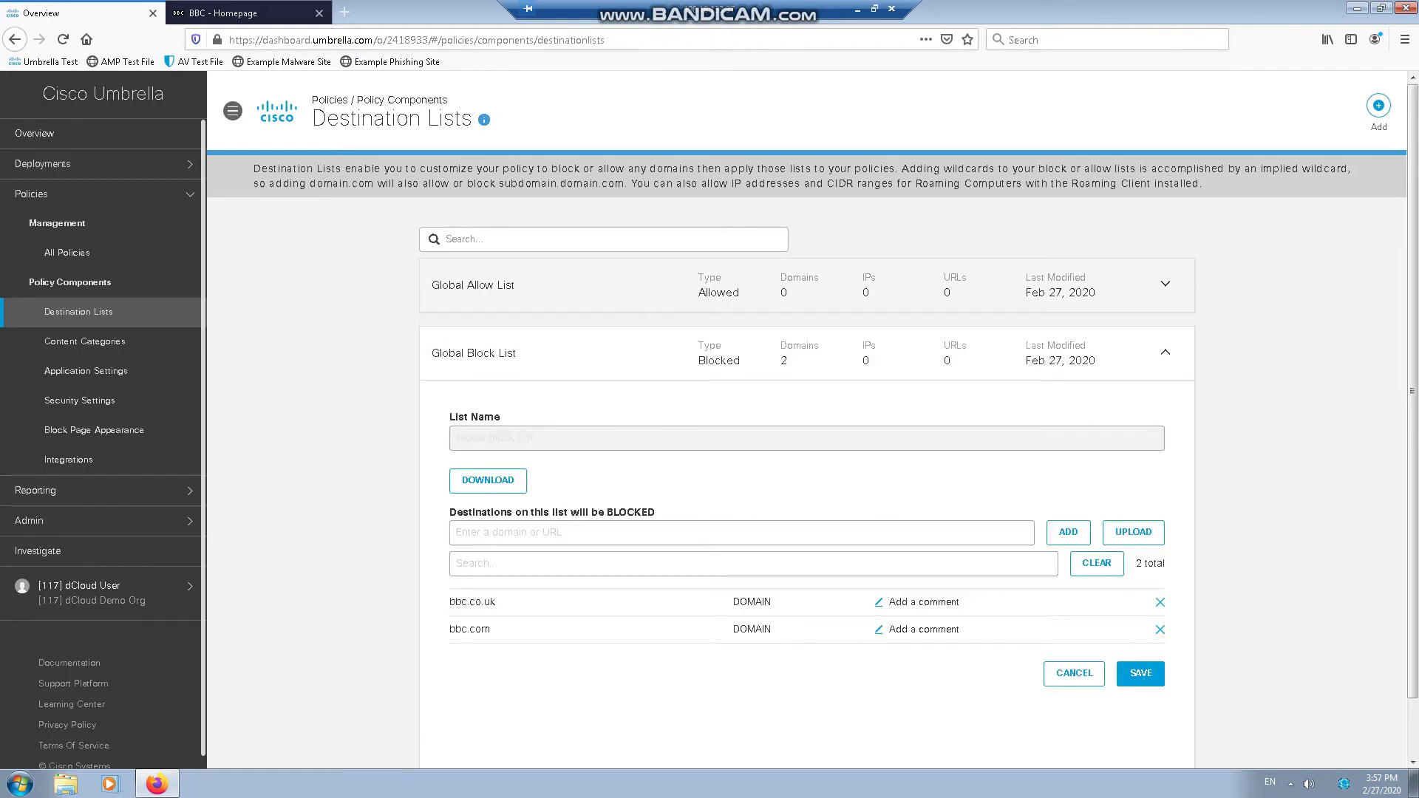
key("ctrl+Tab")
key("ctrl+w")
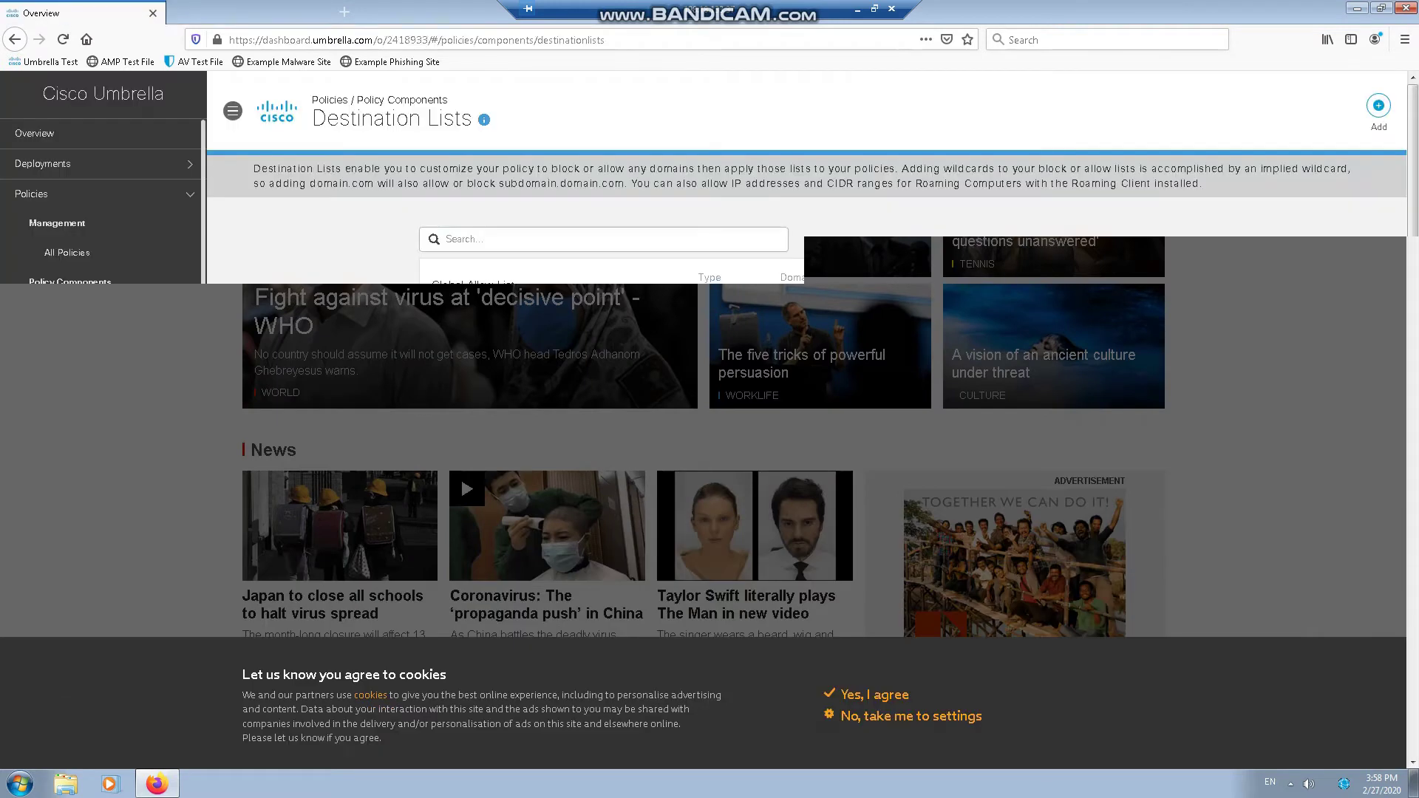
key("ctrl+t")
left_click(399, 270)
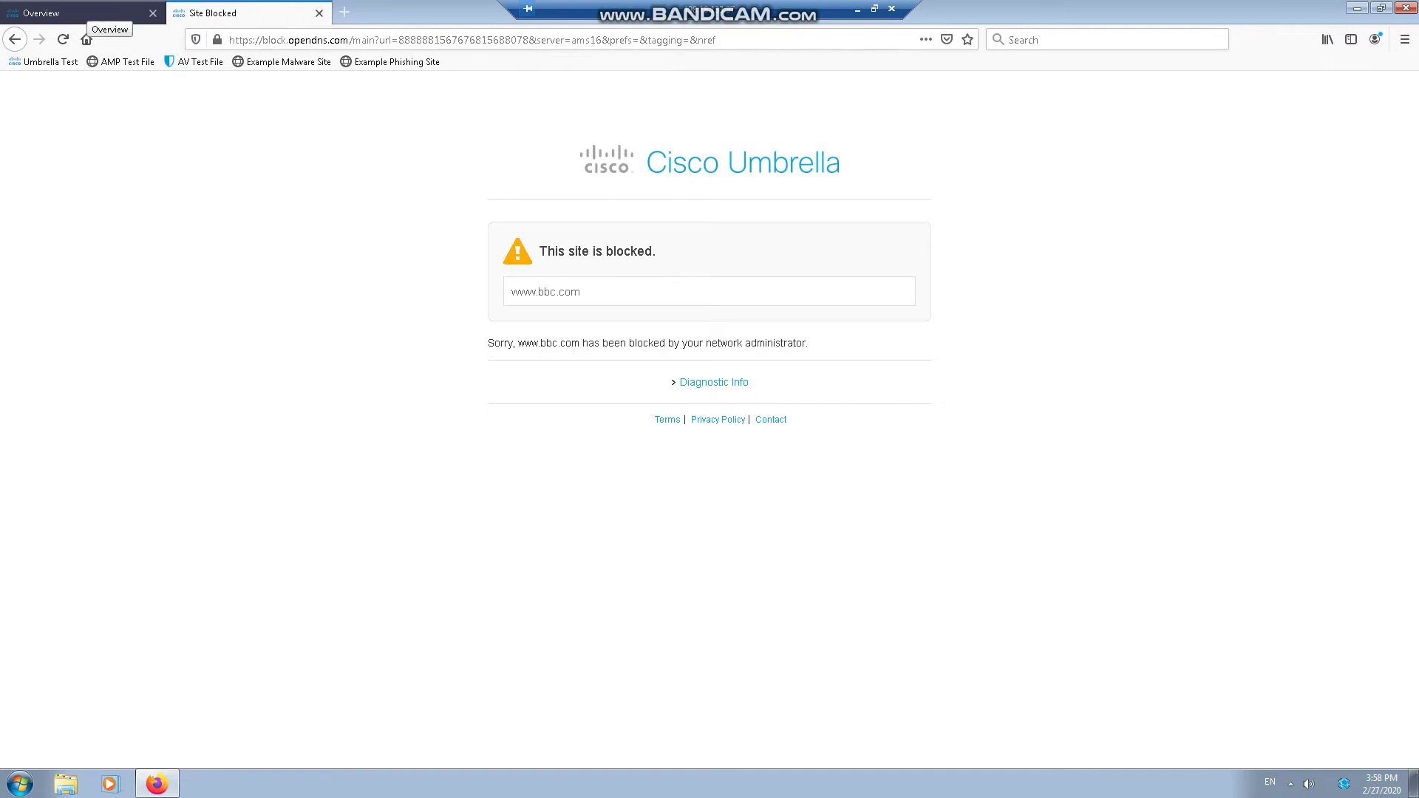
- Back in the Umbrella dashboard, add the domain bbc.co.uk to the Global Allow List
left_click(85, 13)
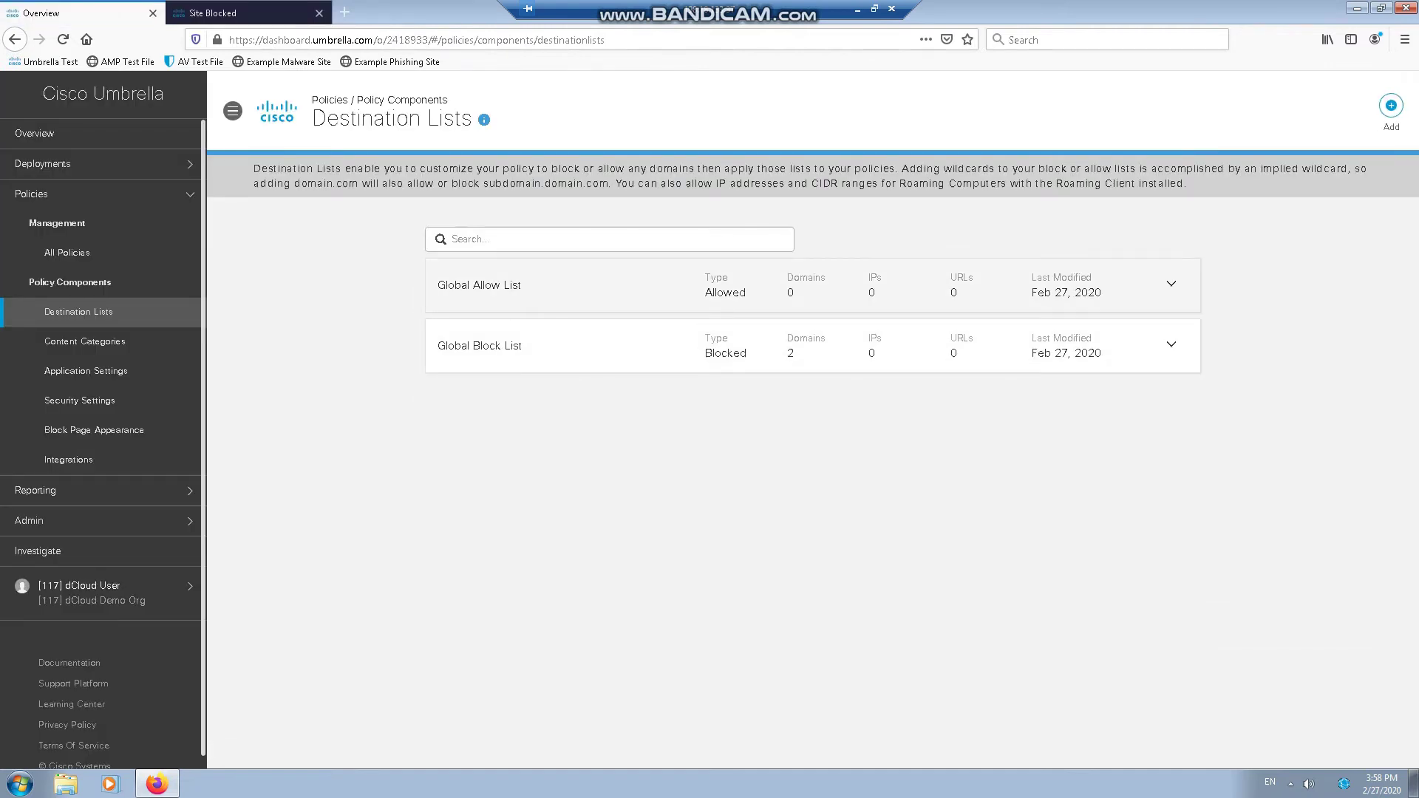
left_click(812, 285)
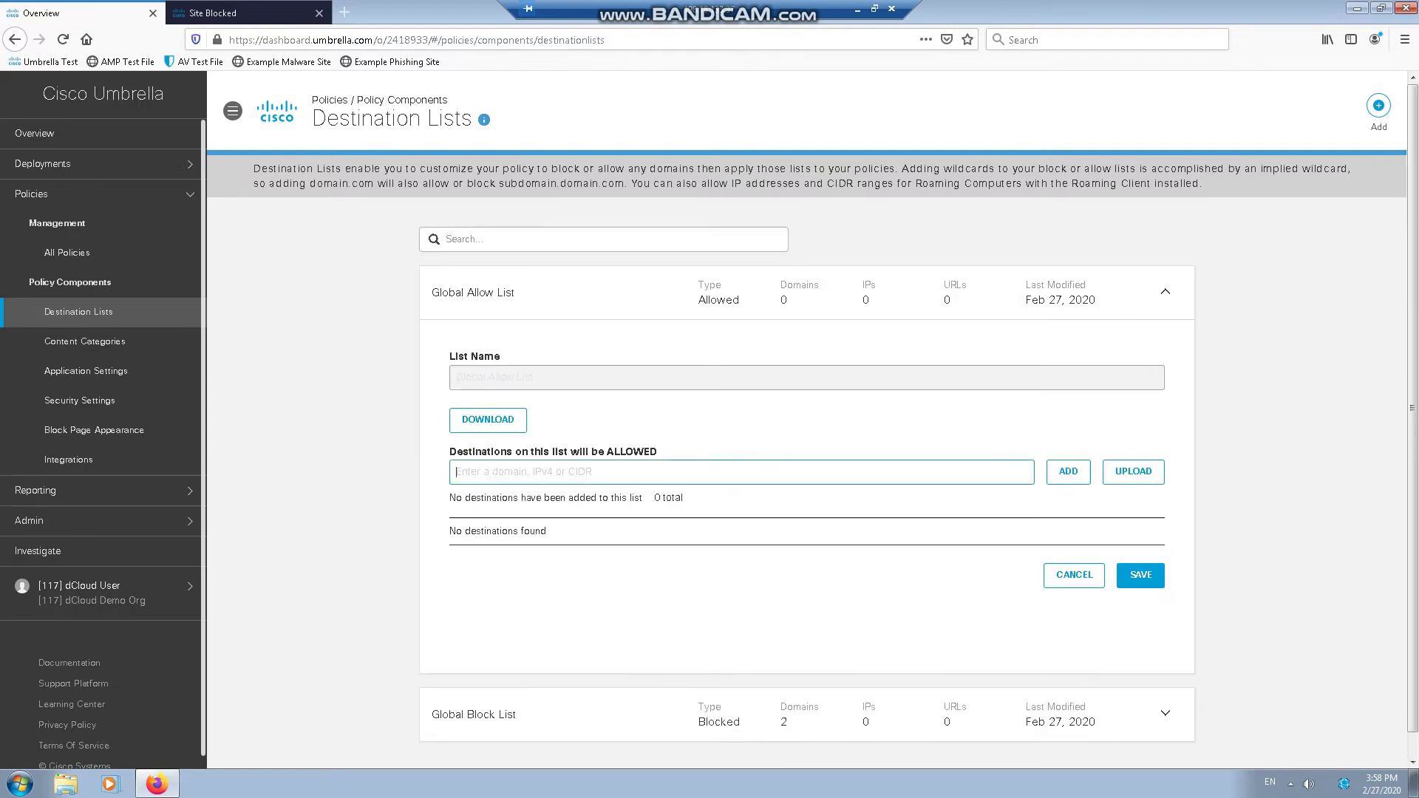
type("bbc")
type(".co.uk")
left_click(1067, 471)
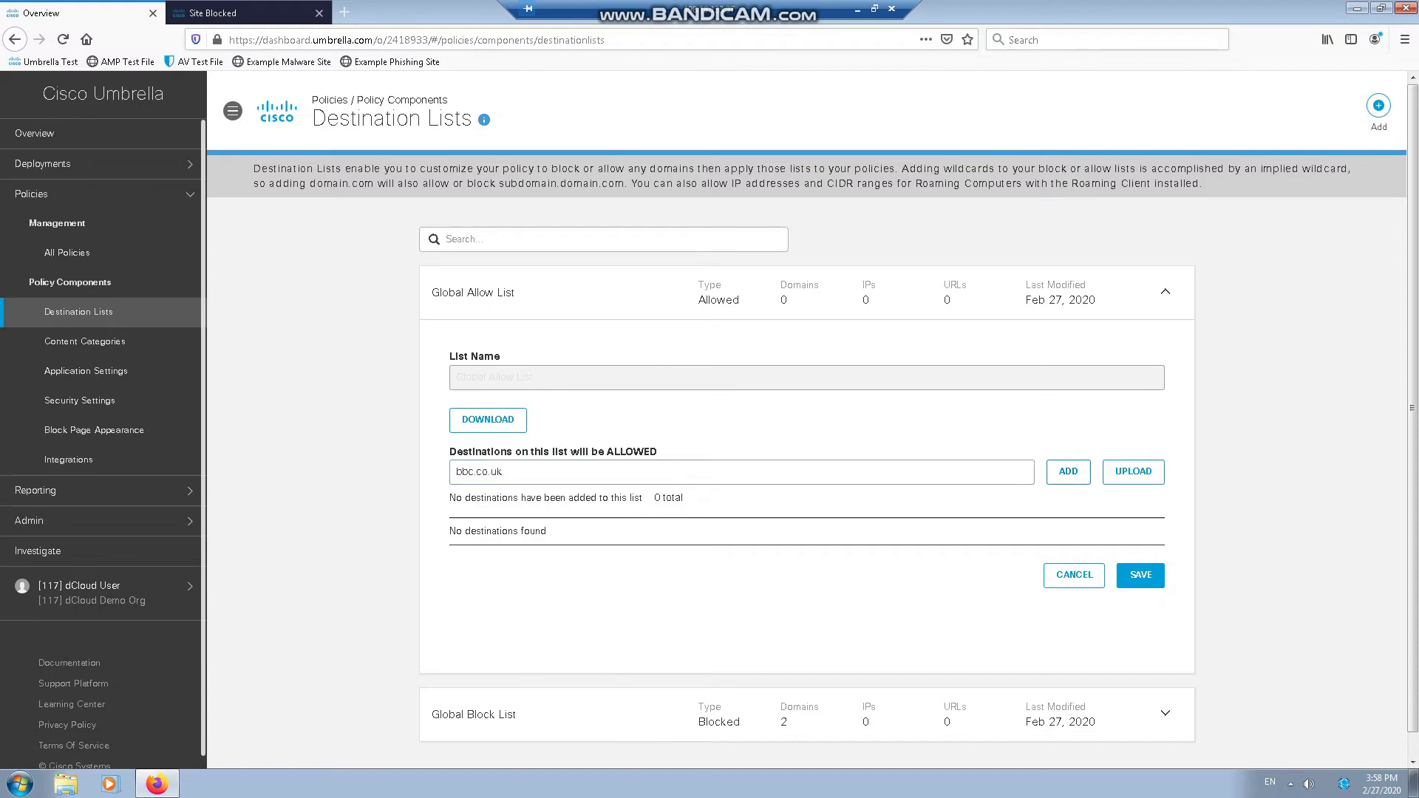
key("Return")
- Add the domain bbc.com to the Global Allow List and save the list
left_click(458, 472)
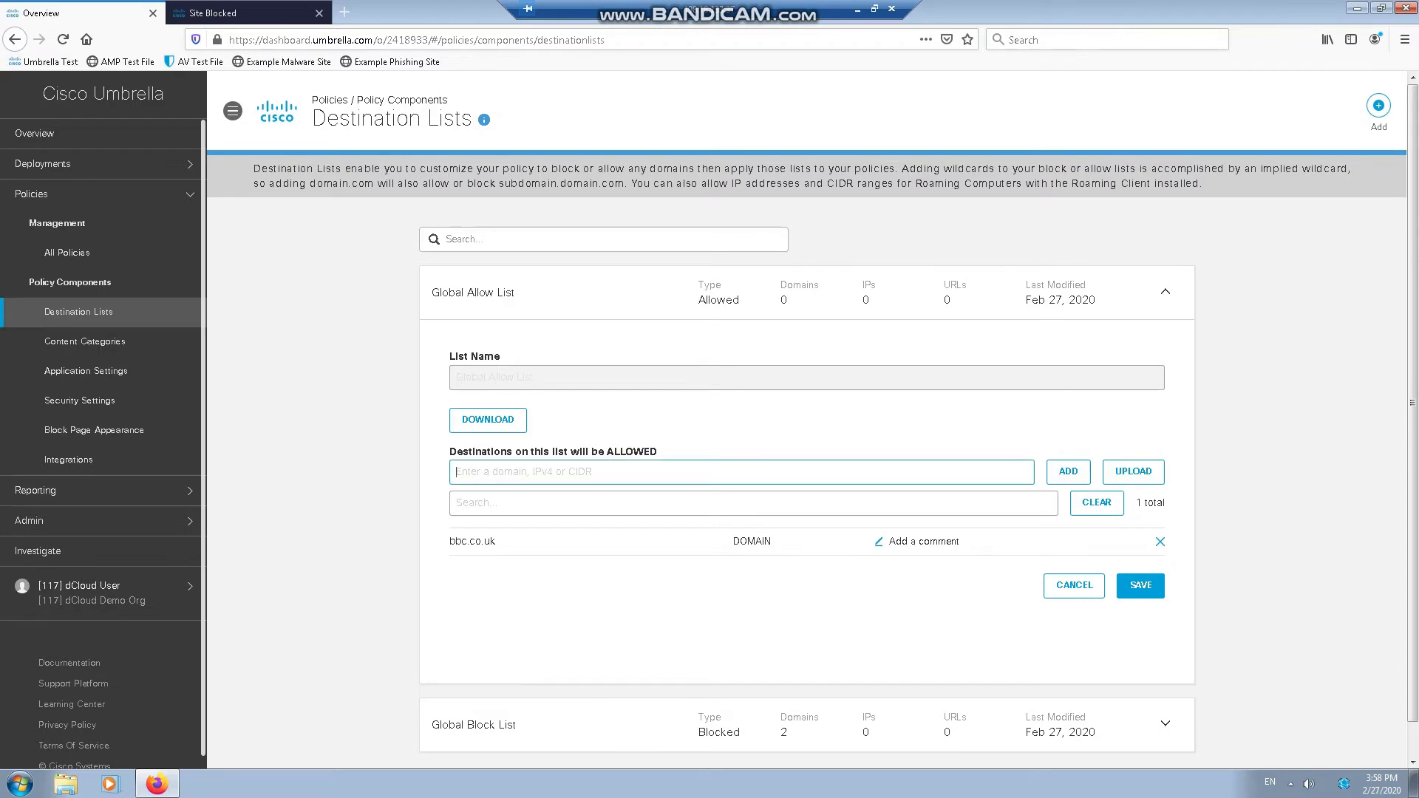
type("bc.com")
left_click(456, 472)
type("b")
key("Return")
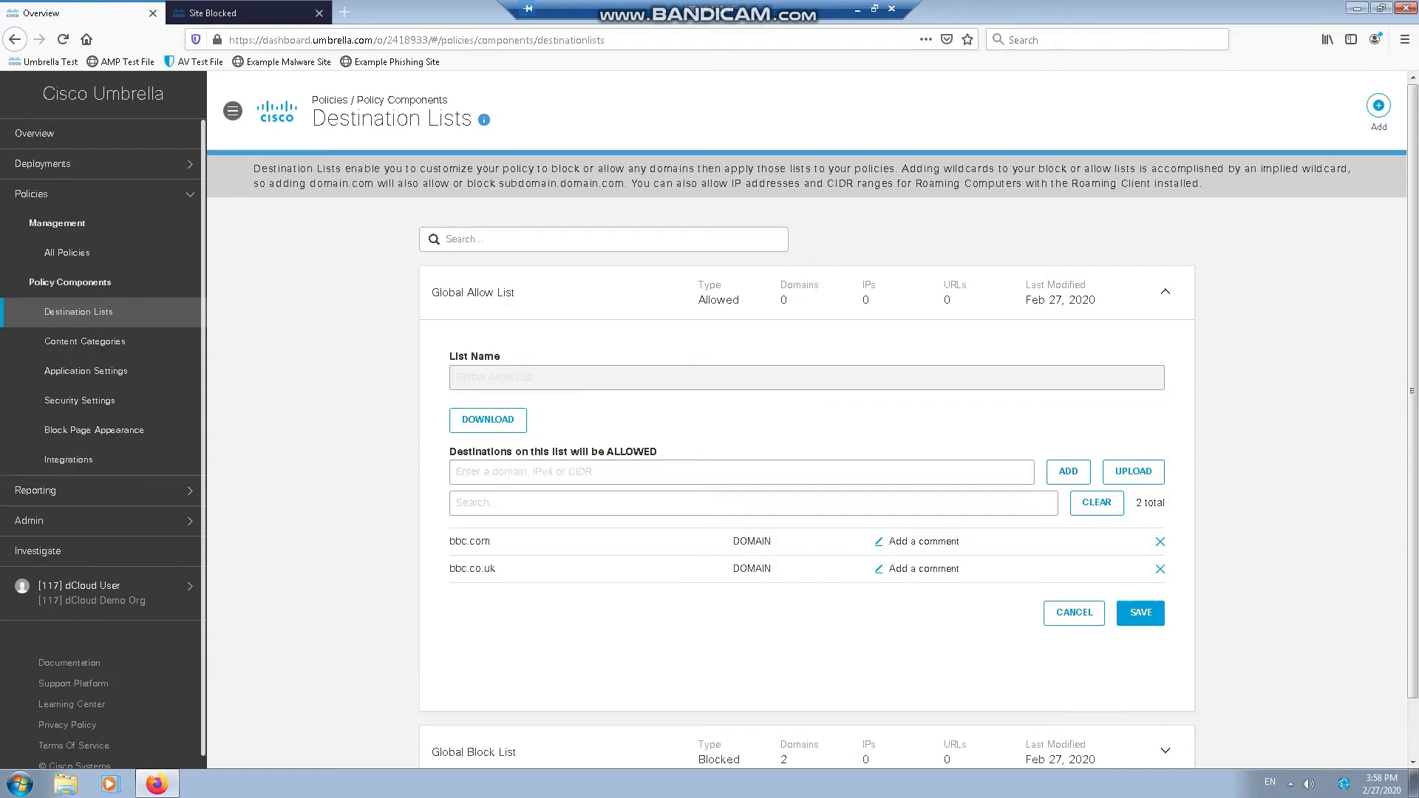
left_click(1140, 613)
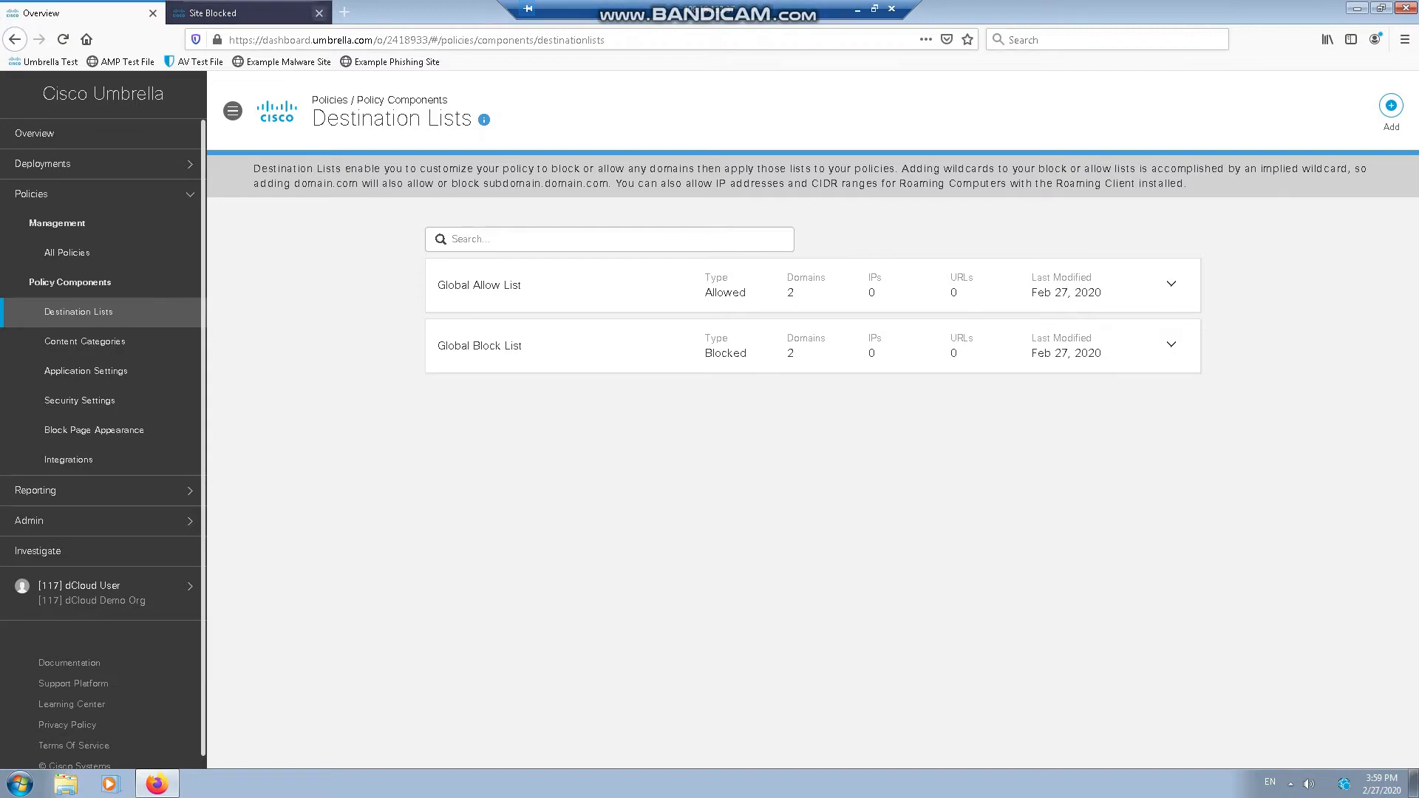
- Close the blocked-site tab and test access to bbc.co.uk in a new tab
left_click(318, 12)
key("ctrl+t")
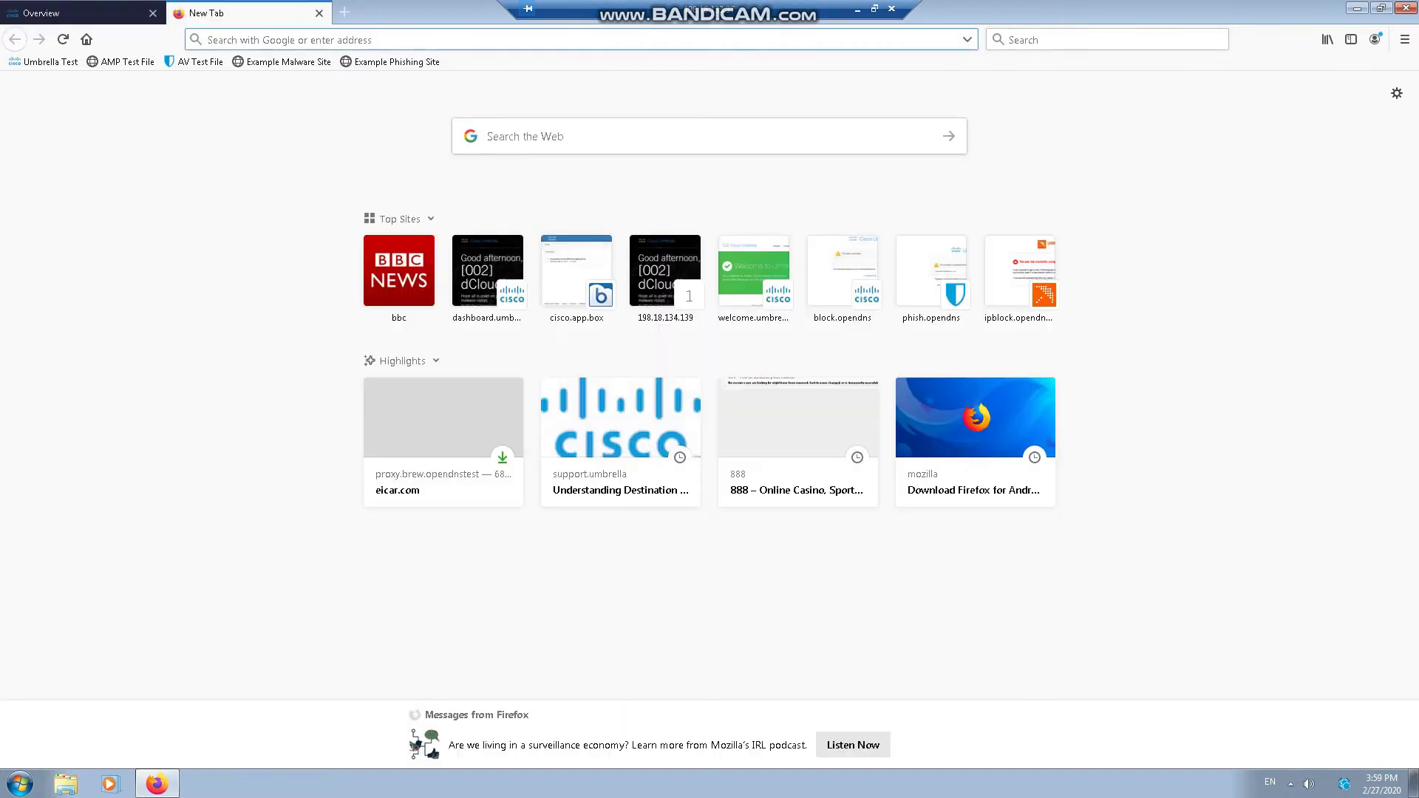
type("bbc.co")
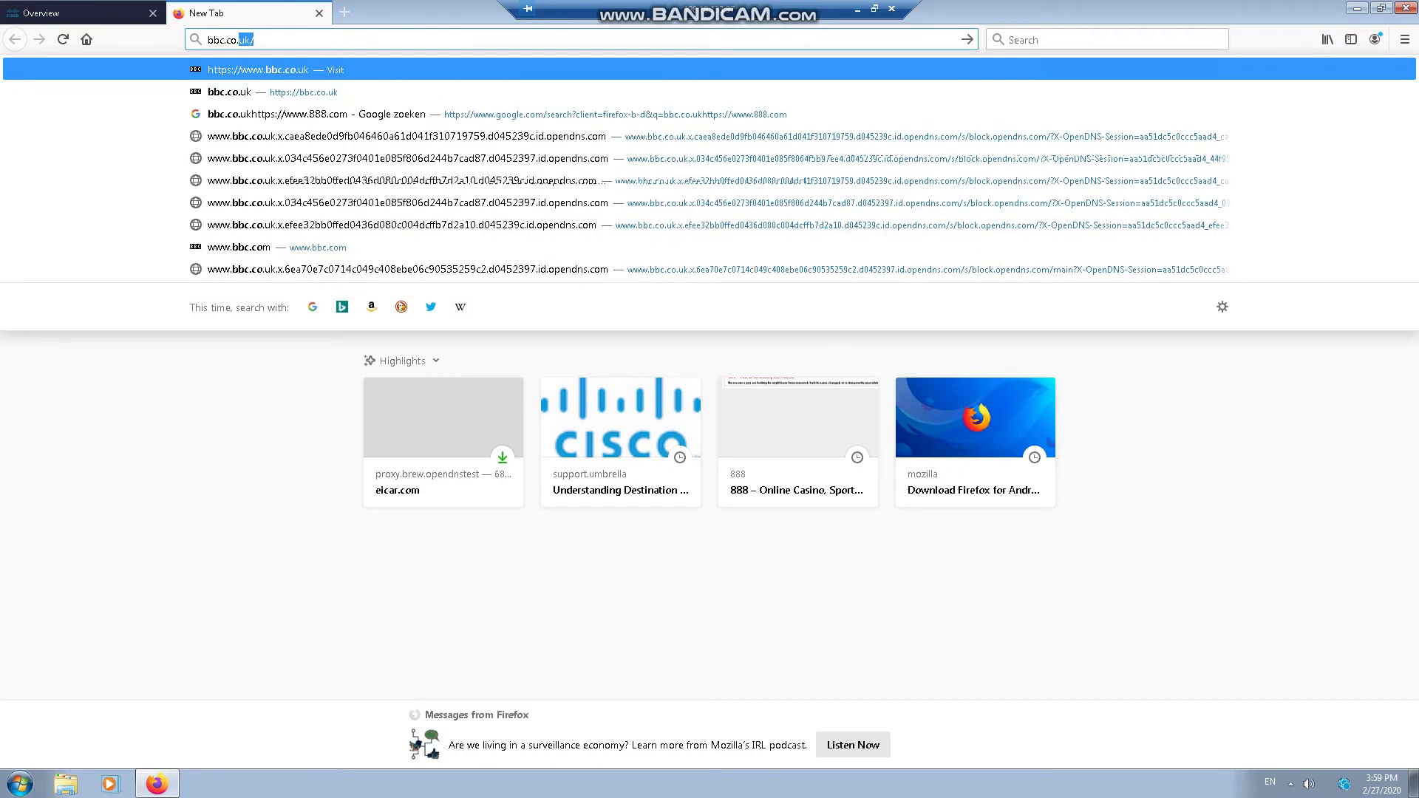
key("Return")
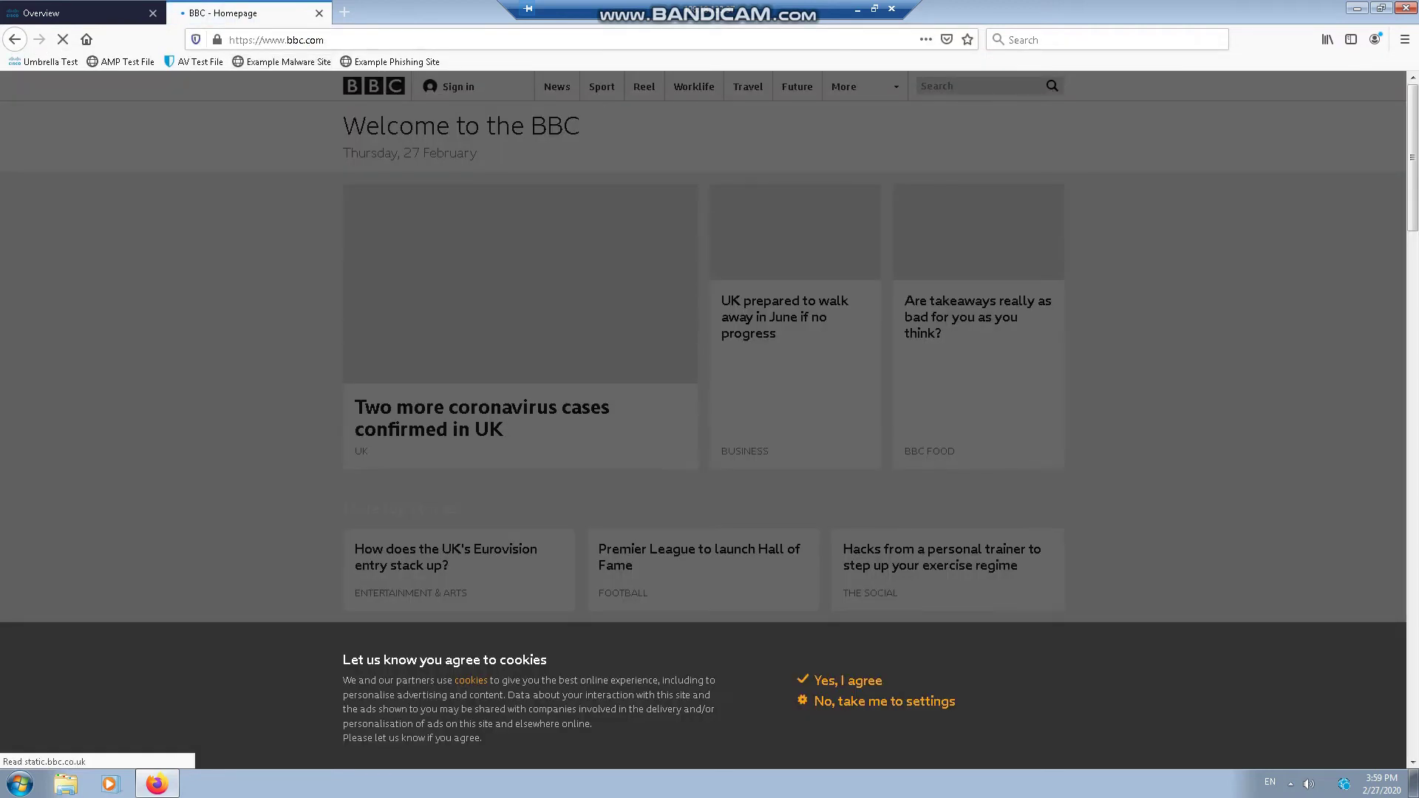
- Return to the destination lists and compare the domains in the Global Allow List and the Global Block List
left_click(81, 12)
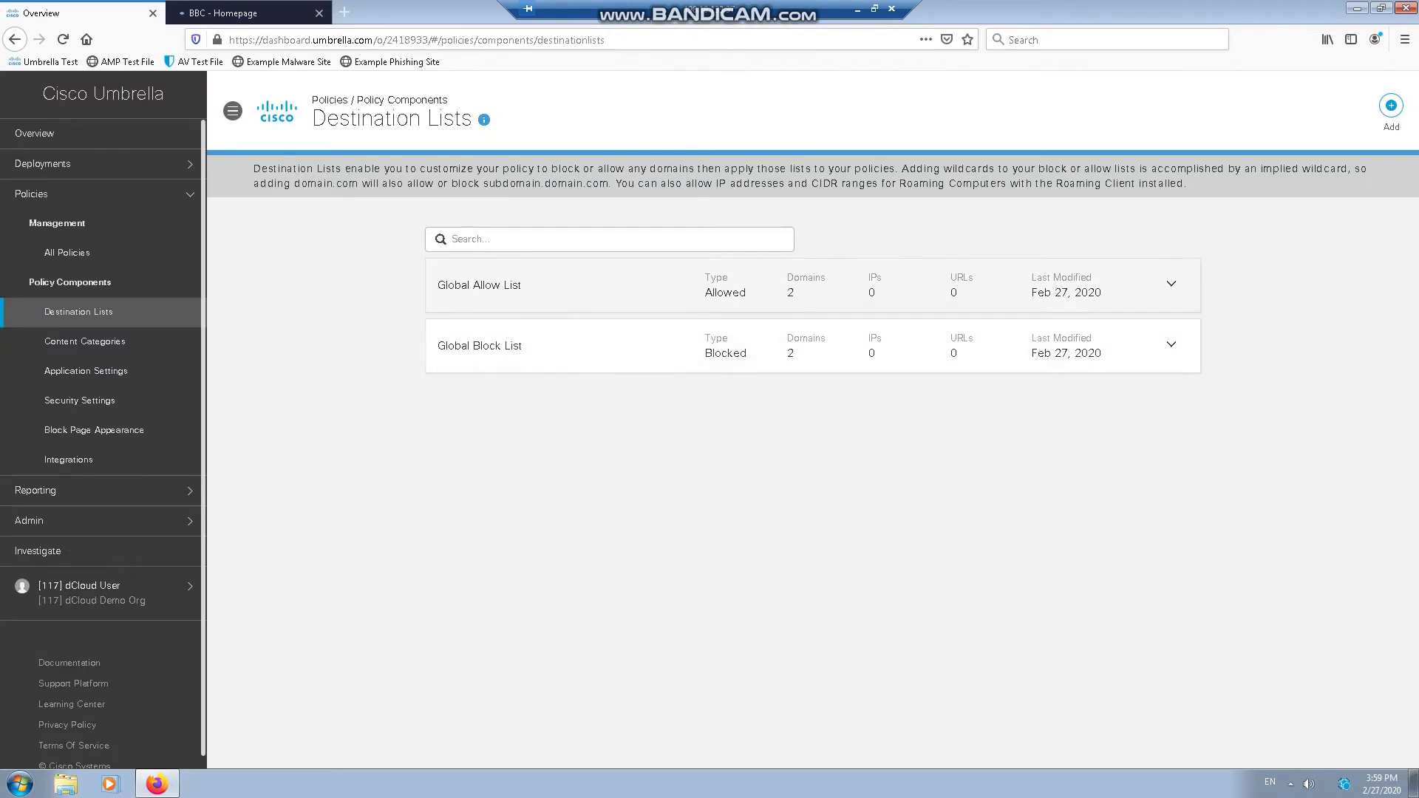
left_click(1172, 284)
scroll(807, 419, "down", 1)
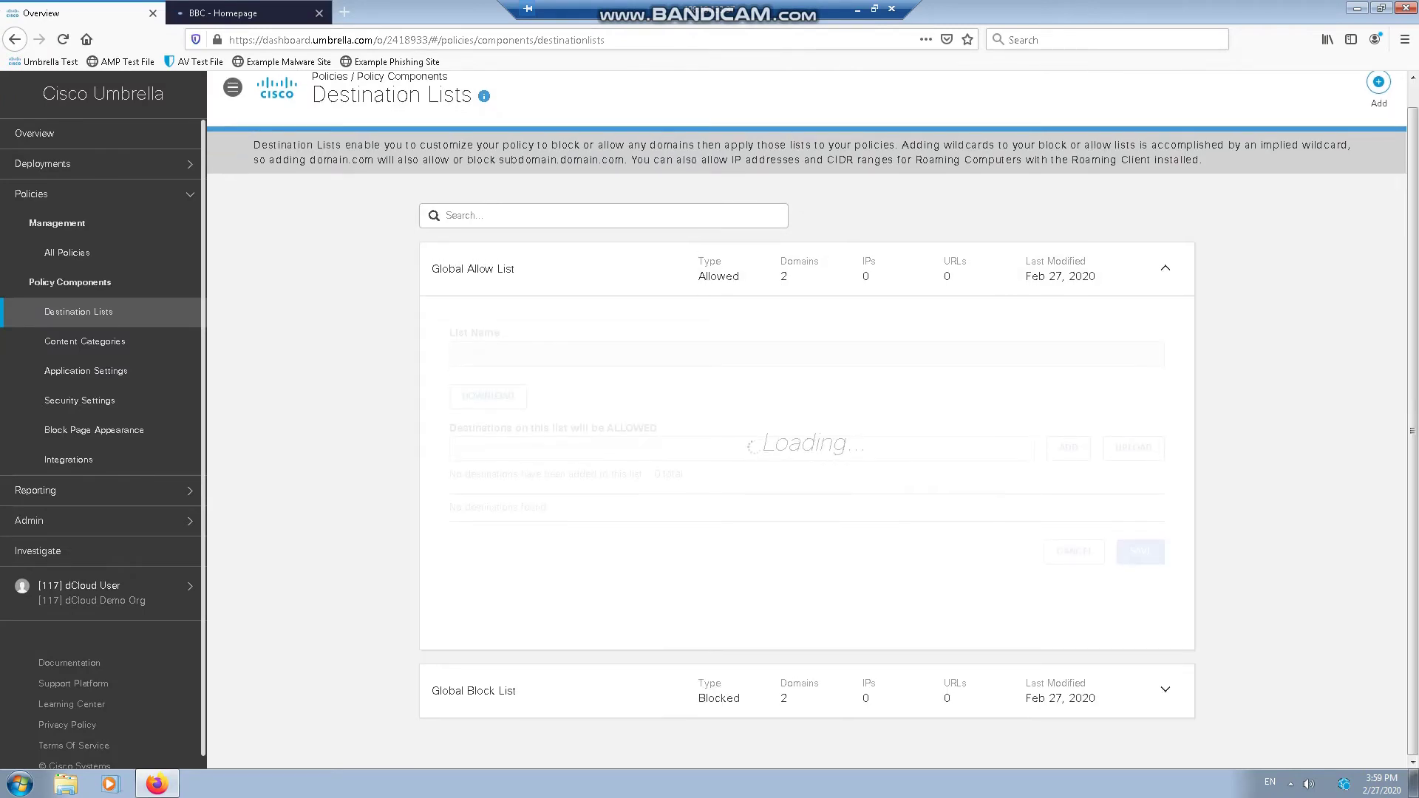
left_click(1165, 689)
scroll(807, 419, "down", 1)
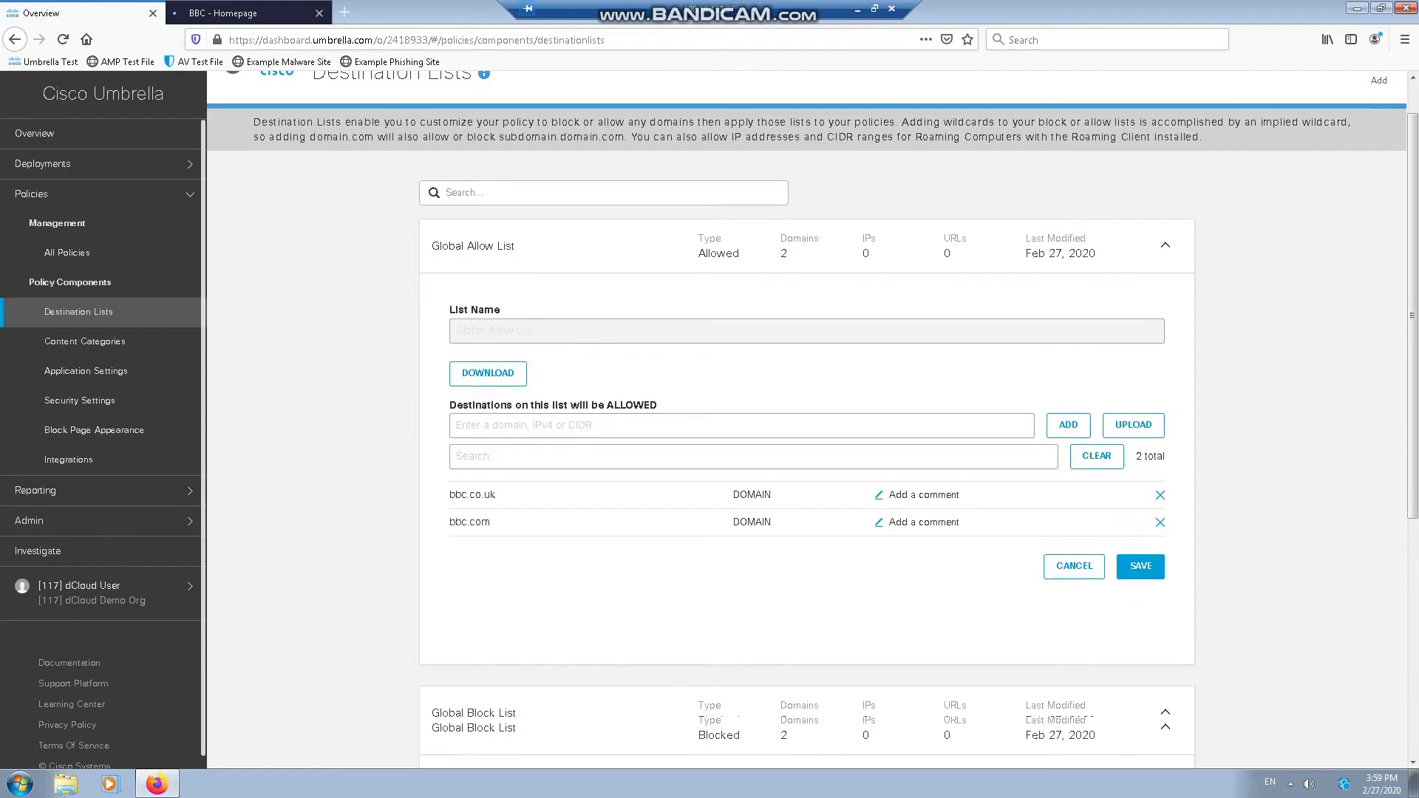
scroll(813, 414, "down", 5)
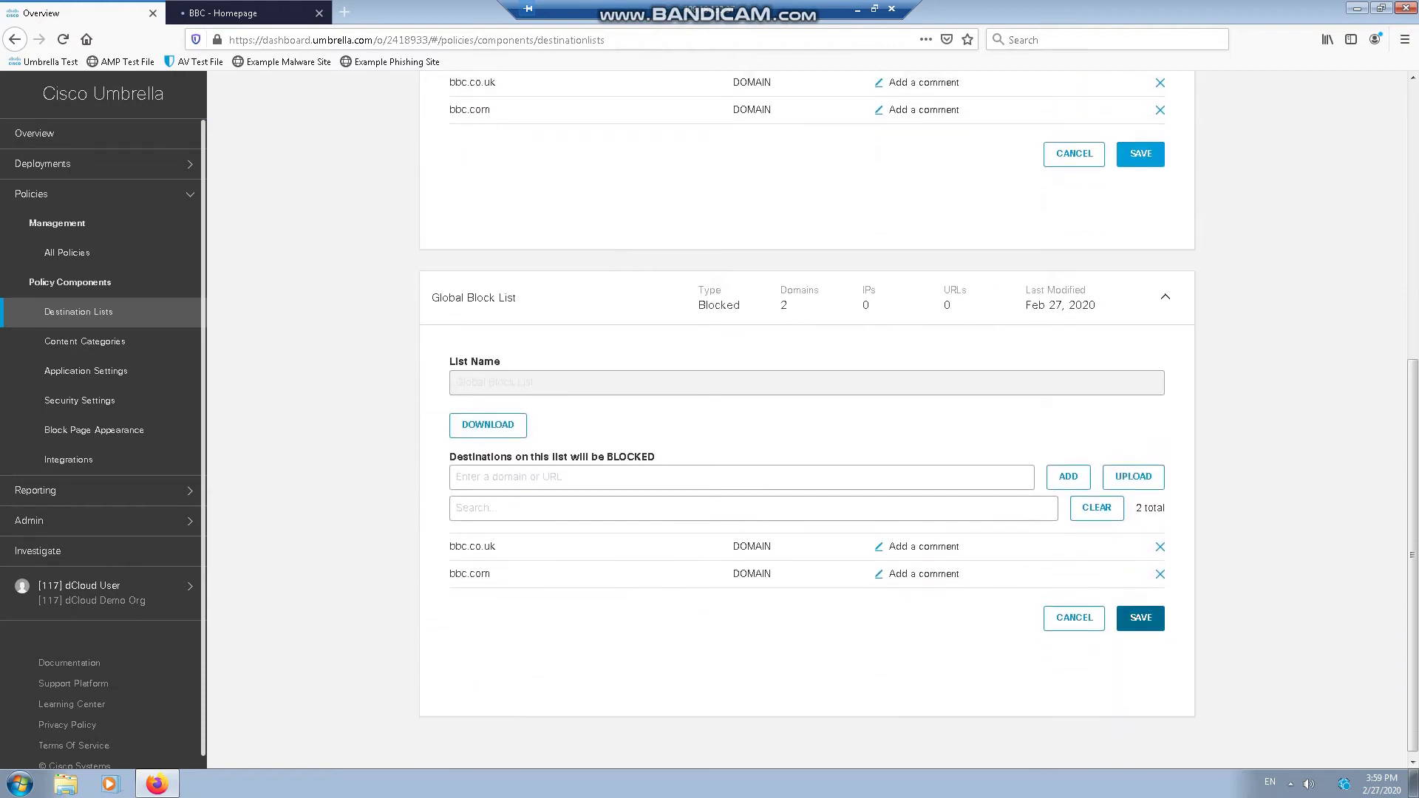
scroll(813, 414, "up", 6)
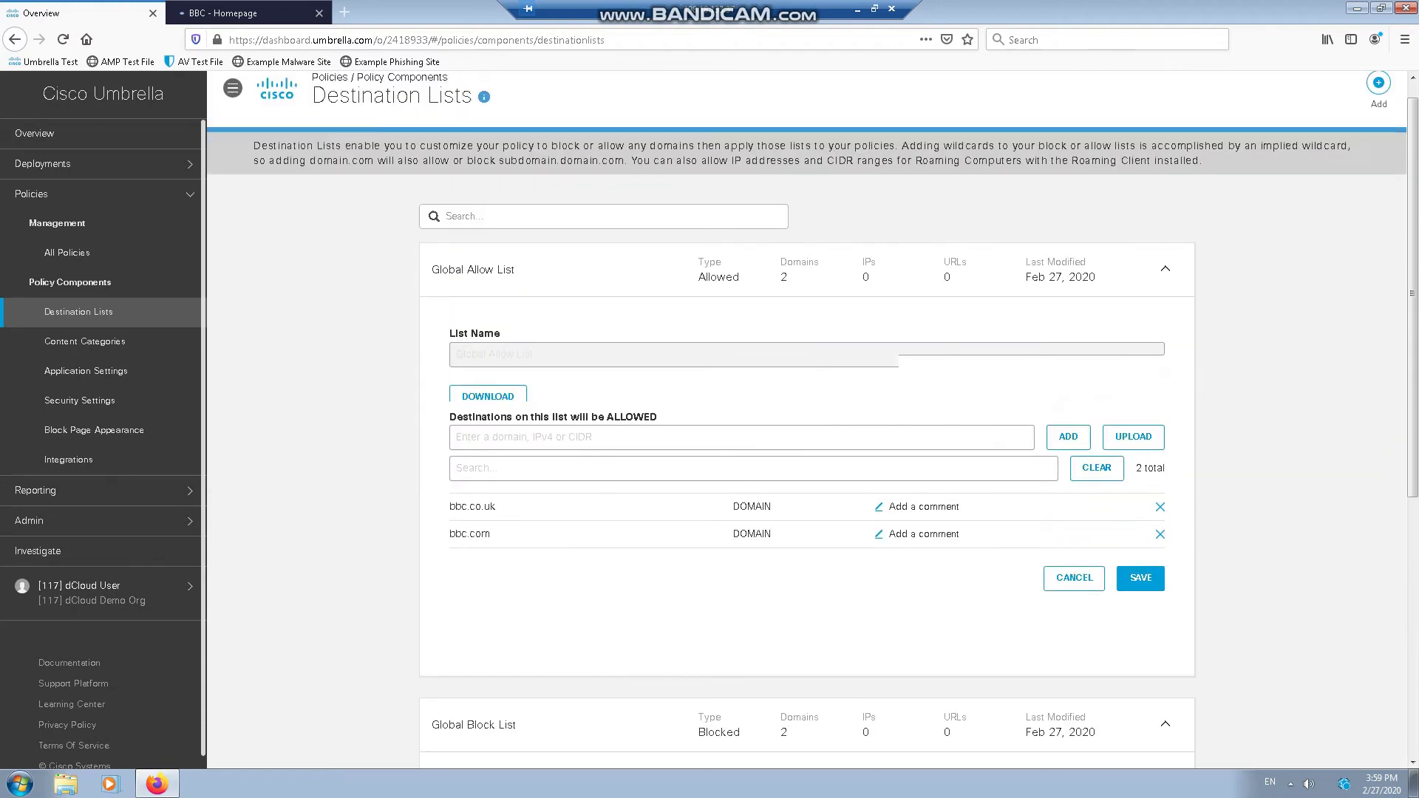
scroll(814, 414, "down", 1)
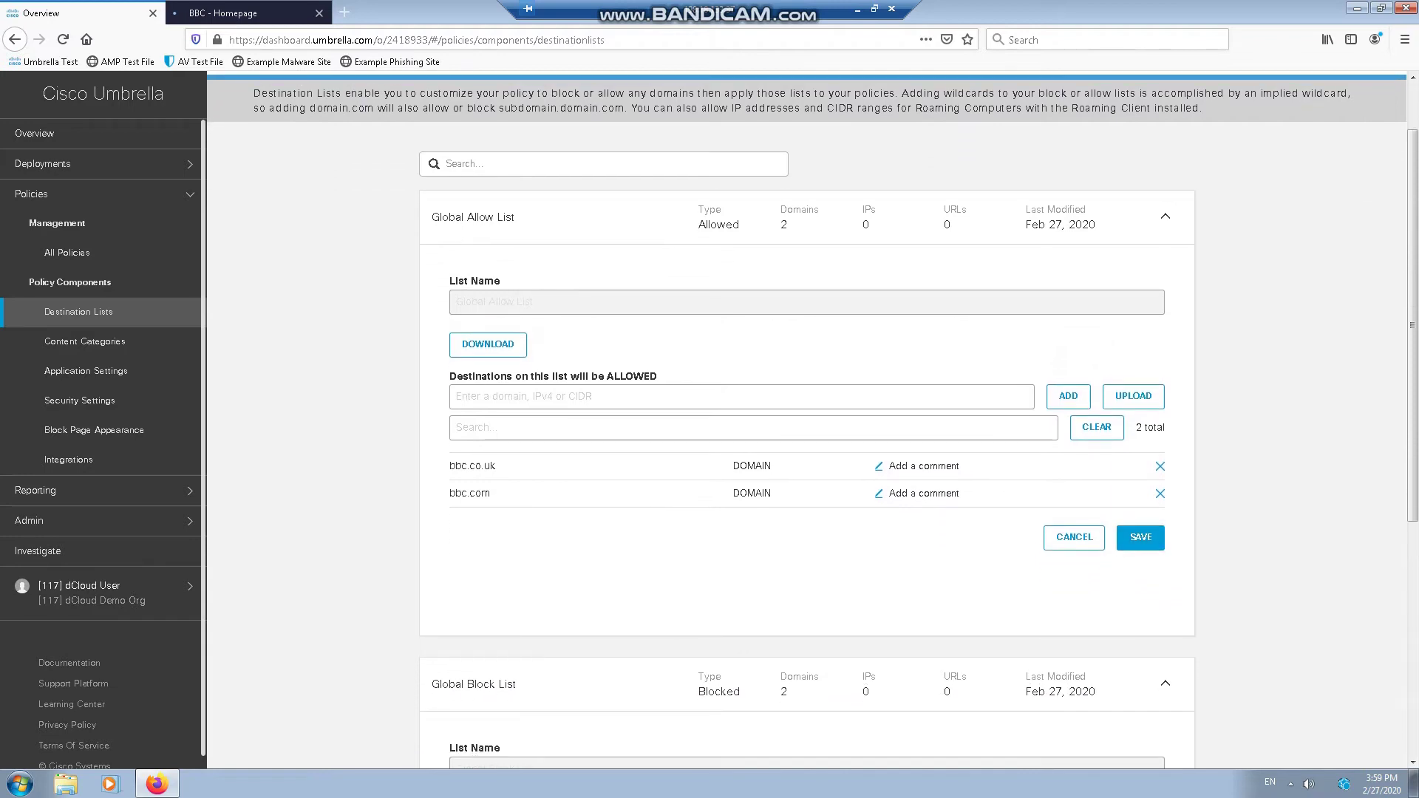
- Remove bbc.co.uk and bbc.com from the Global Allow List, save the list, and close the BBC tab
left_click(1160, 466)
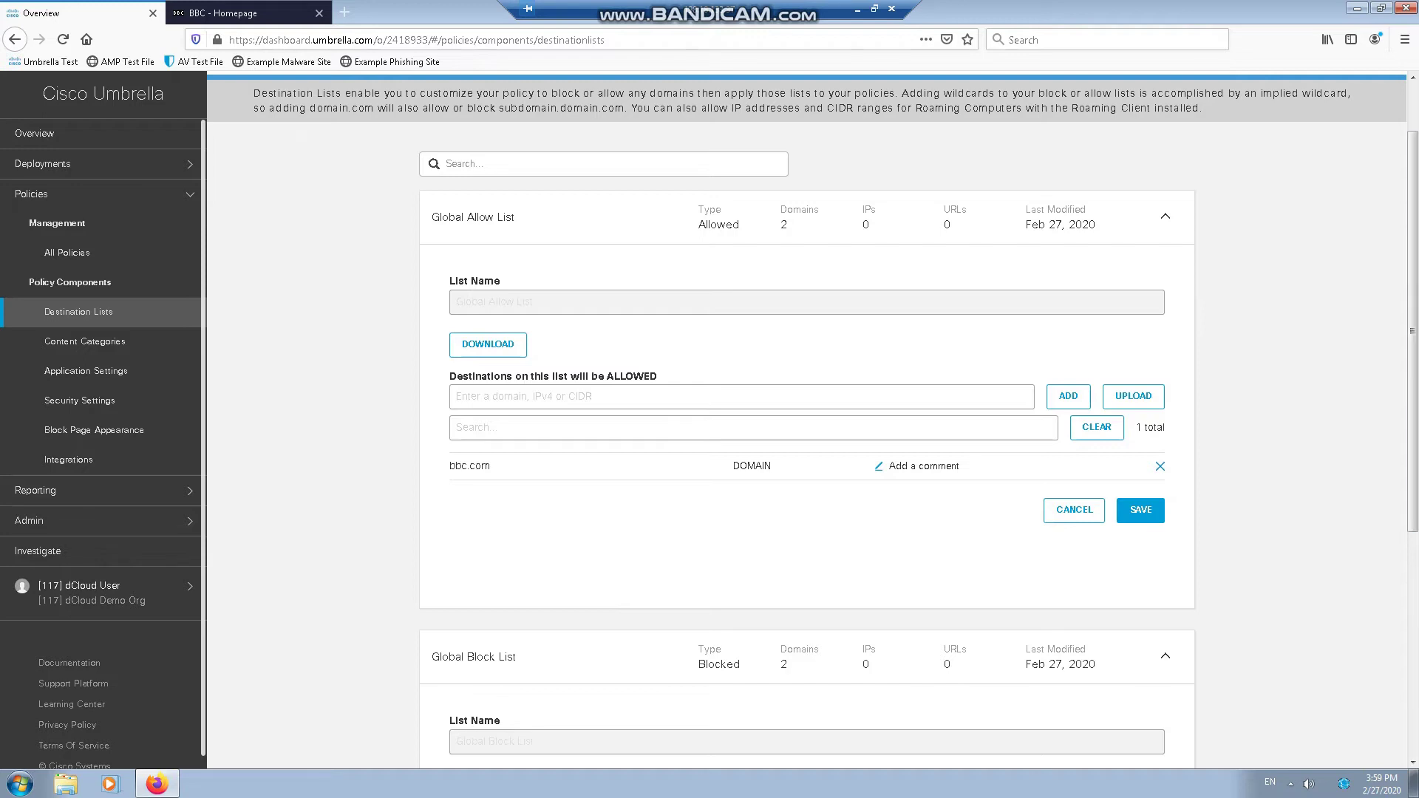
left_click(1159, 466)
left_click(1141, 500)
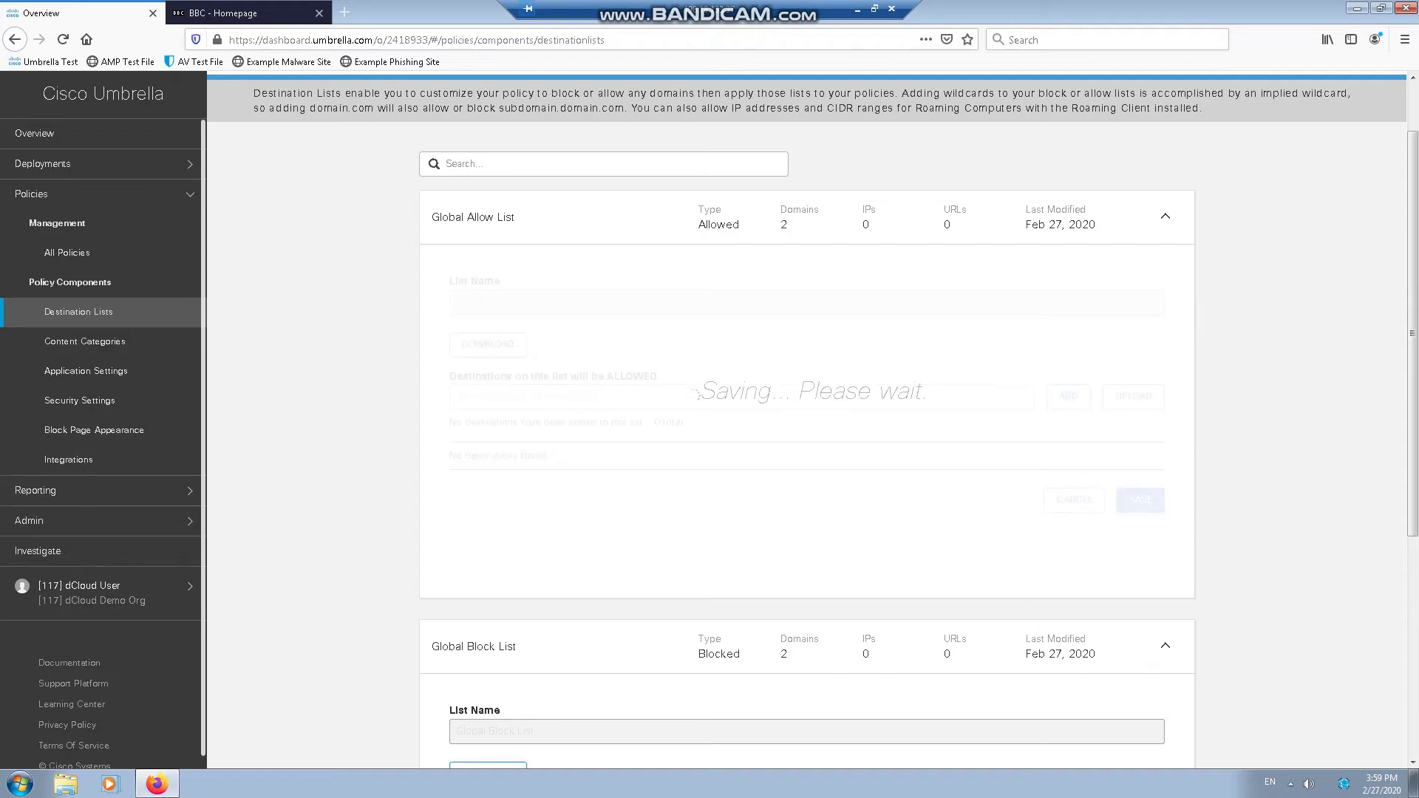
left_click(240, 13)
left_click(318, 12)
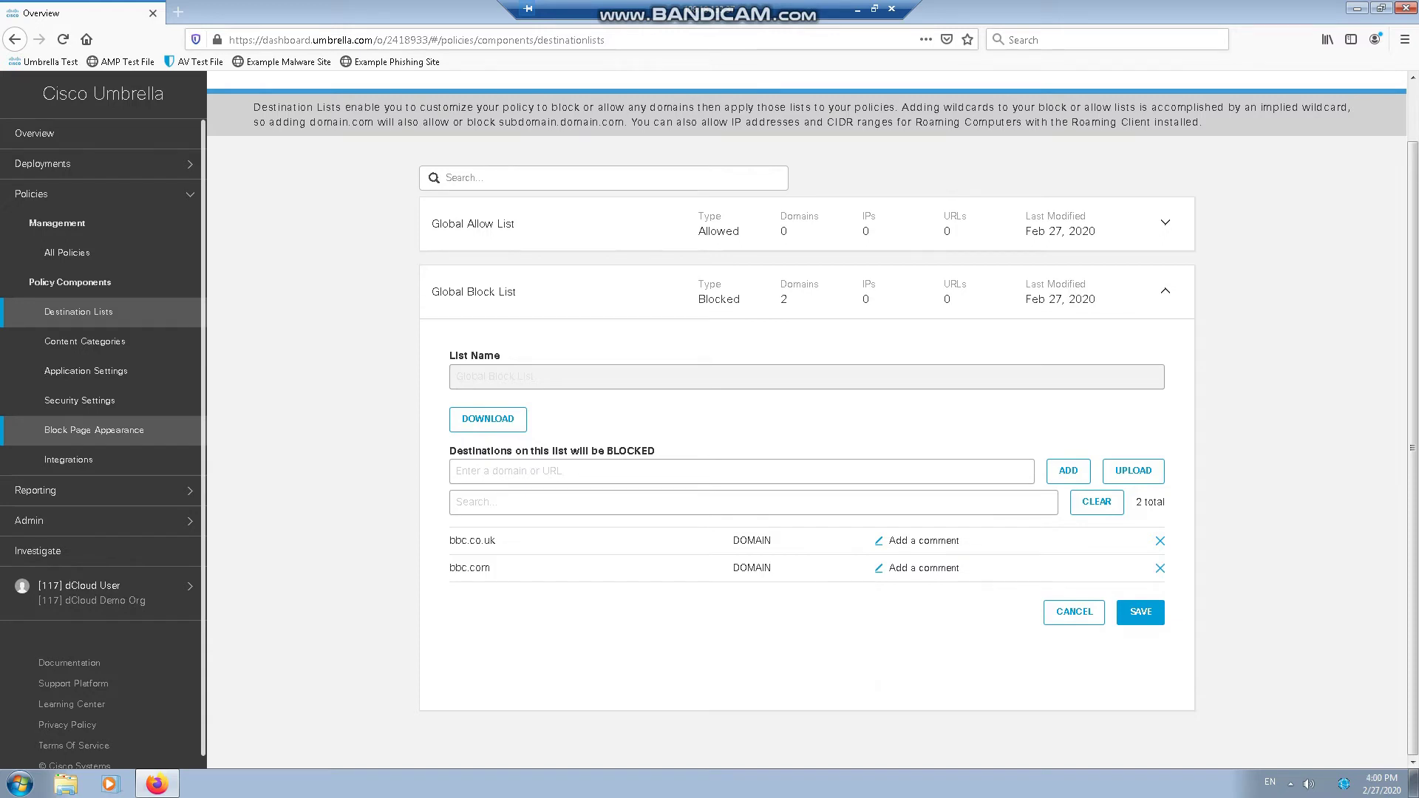
- Open the Default Settings under Block Page Appearance and review the available block page options
left_click(94, 430)
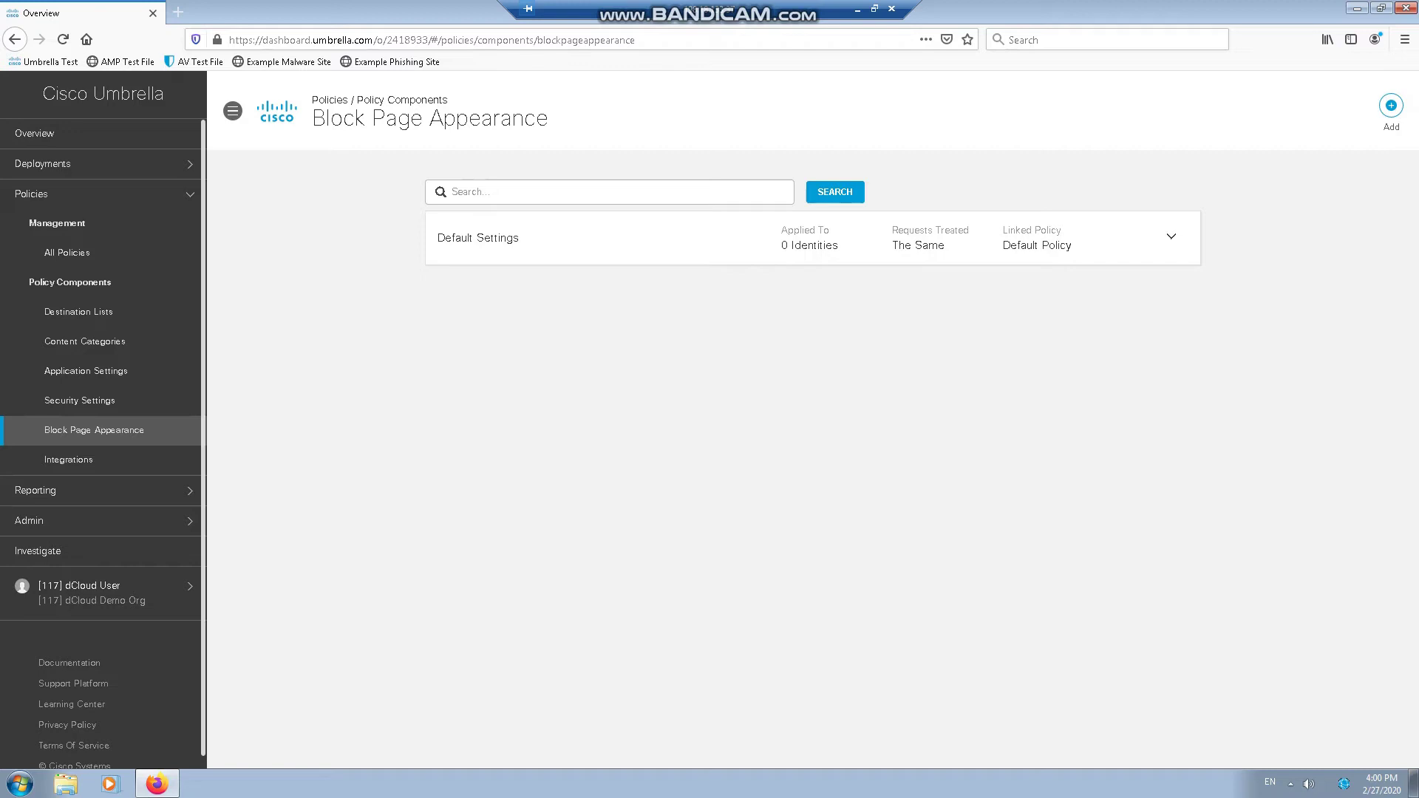
left_click(478, 237)
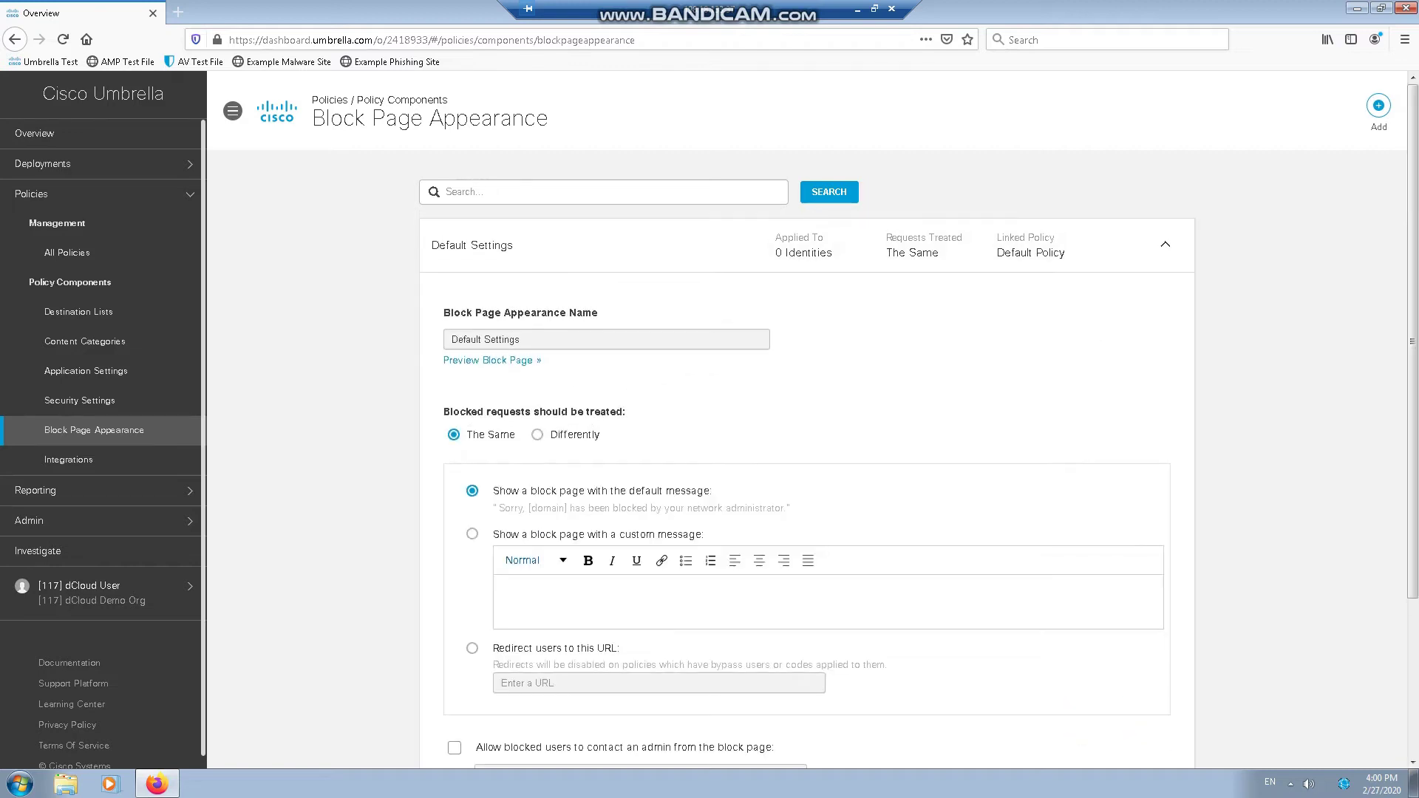
scroll(813, 414, "down", 2)
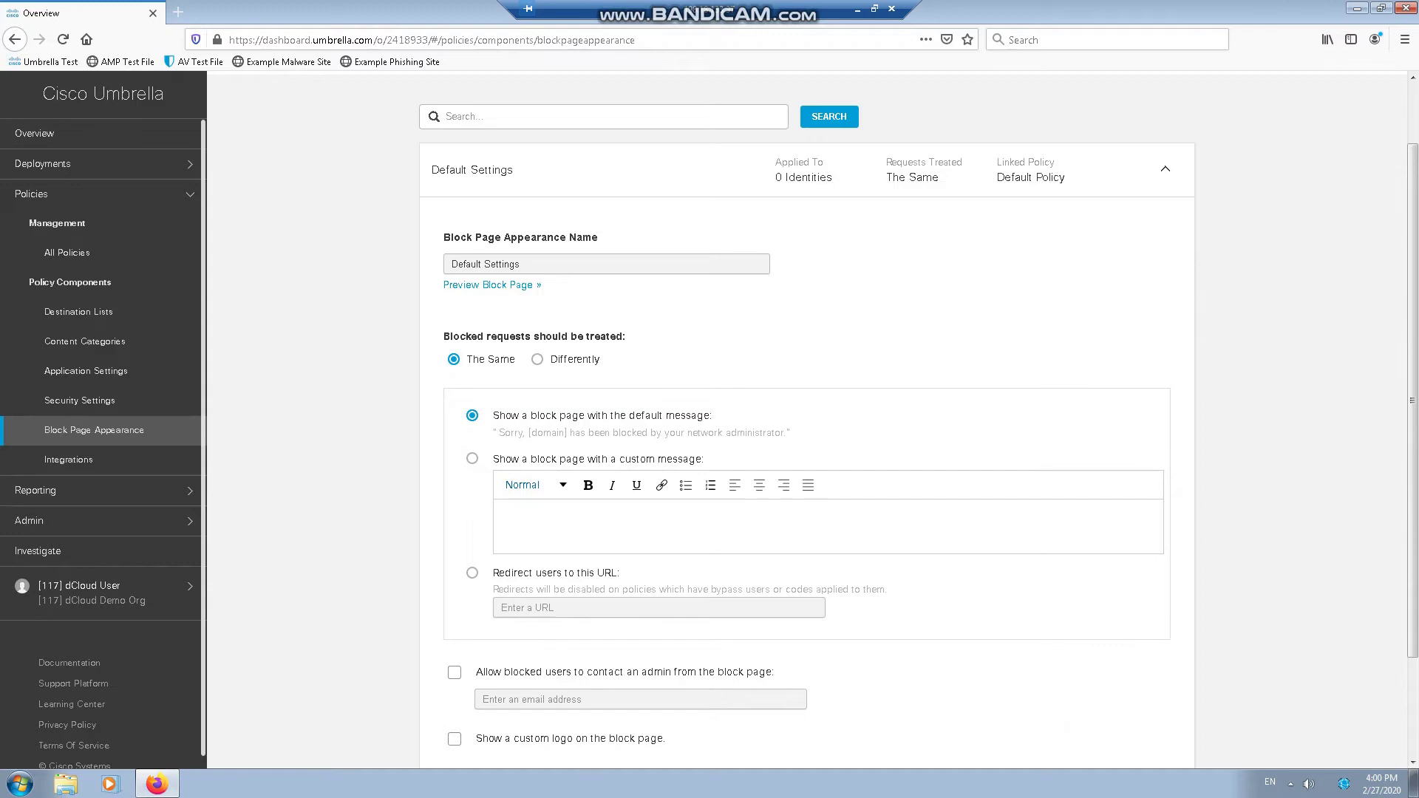
scroll(813, 414, "down", 3)
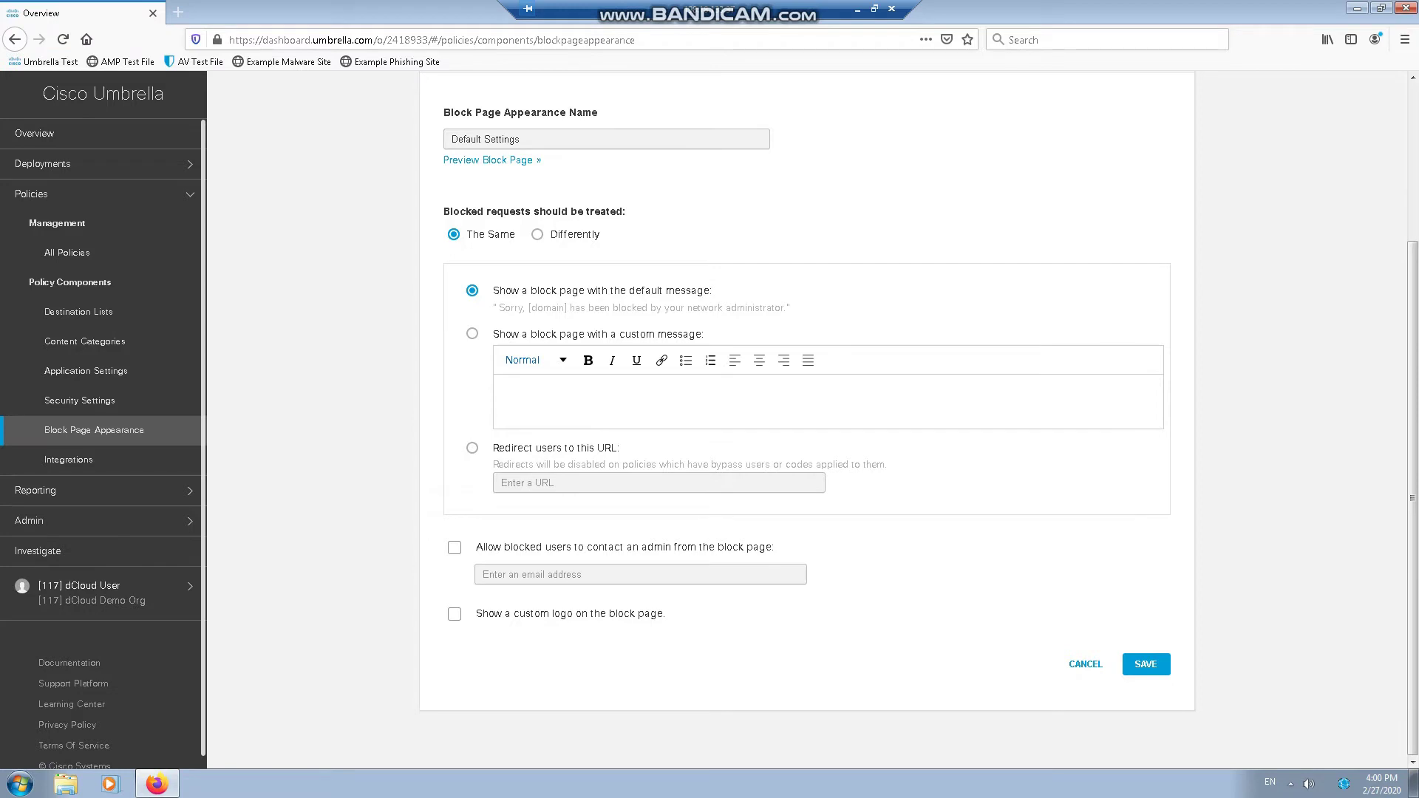
- Test access to bbc.com in a new browser tab and close that tab
left_click(178, 12)
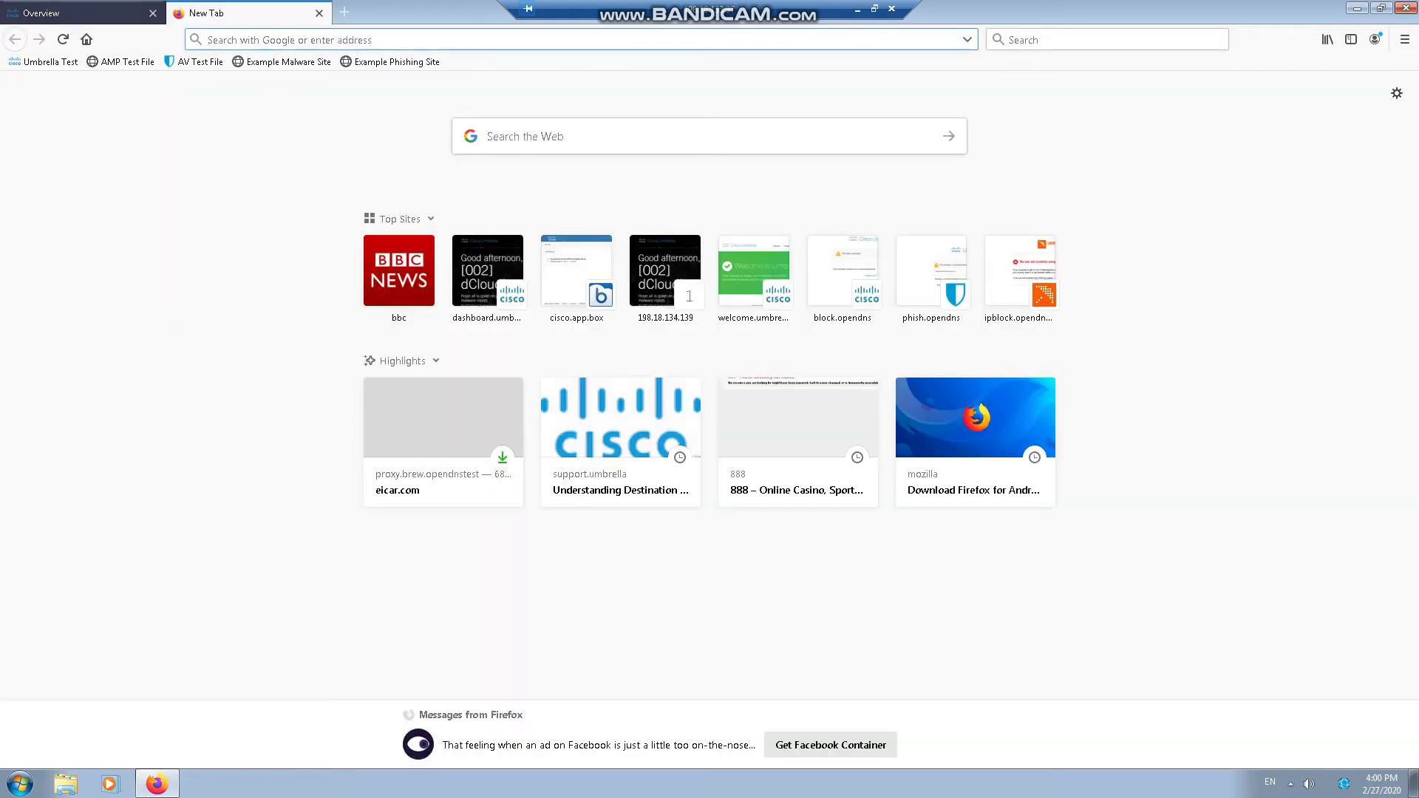
left_click(83, 13)
key("ctrl+Page_Down")
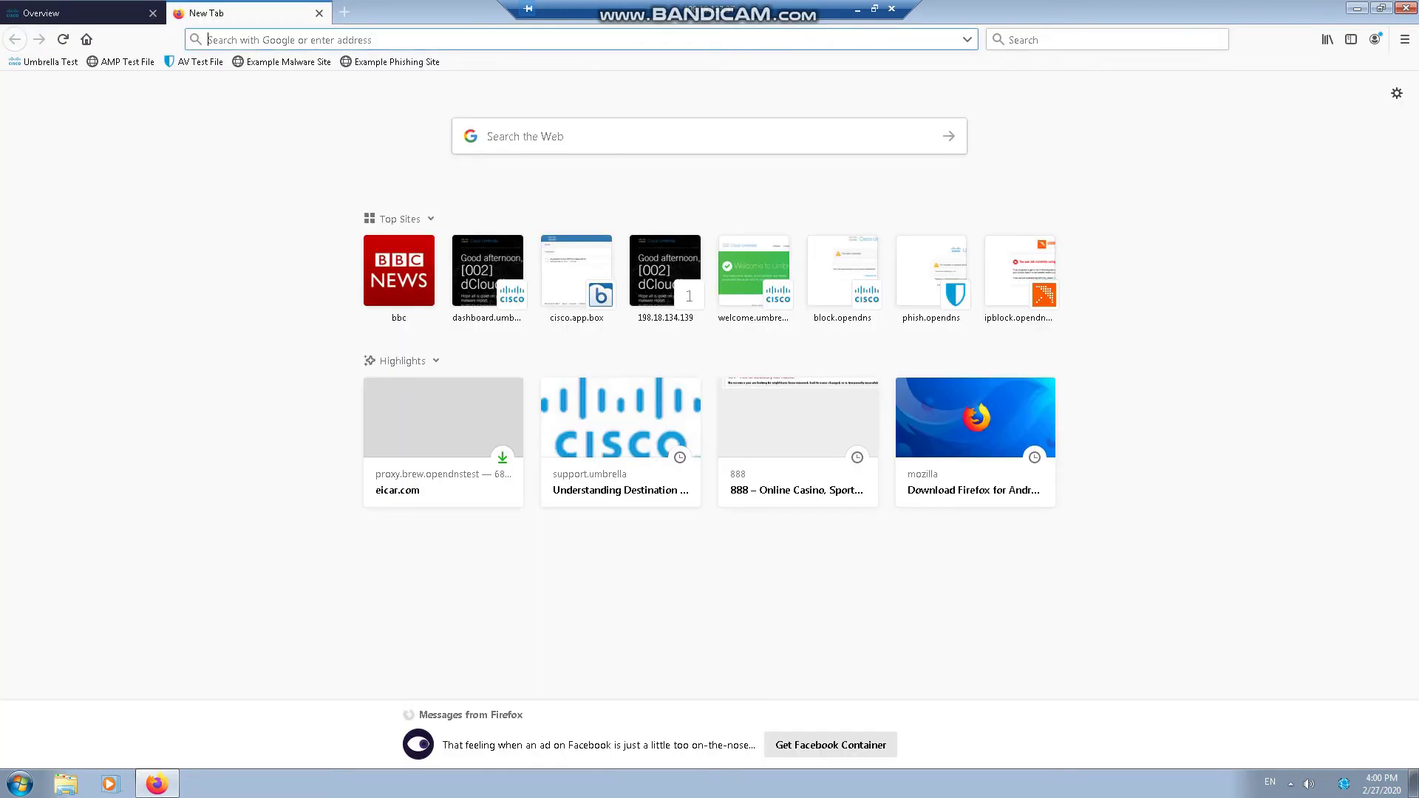
type("bbc.com")
key("Return")
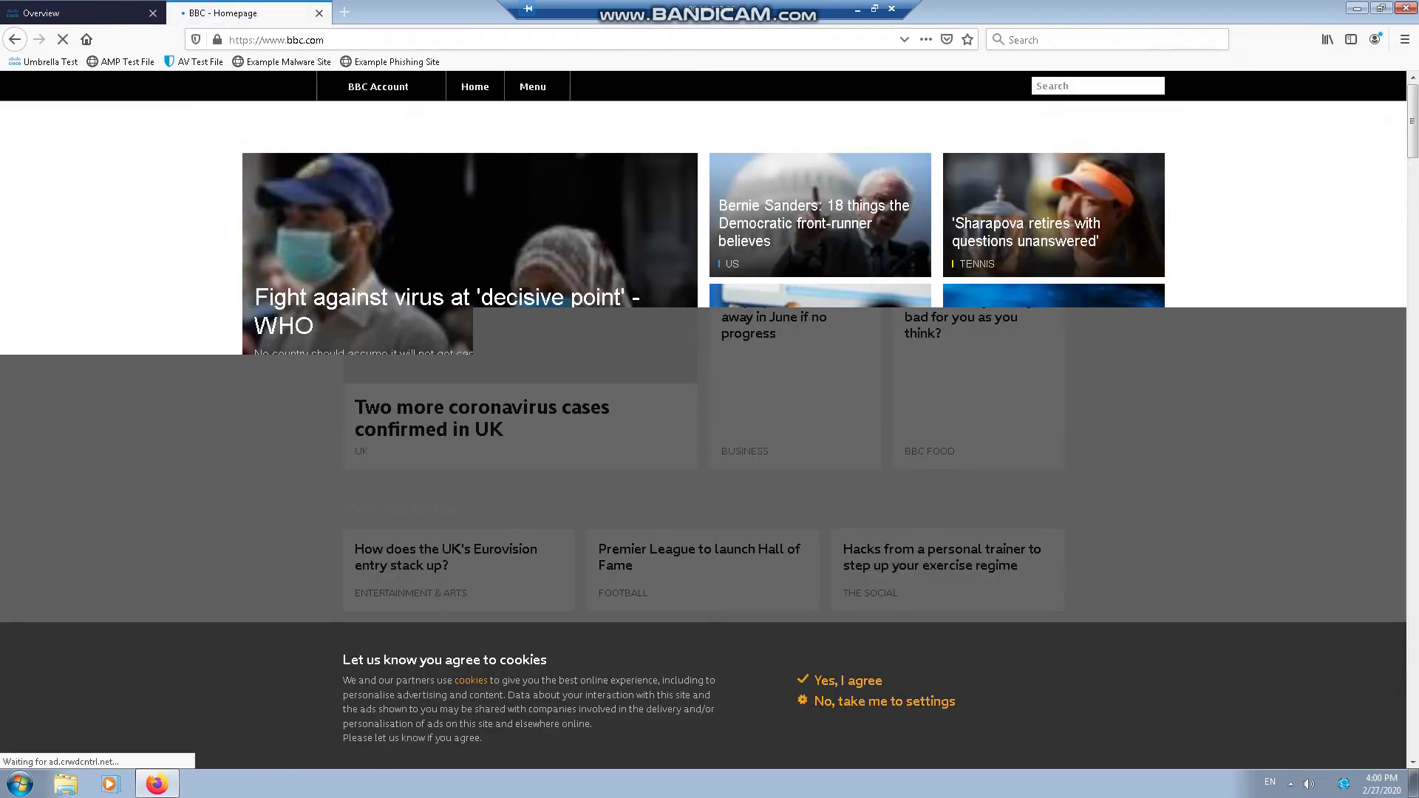
key("ctrl+w")
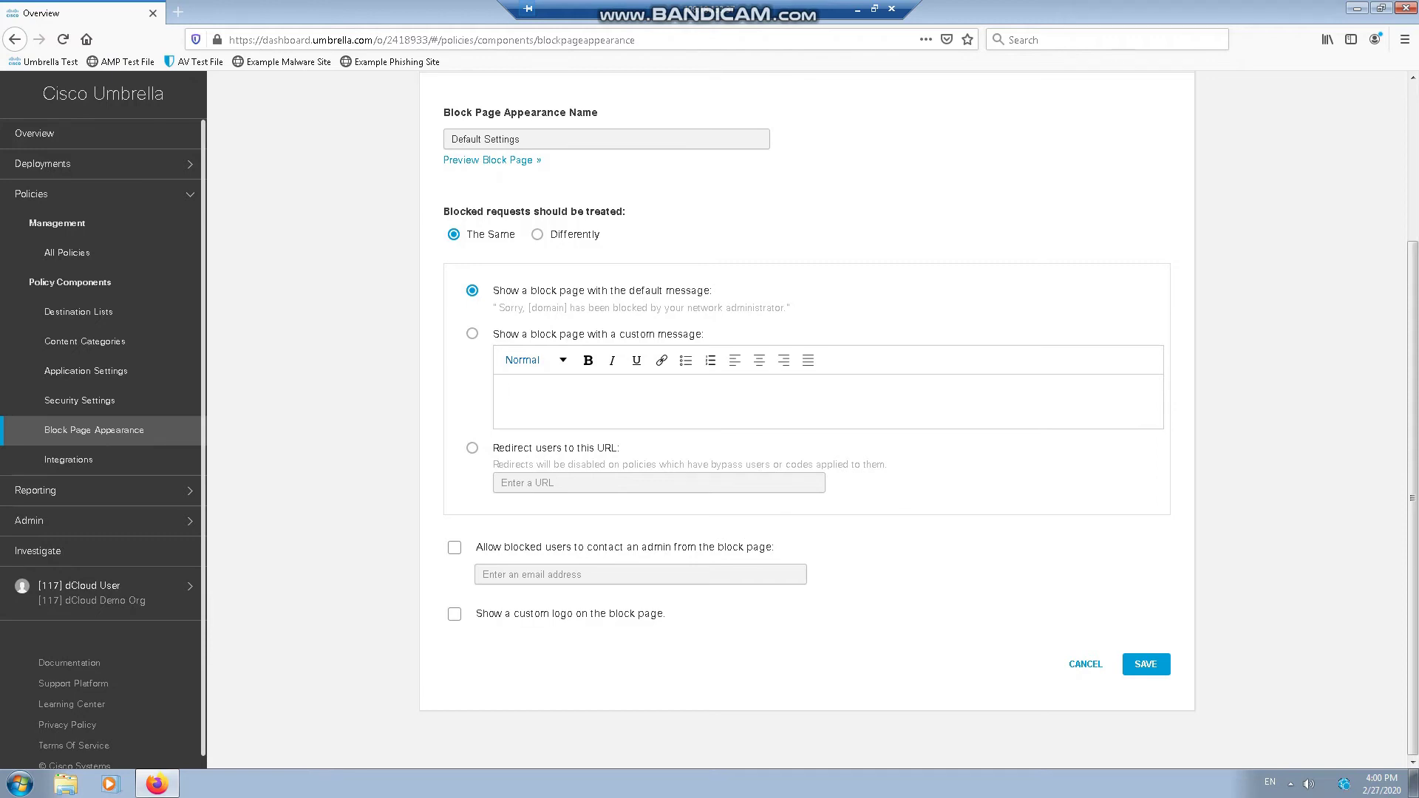
- Try a custom block page message "You are not allowed here!!!!" in H1 style, and switch back to the default message
left_click(471, 334)
type("You are not allowed here!!!!")
left_click(536, 360)
left_click(519, 396)
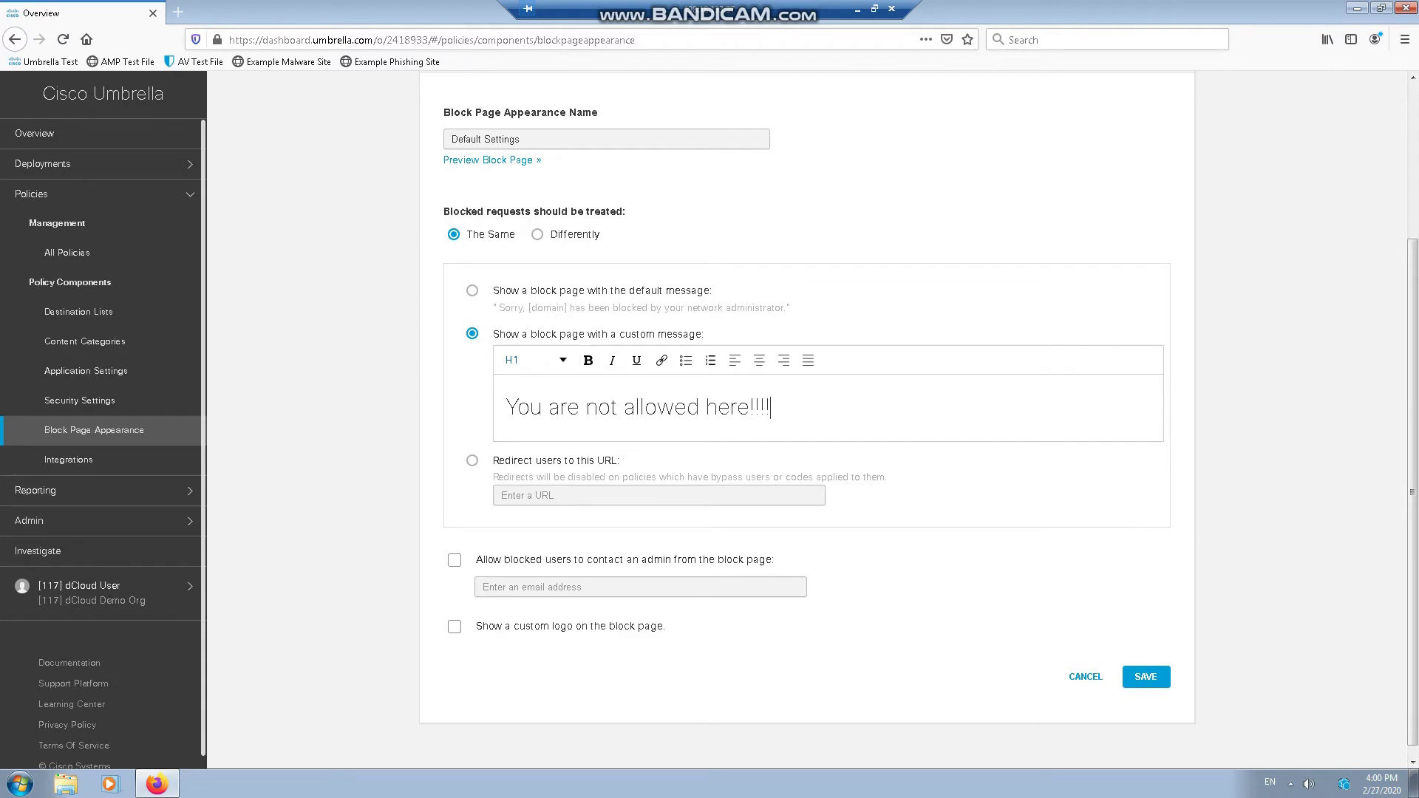
left_click(473, 290)
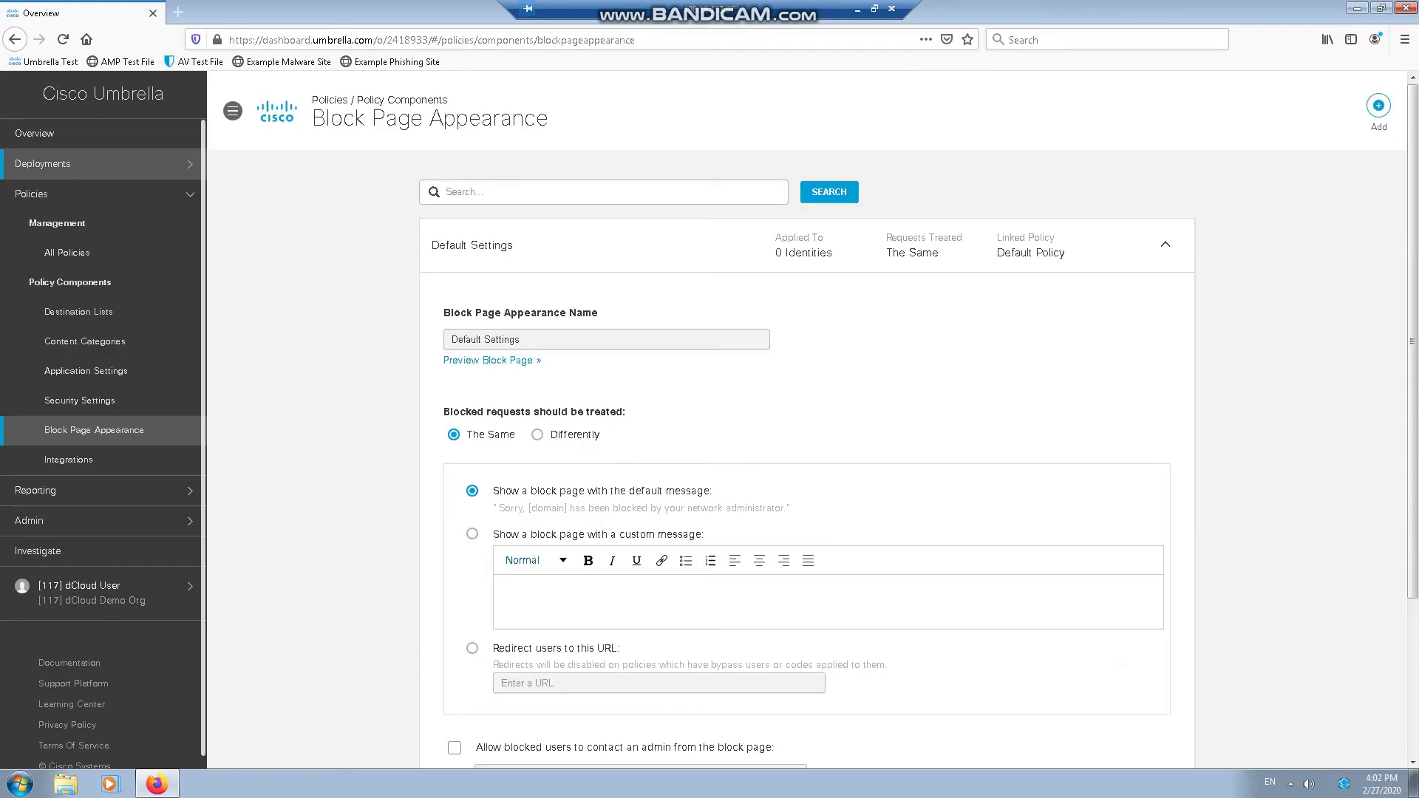
- Visit the BBC site in a new tab and examine the domain shown on the block page
left_click(178, 12)
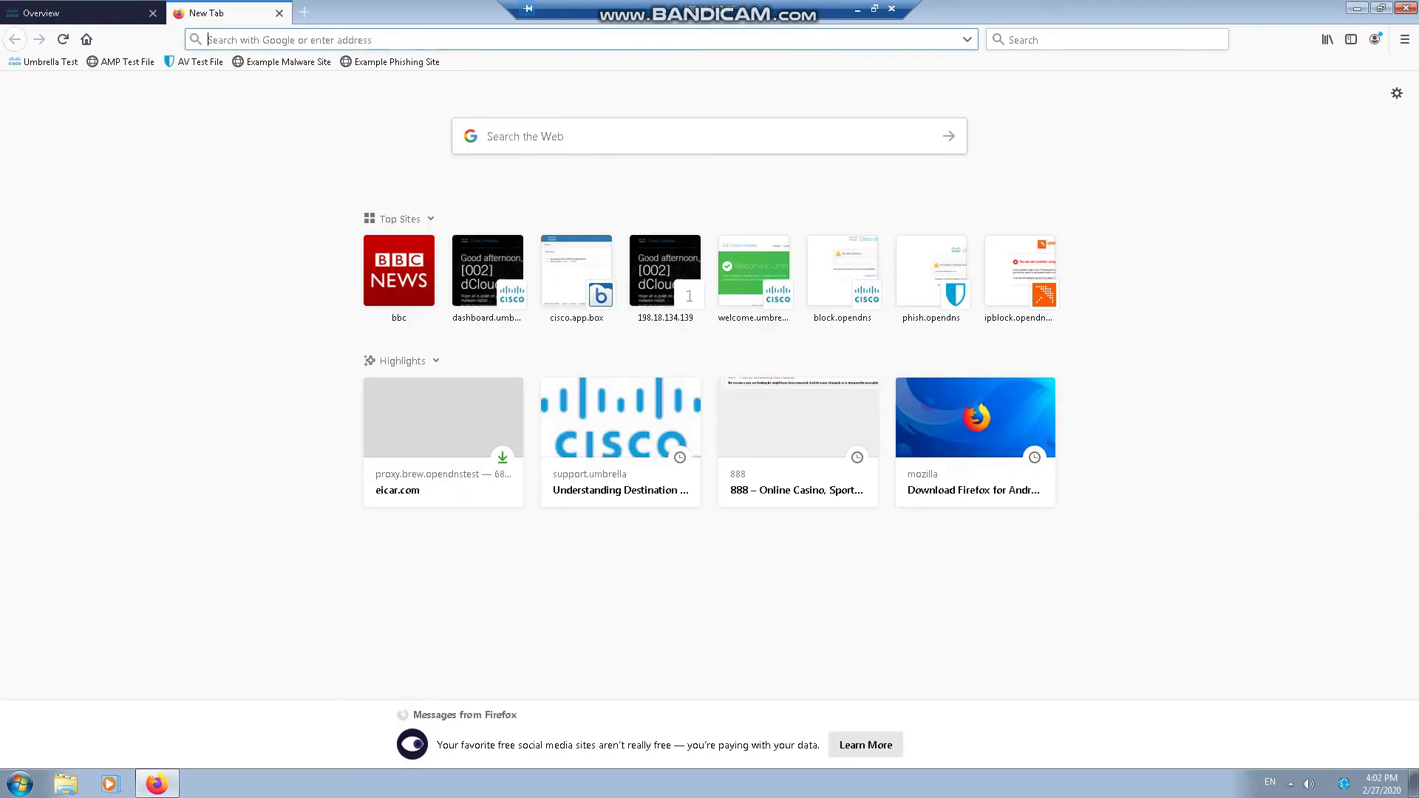
left_click(400, 270)
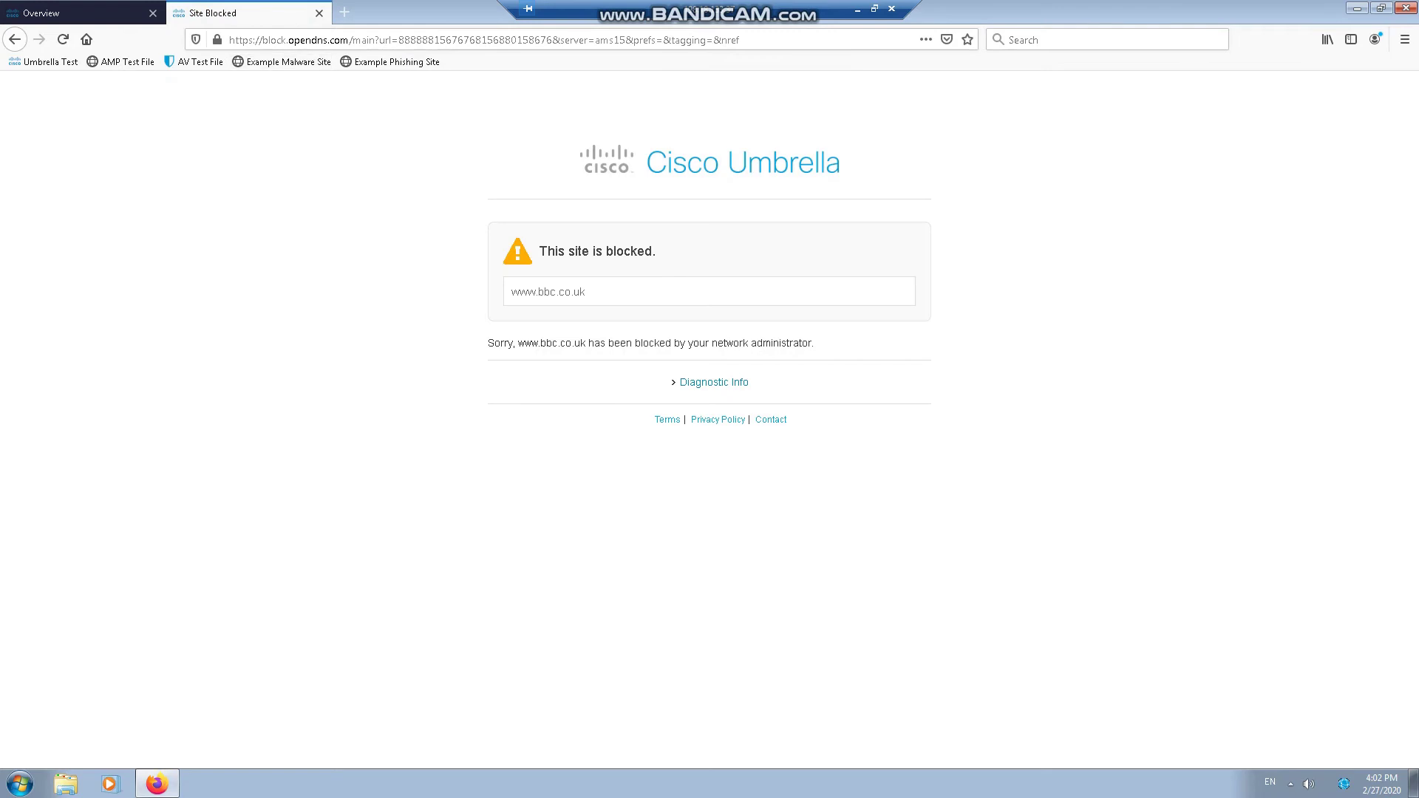
left_click_drag(656, 252, 510, 291)
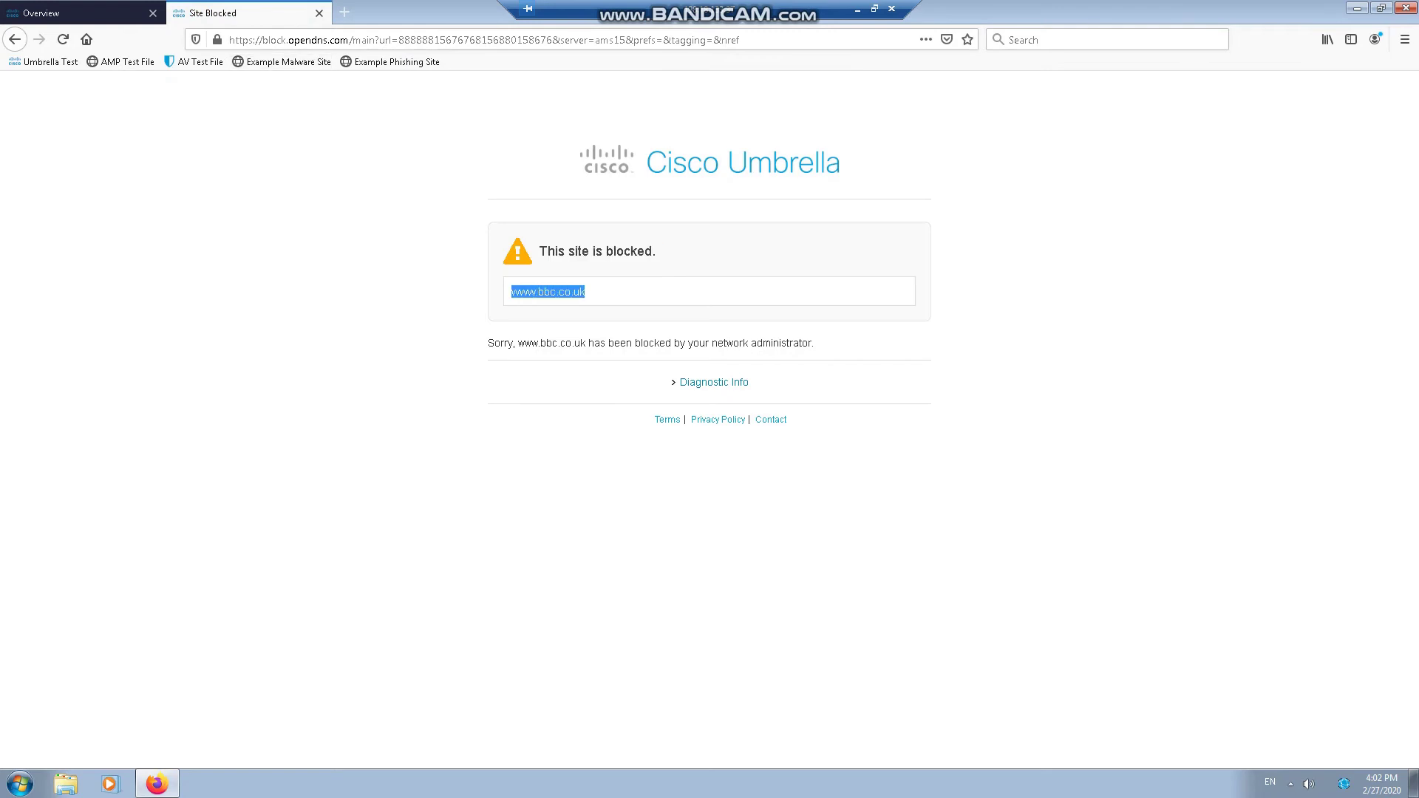
- Set the custom block page message to "Not allowed here" and save the change for the Default Policy
left_click(83, 12)
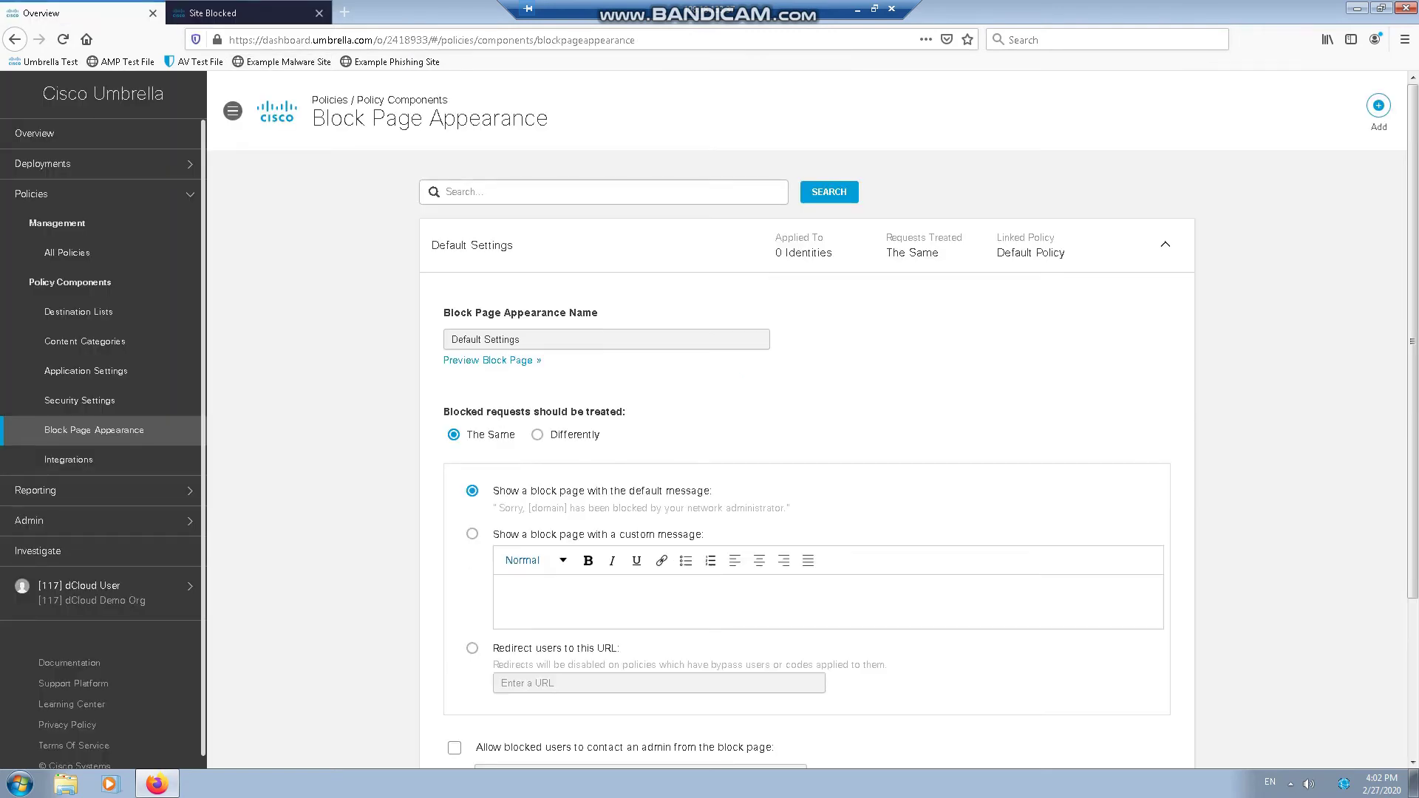
left_click(472, 534)
type("Not allowed here")
scroll(807, 443, "down", 3)
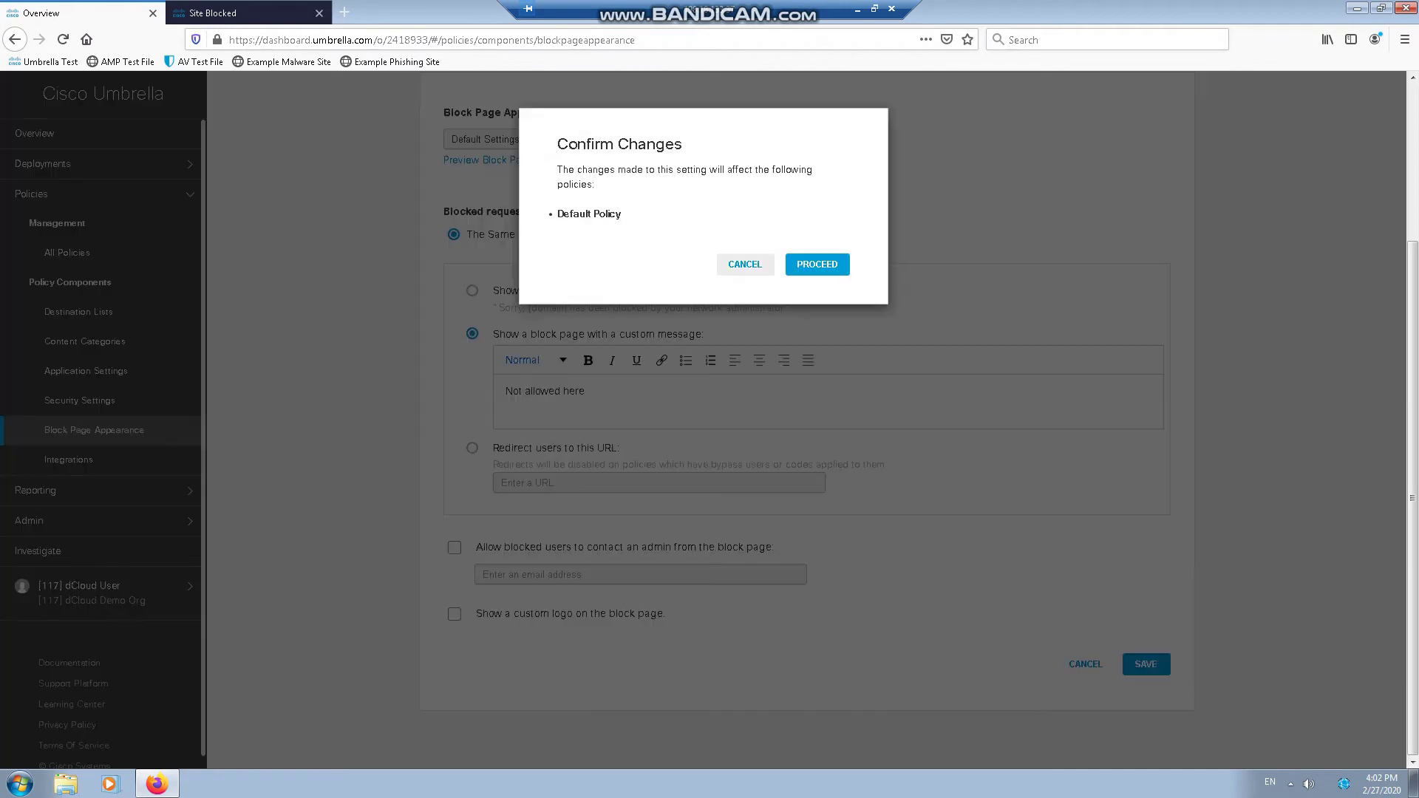
left_click(817, 264)
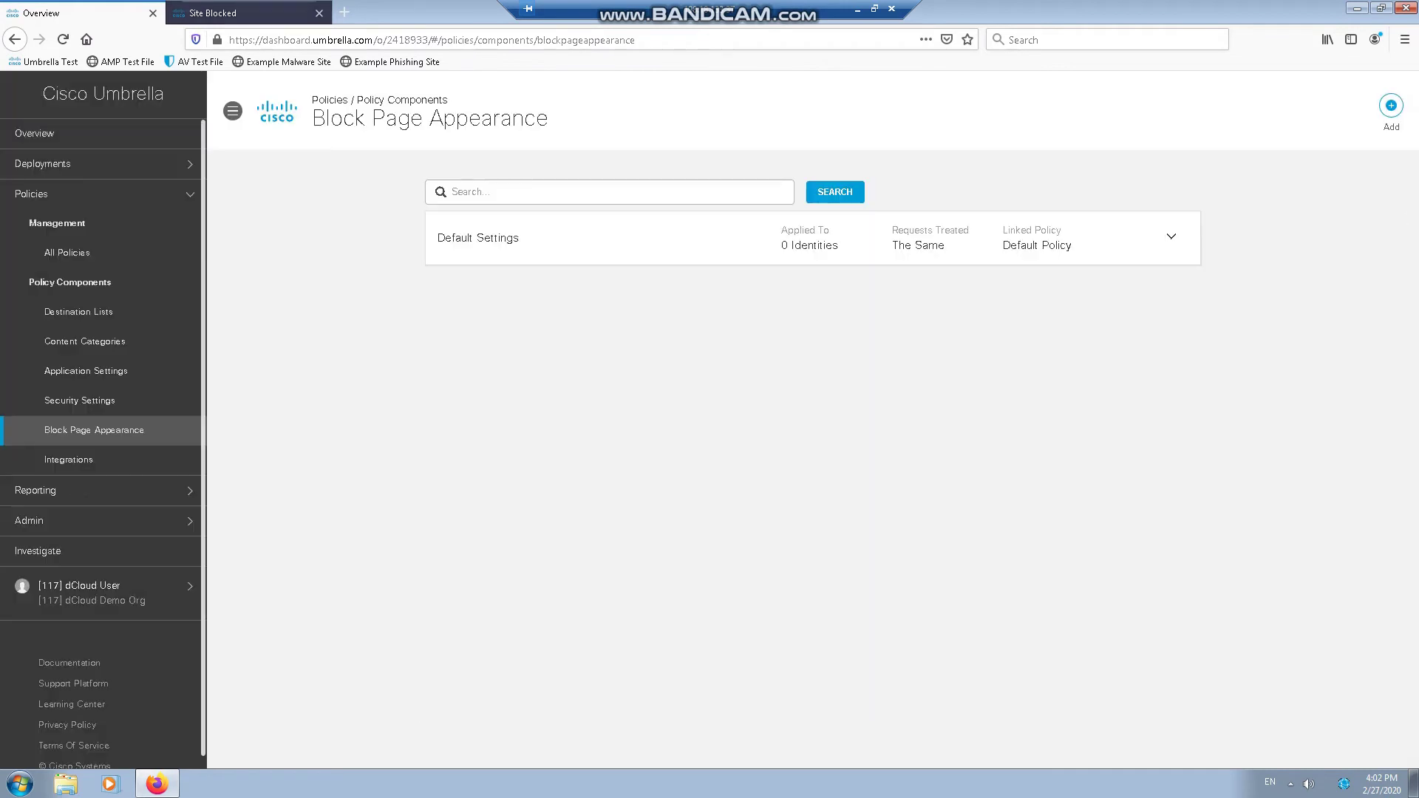
- Close the old block page tab and revisit the BBC site in a new tab to check the block page message
left_click(263, 12)
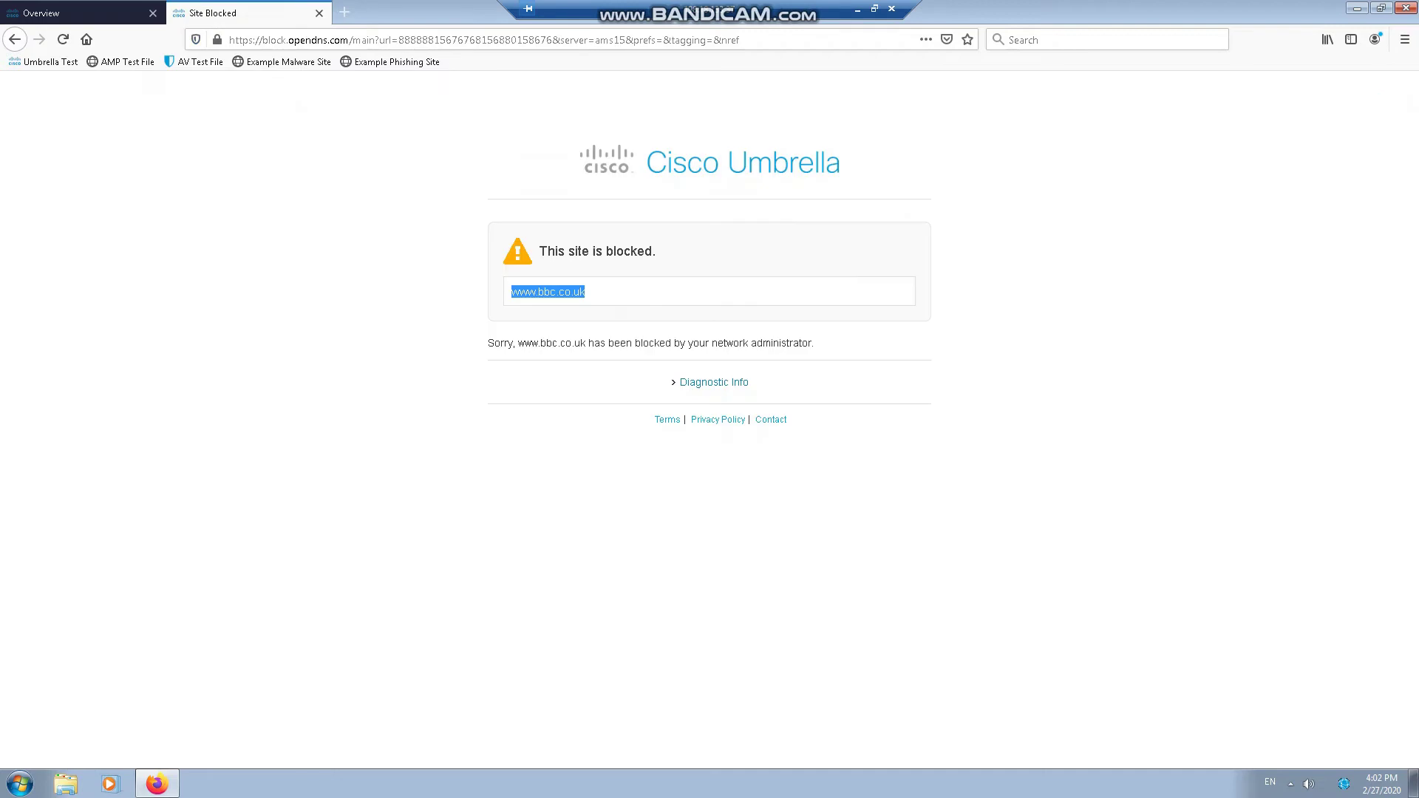
left_click(319, 12)
left_click(177, 12)
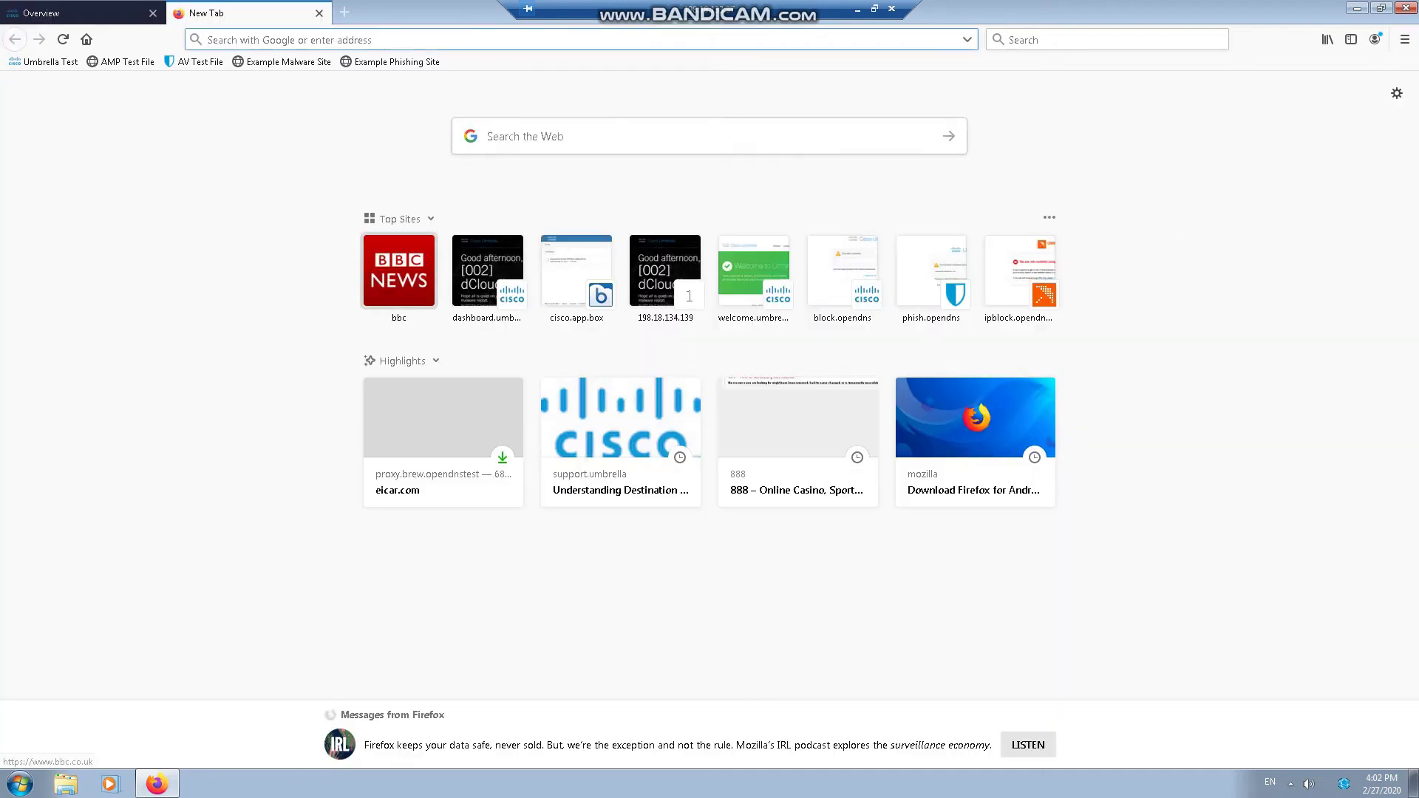
left_click(400, 271)
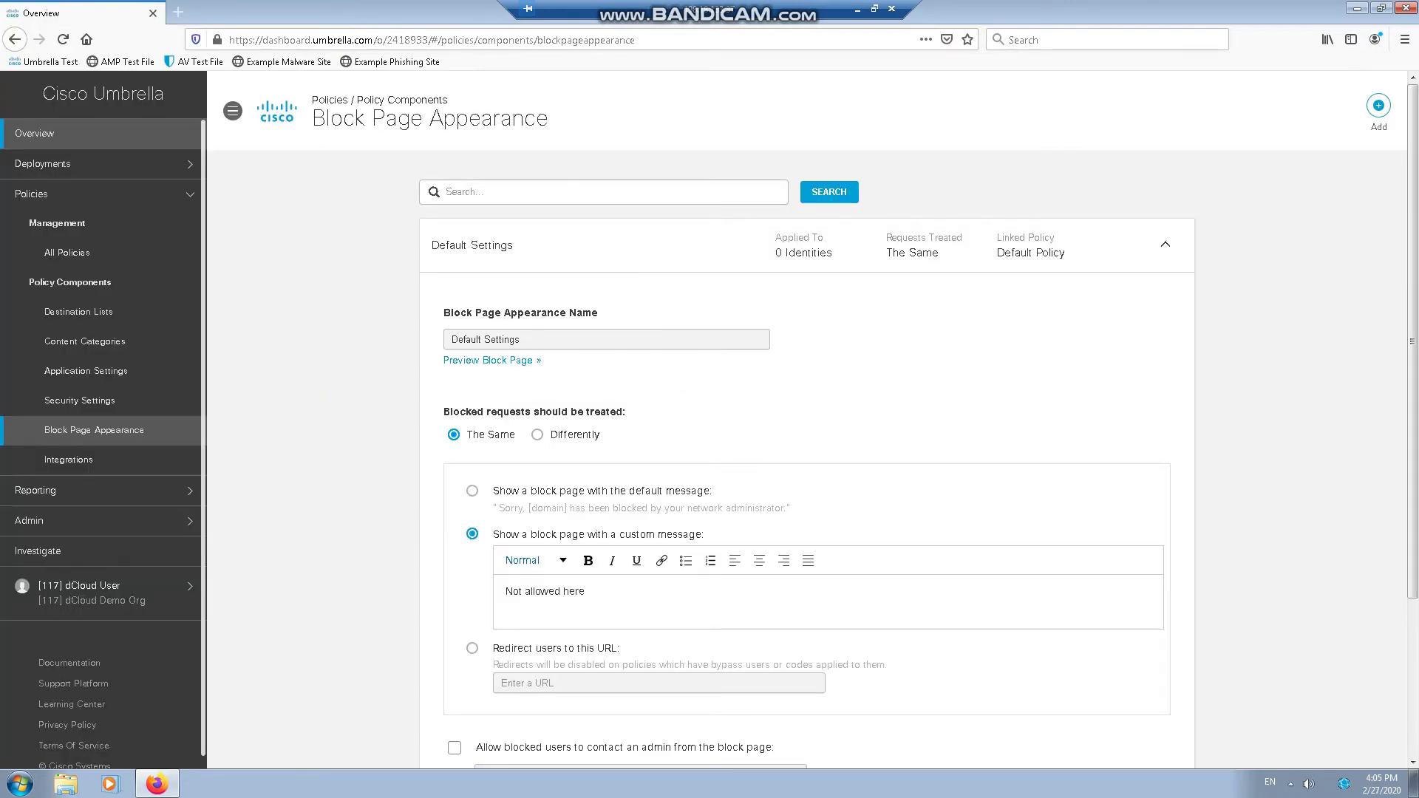
key("ctrl+t")
left_click(400, 272)
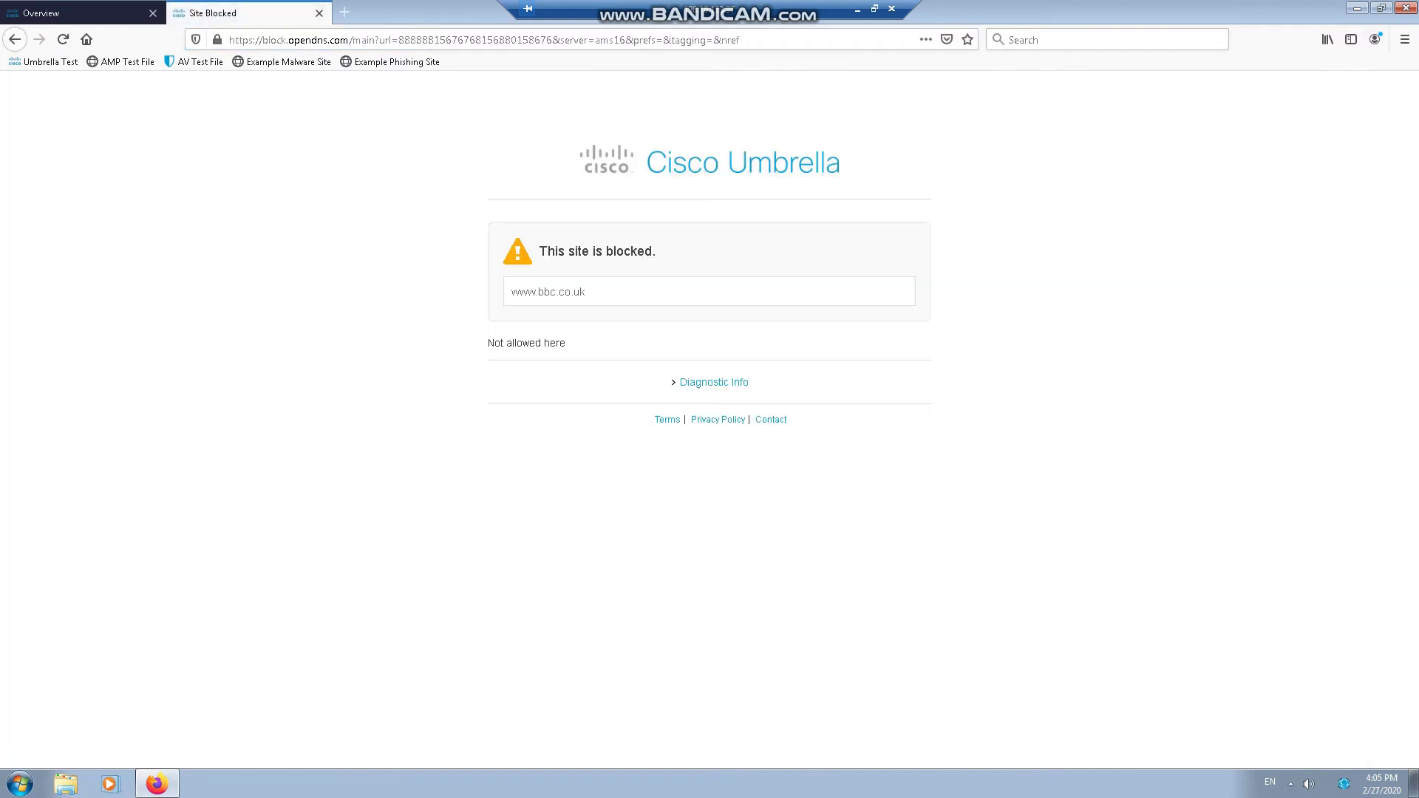
left_click_drag(568, 343, 488, 343)
left_click(488, 343)
- Return to the Block Page Appearance settings and choose to redirect blocked users to a URL
left_click(81, 12)
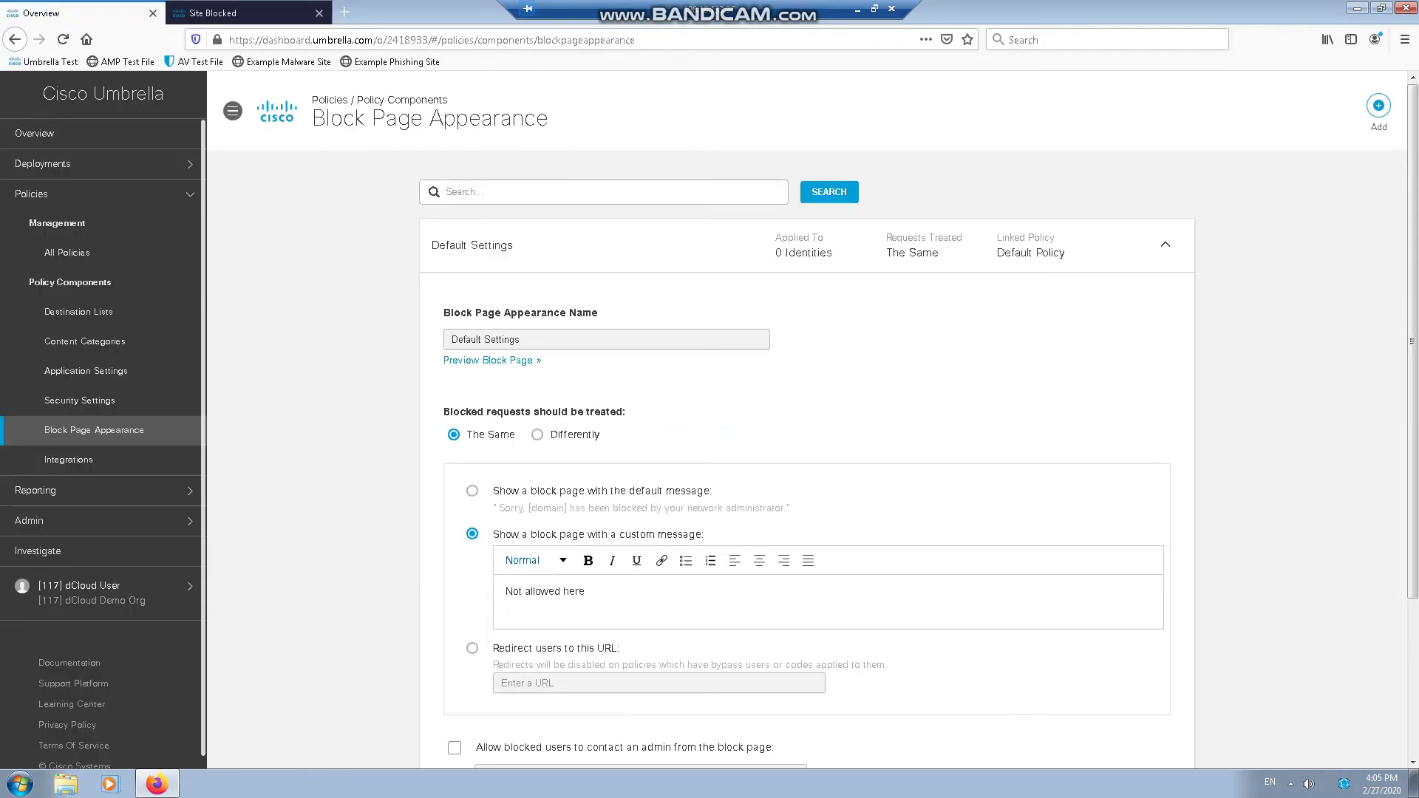
scroll(813, 414, "down", 5)
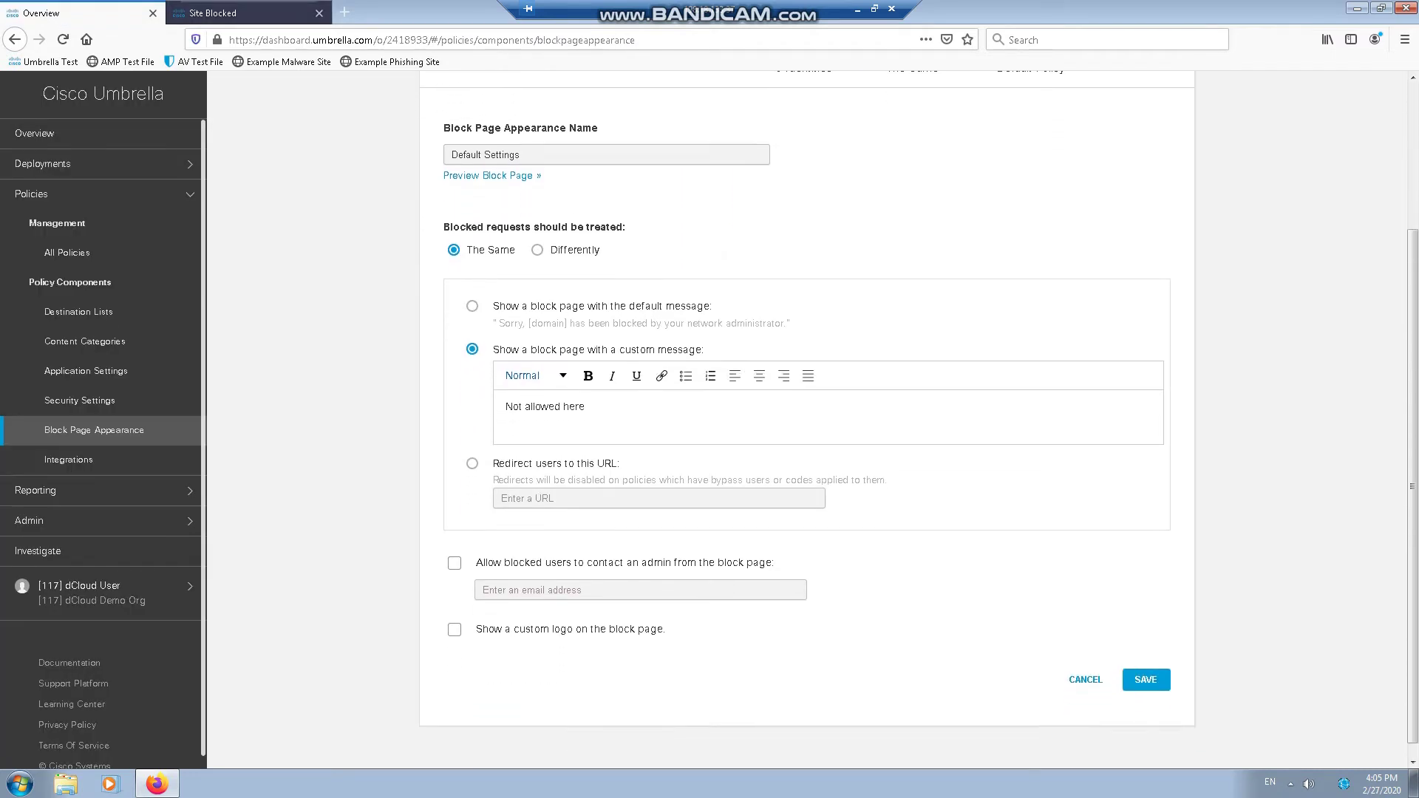
key("ctrl+Tab")
key("ctrl+shift+Tab")
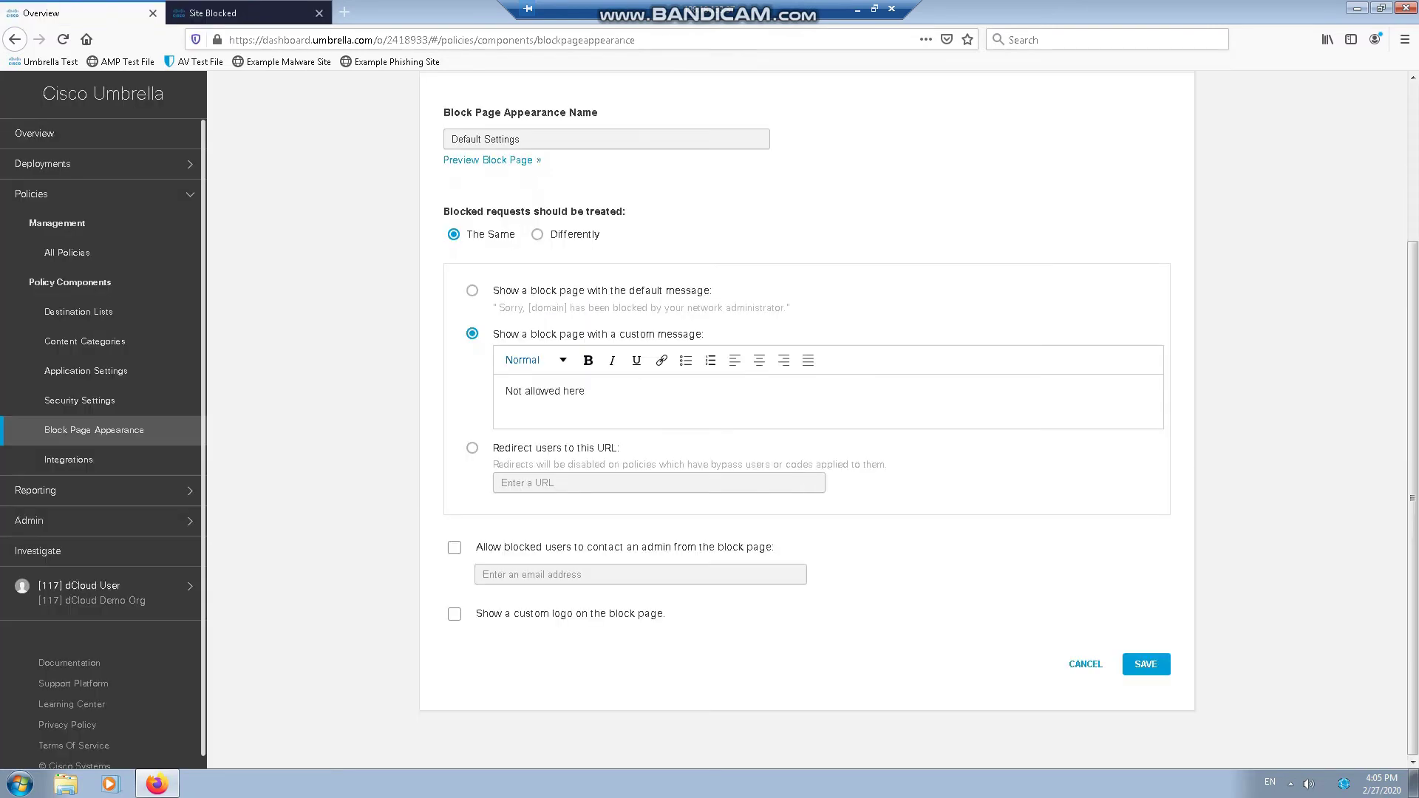
left_click(472, 448)
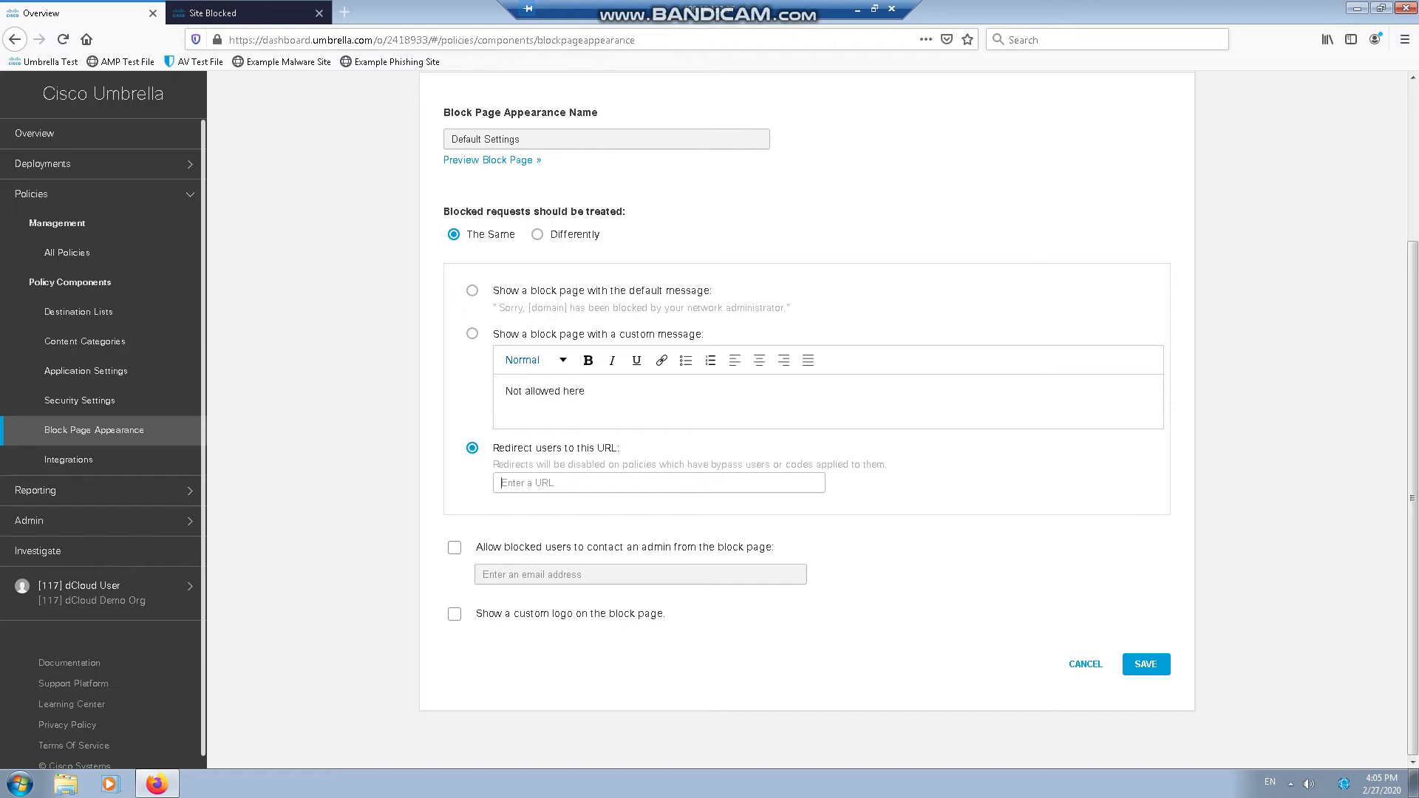
- Enable the admin contact and custom logo options, and dismiss the logo file selection
left_click(453, 547)
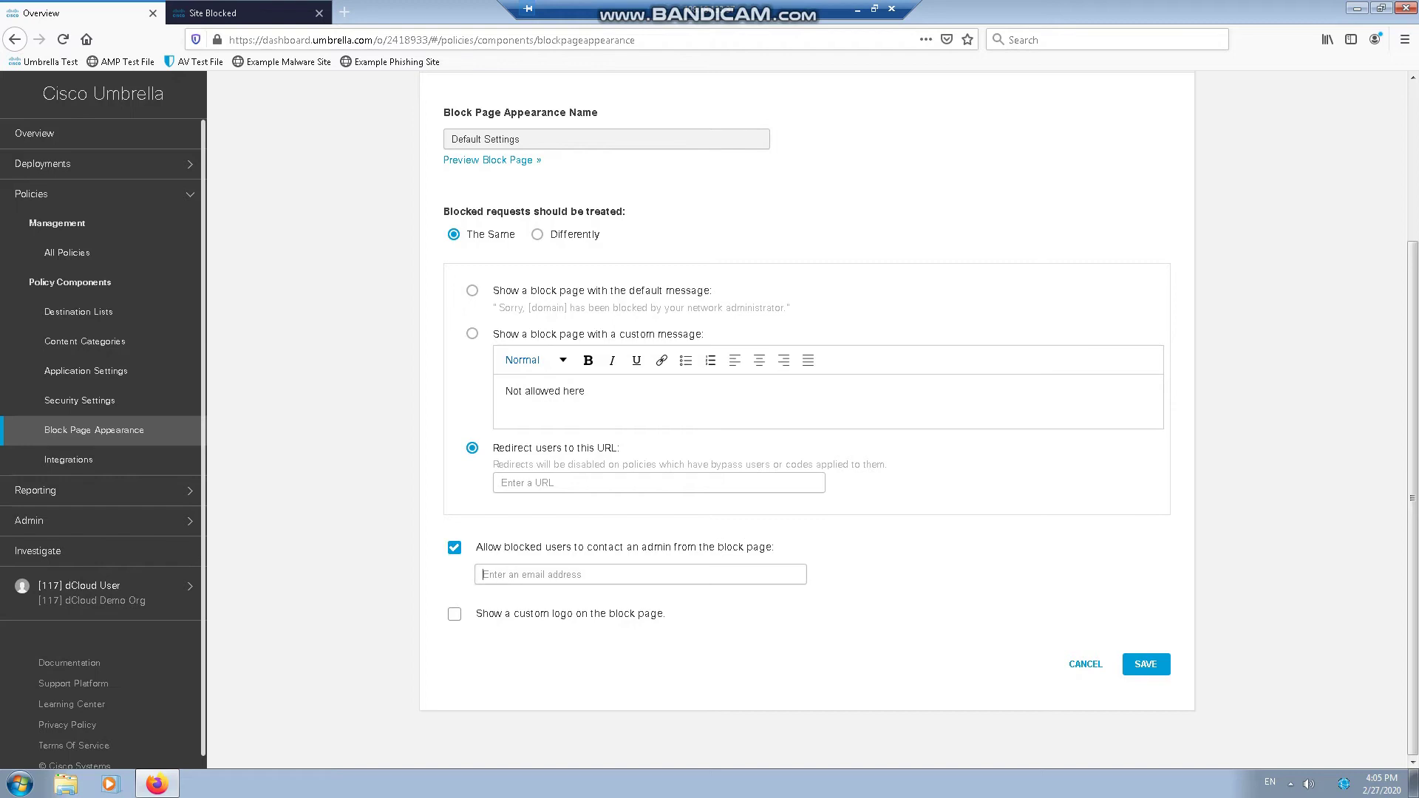
left_click(454, 614)
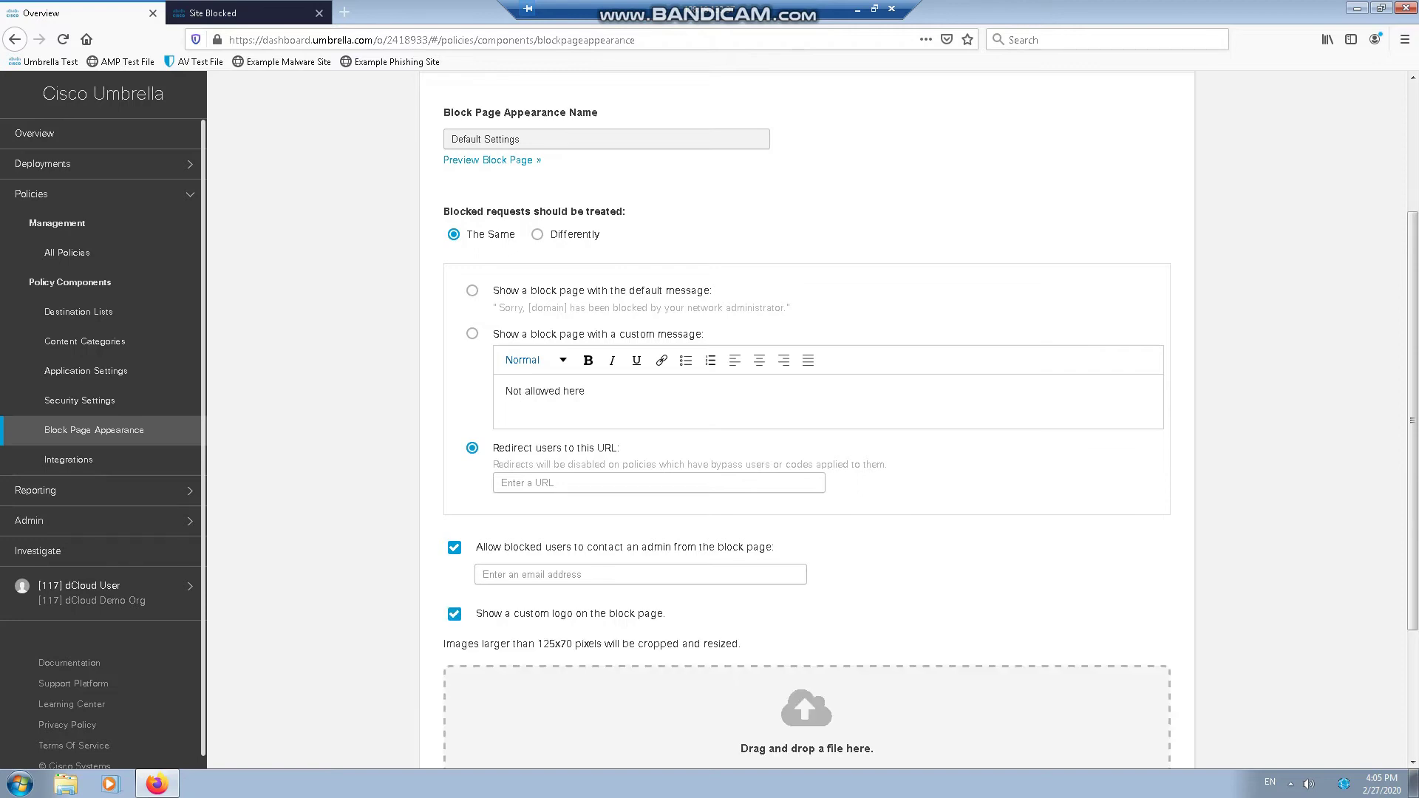
scroll(806, 419, "down", 3)
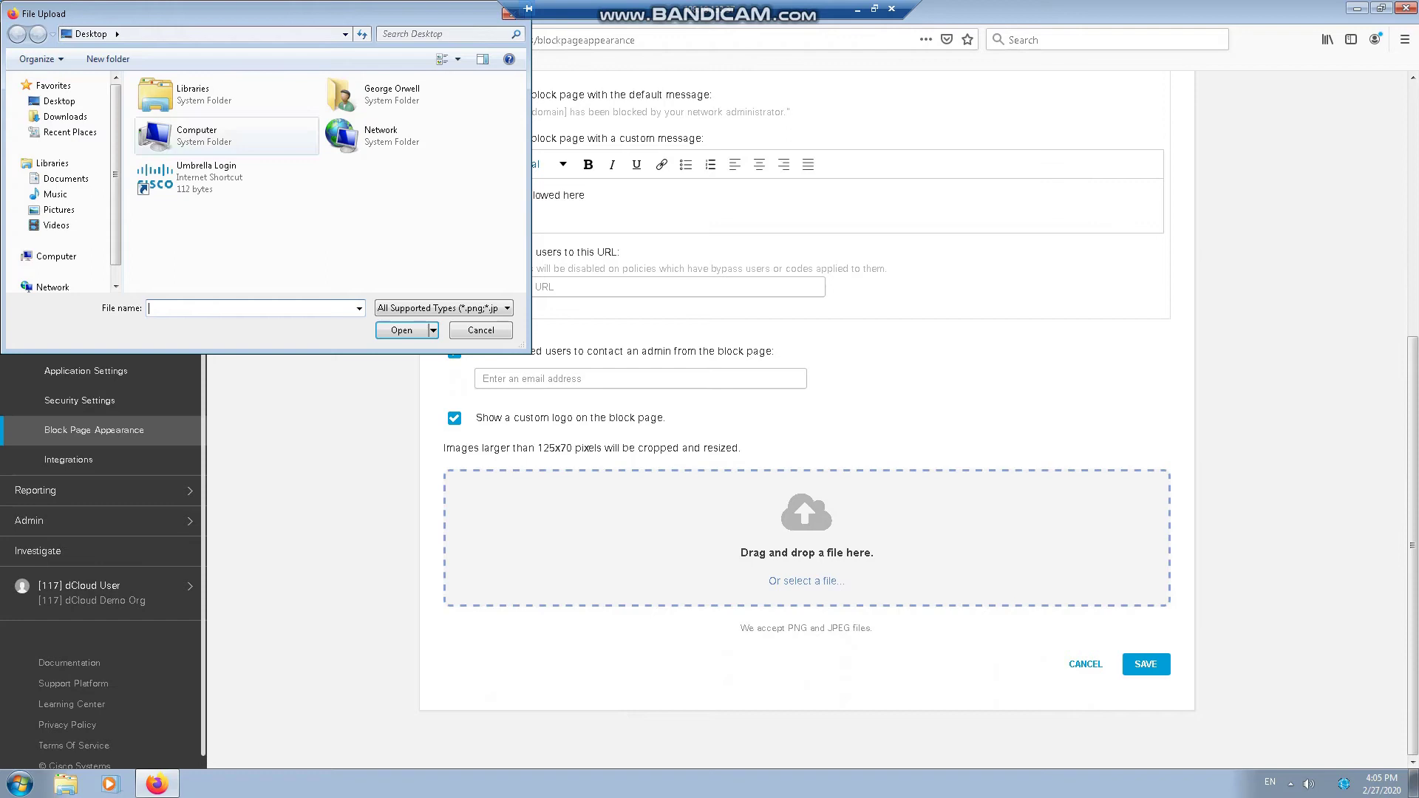
key("Escape")
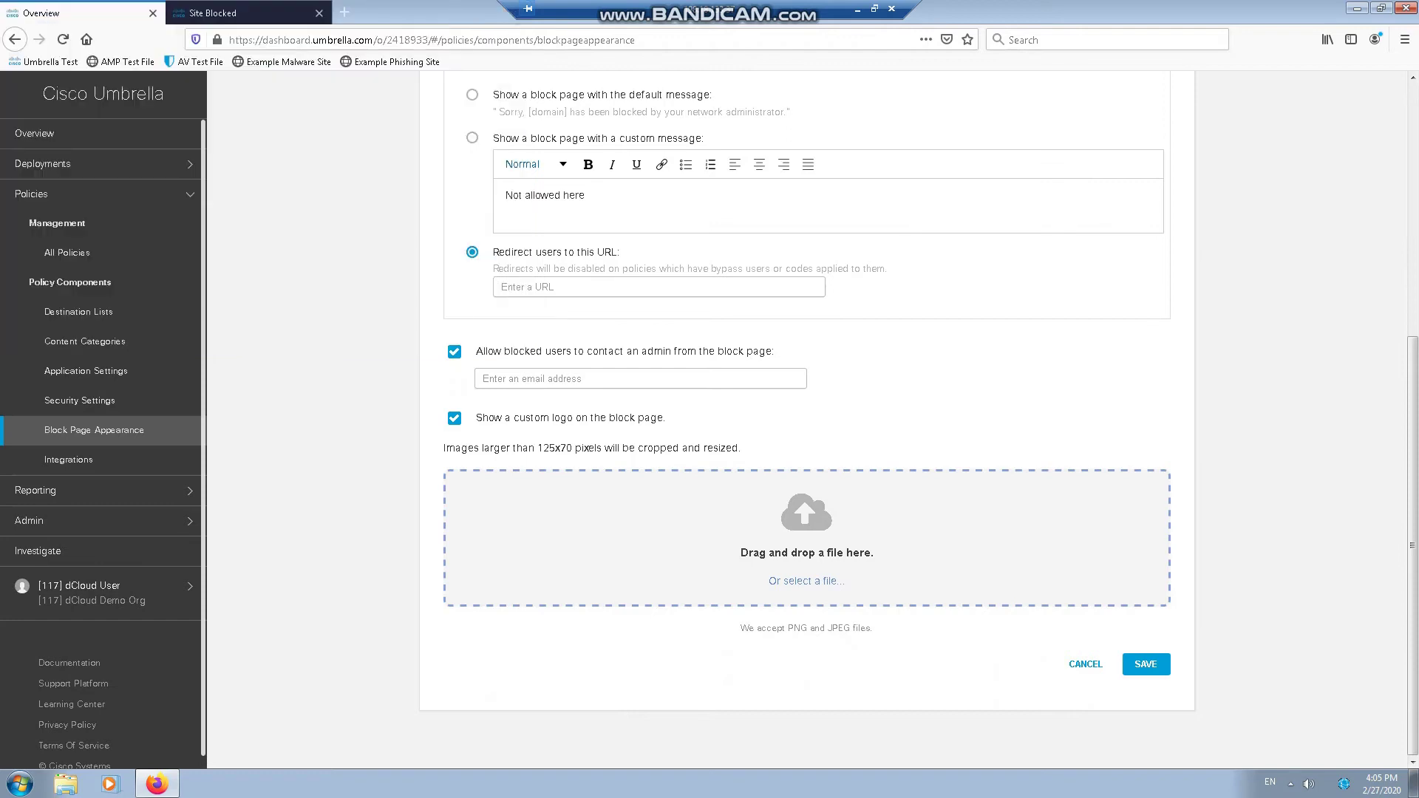
- Turn off the custom logo option for the block page
left_click(454, 351)
left_click(454, 351)
scroll(806, 399, "up", 3)
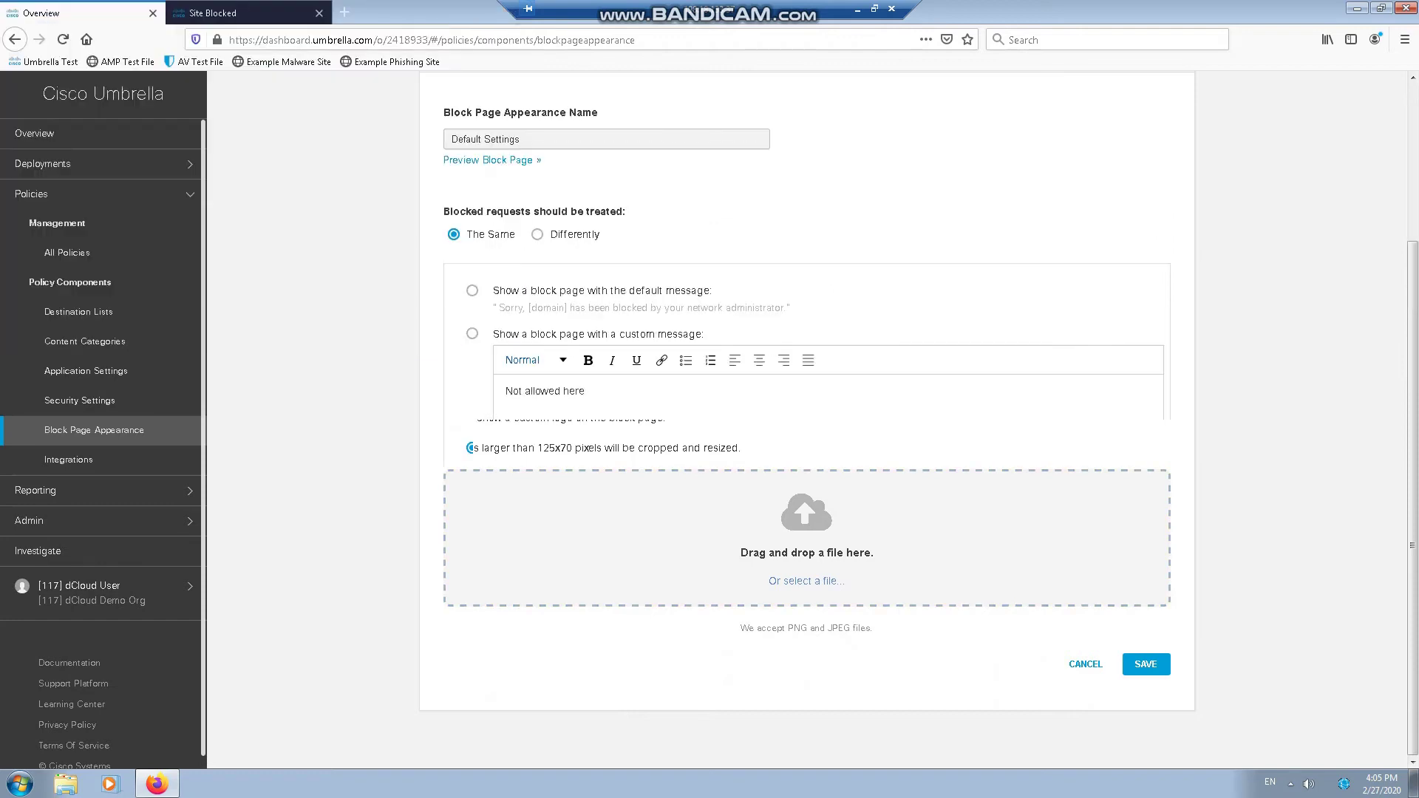
- Treat blocked requests differently with admin contact turned off, and open the Blocked by Destination List Setting options
left_click(538, 235)
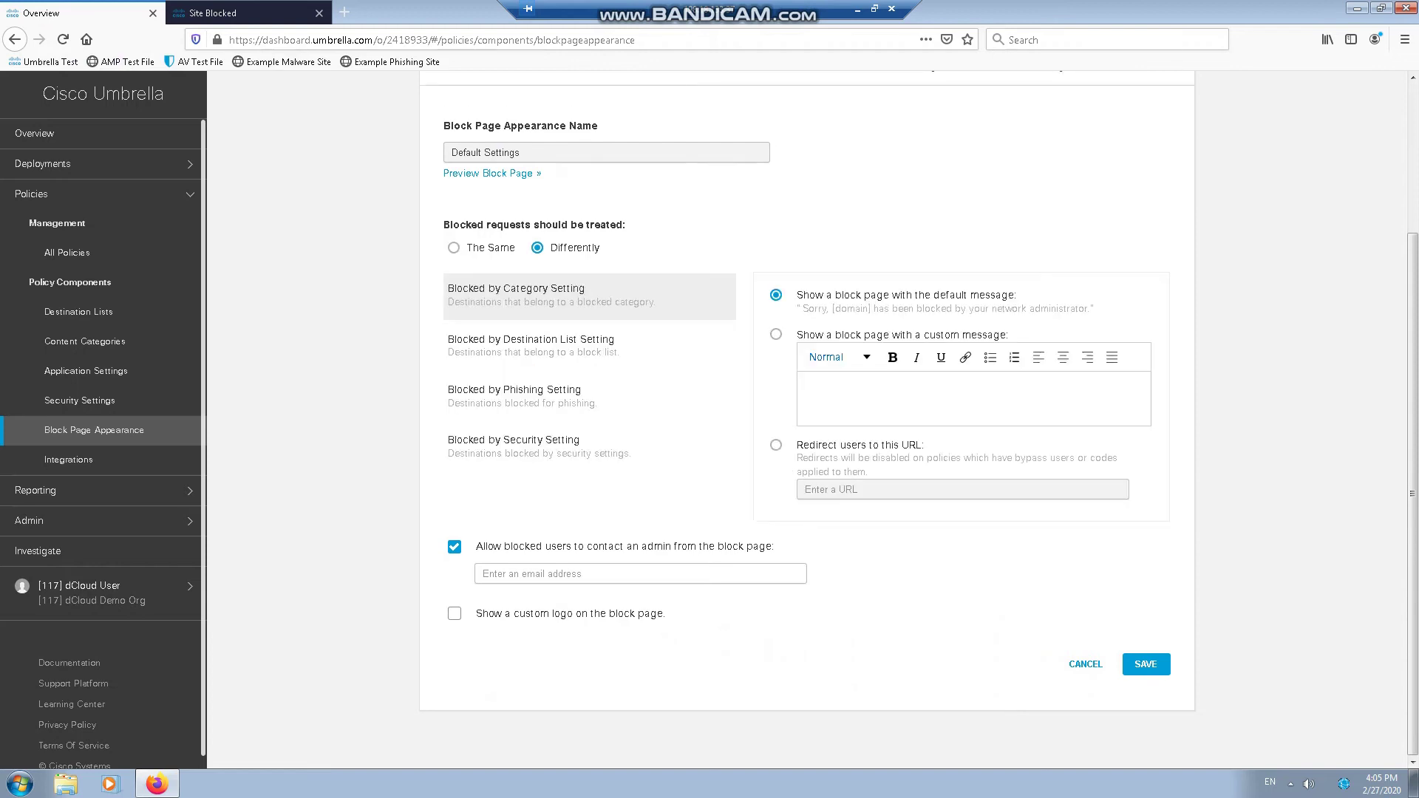
left_click(454, 546)
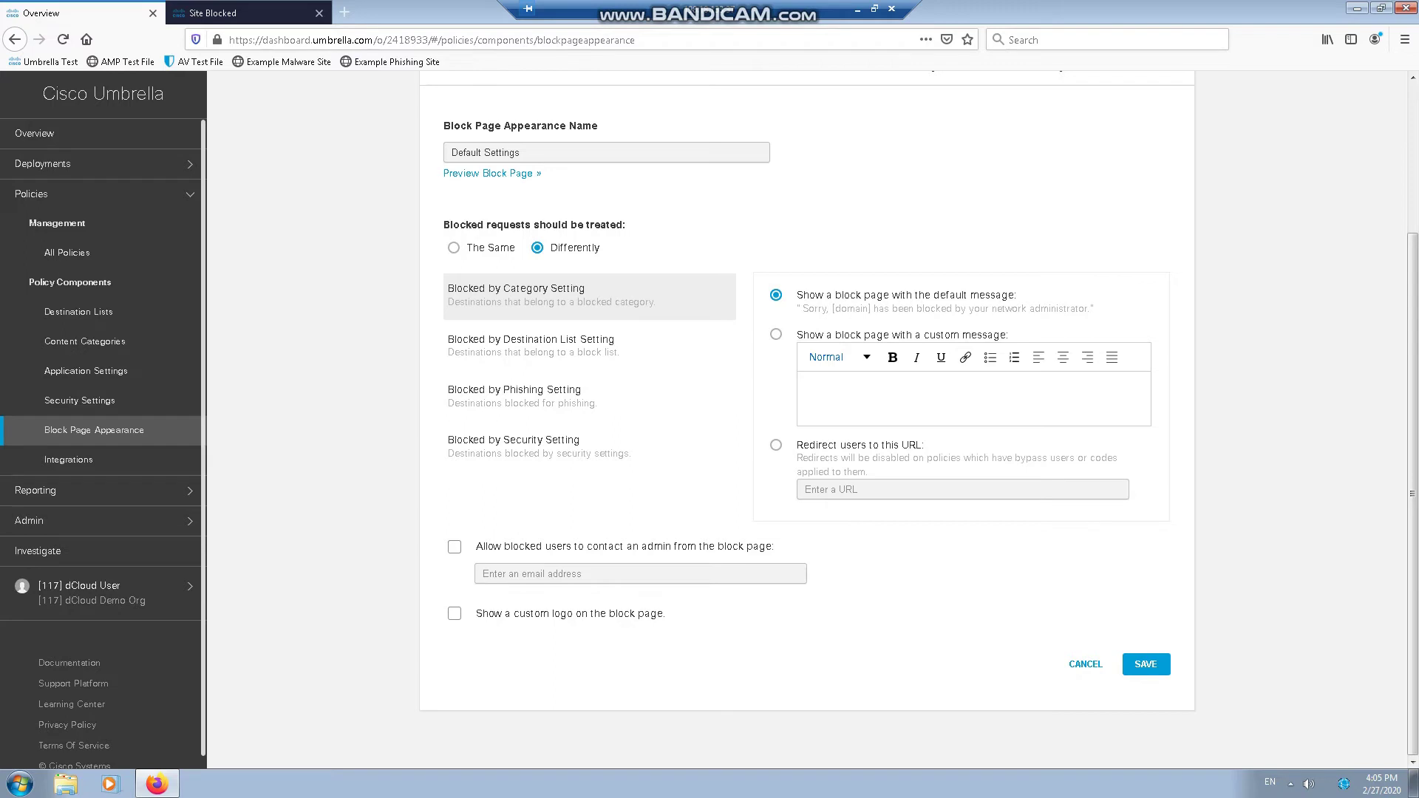
left_click(589, 346)
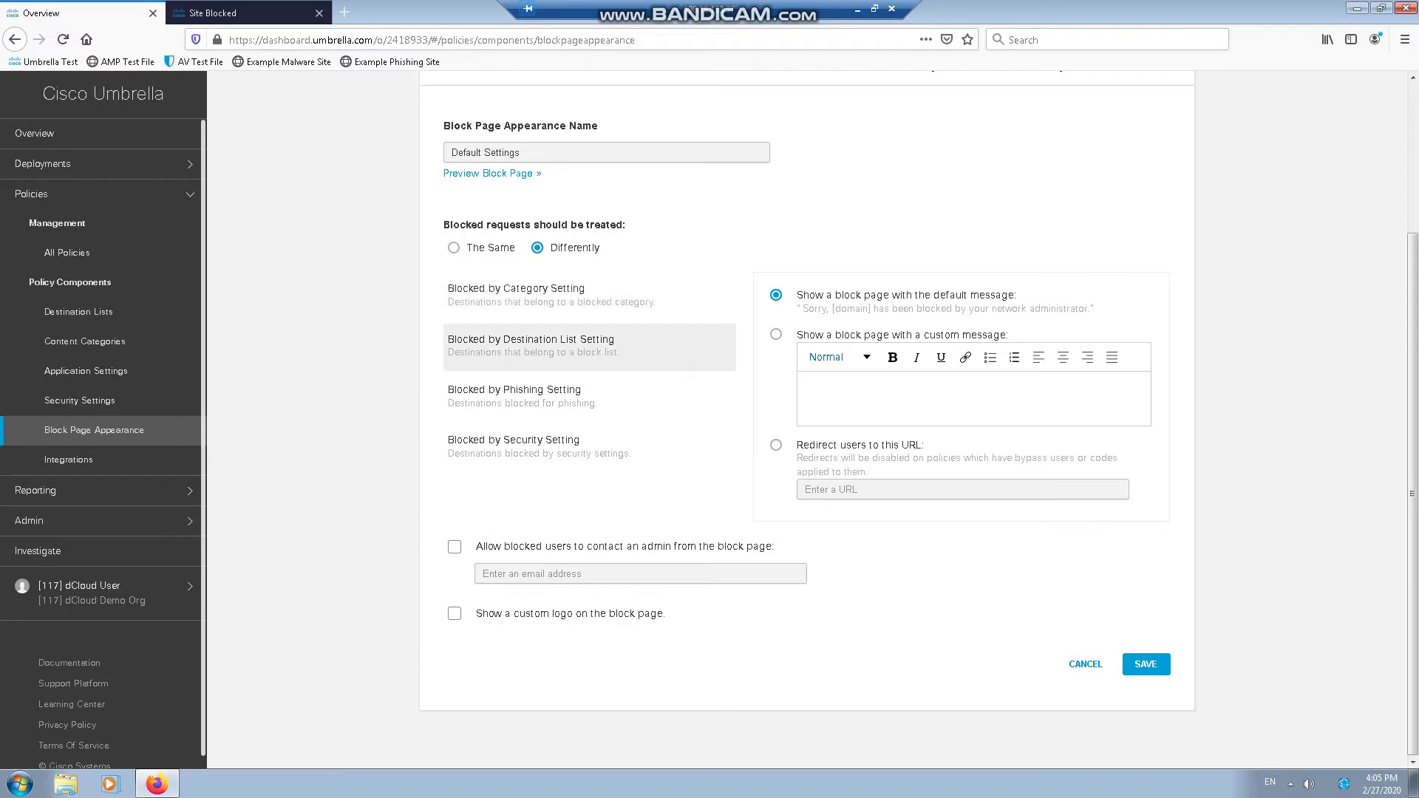
- Choose URL redirection for Blocked by Destination List Setting and view the category, phishing and security block options
left_click(589, 396)
left_click(589, 346)
left_click(775, 445)
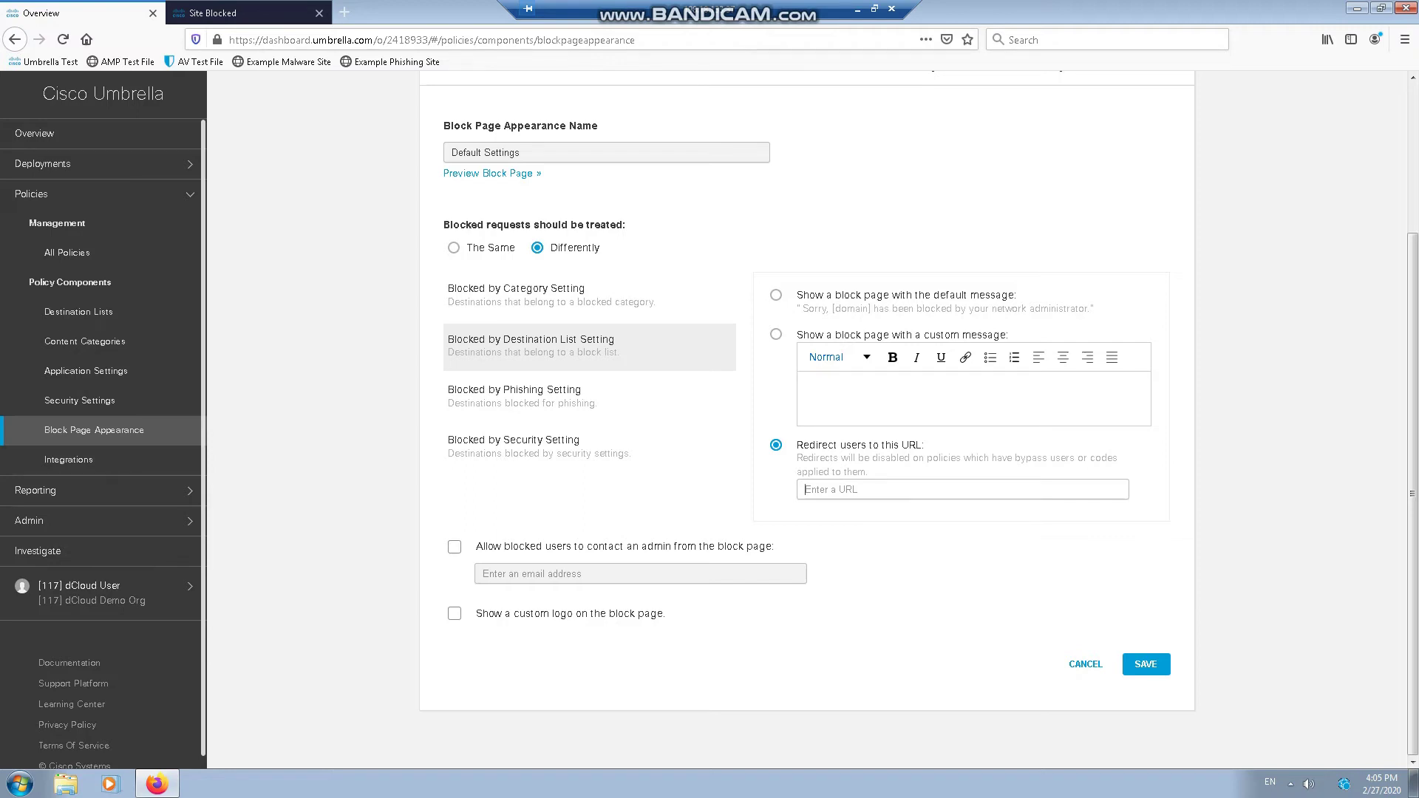
left_click(589, 296)
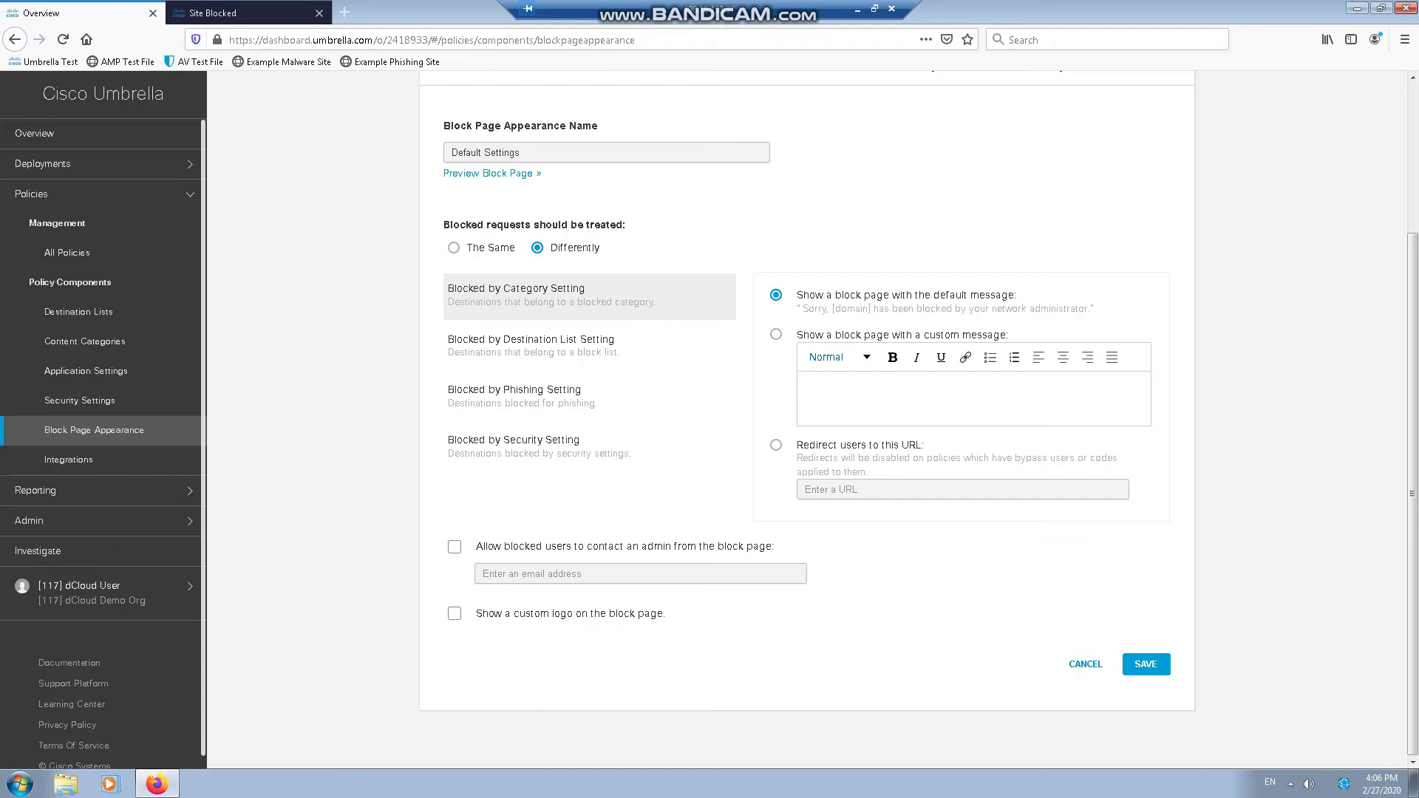
left_click(589, 398)
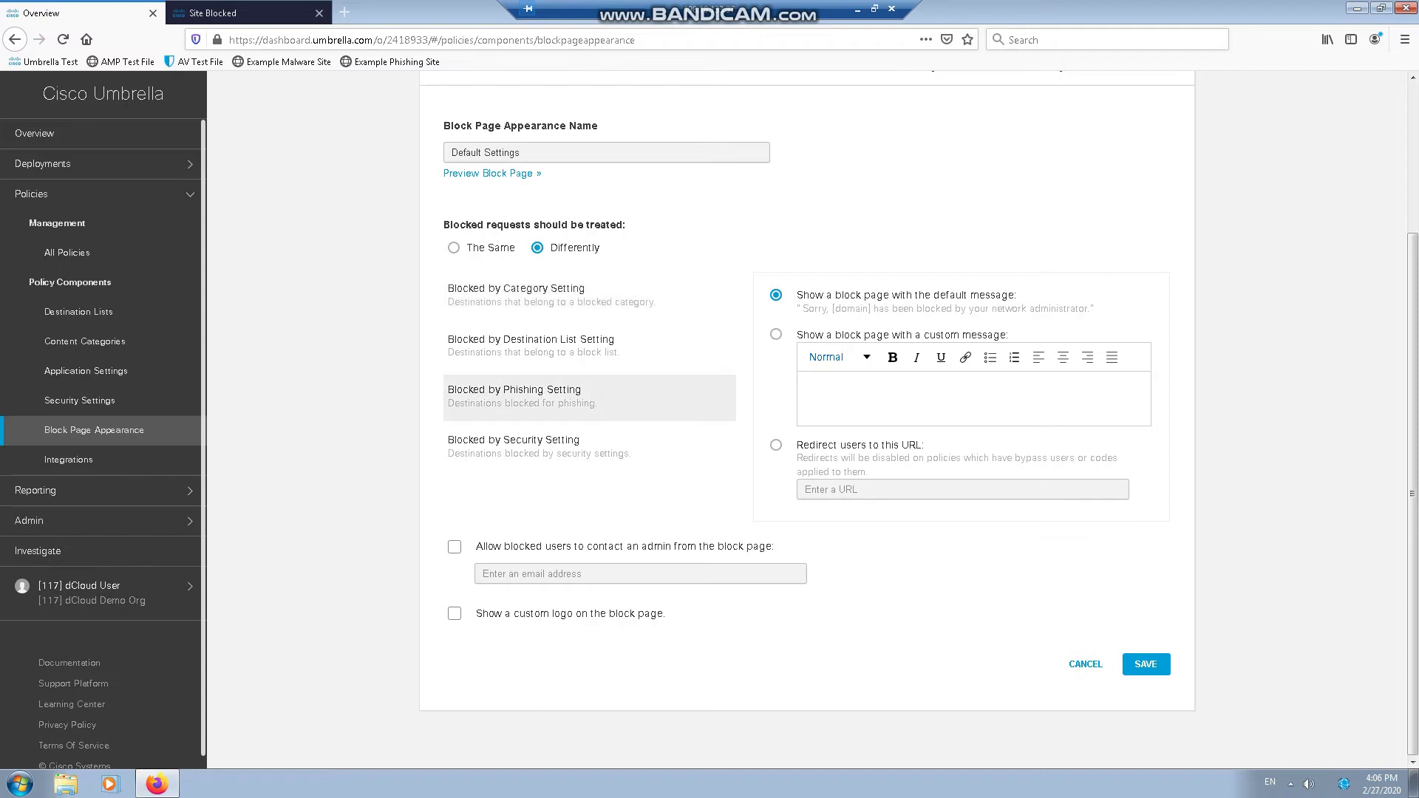
left_click(589, 448)
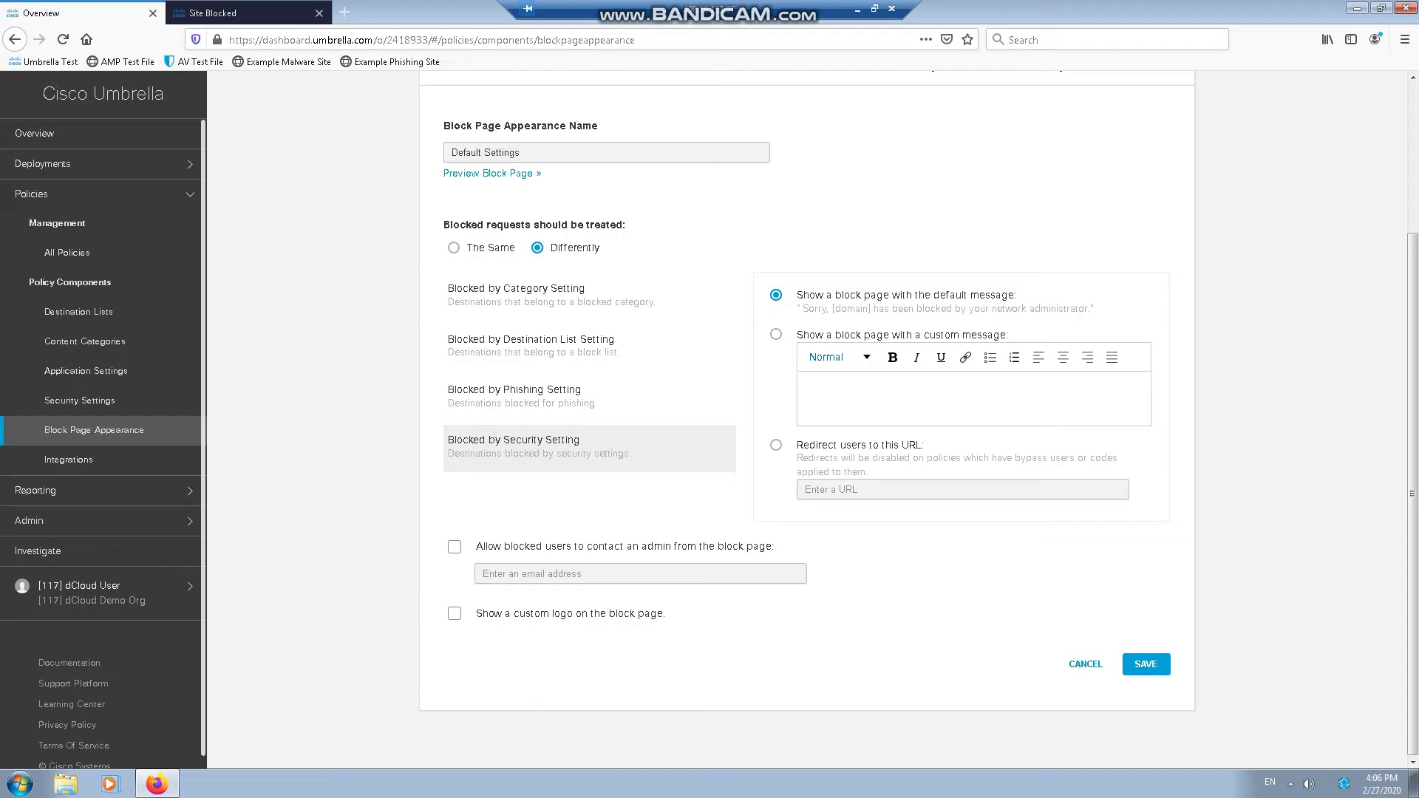
- Enable the admin contact and custom logo options for the block page, look over the logo upload area, and disable both again
left_click(455, 547)
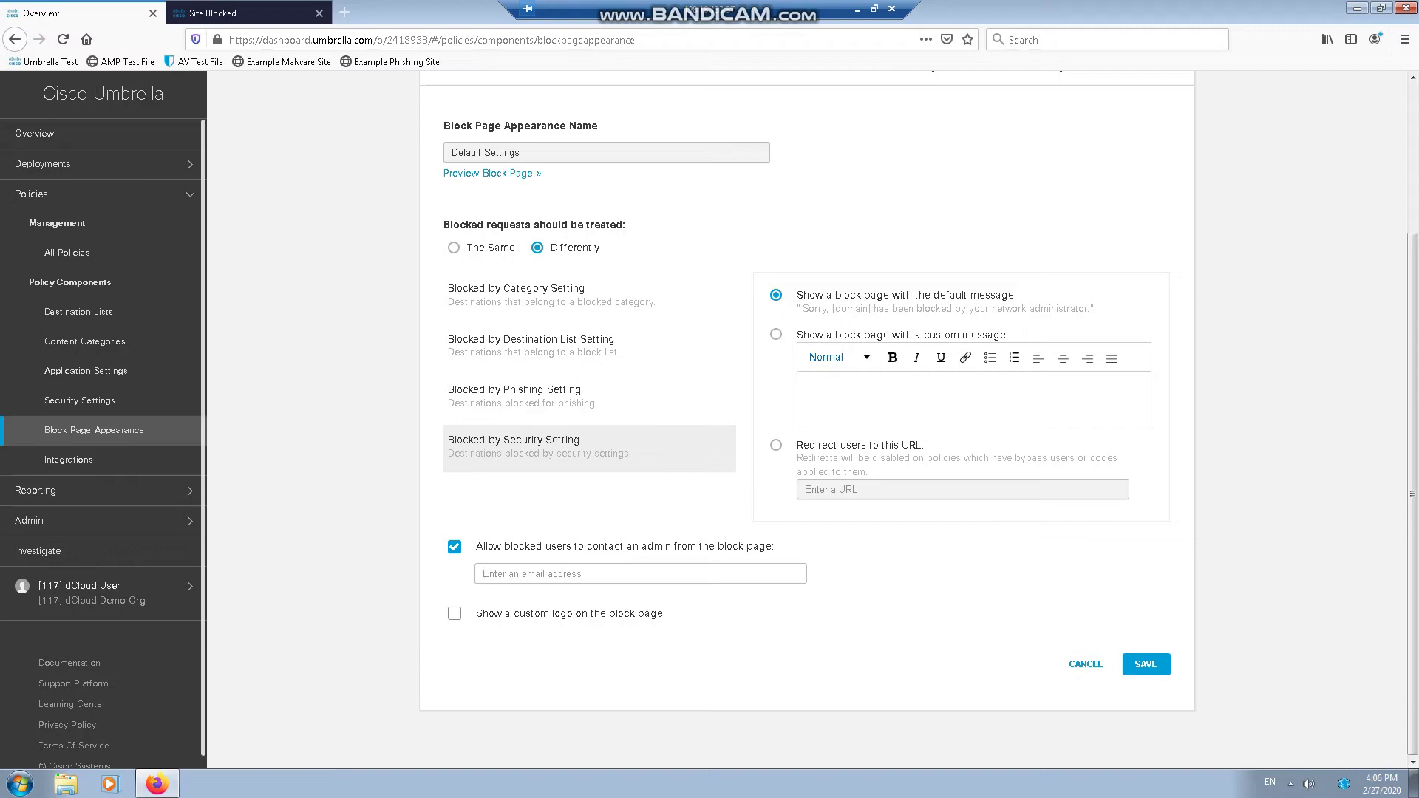
left_click(454, 613)
scroll(807, 420, "down", 3)
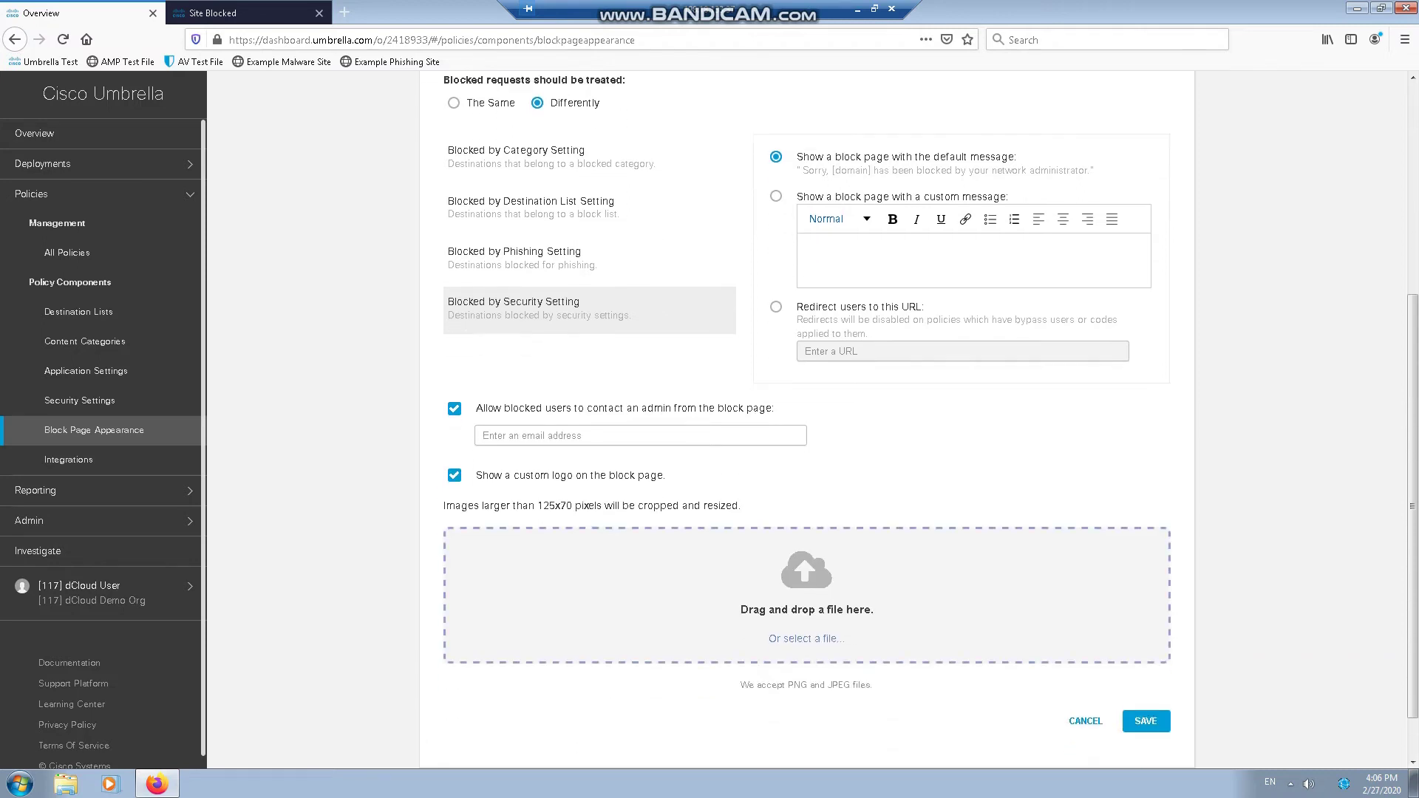
scroll(805, 421, "up", 3)
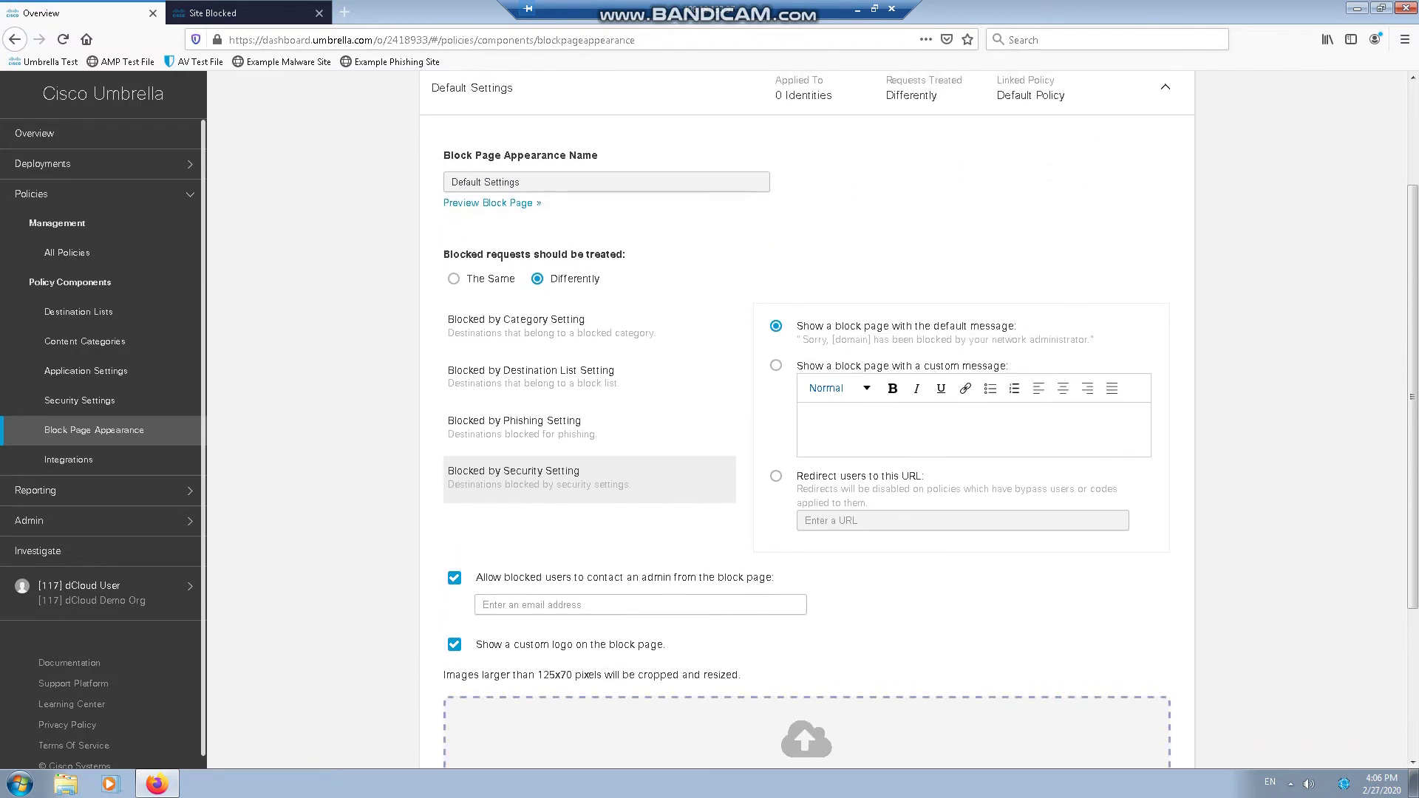
scroll(807, 420, "down", 3)
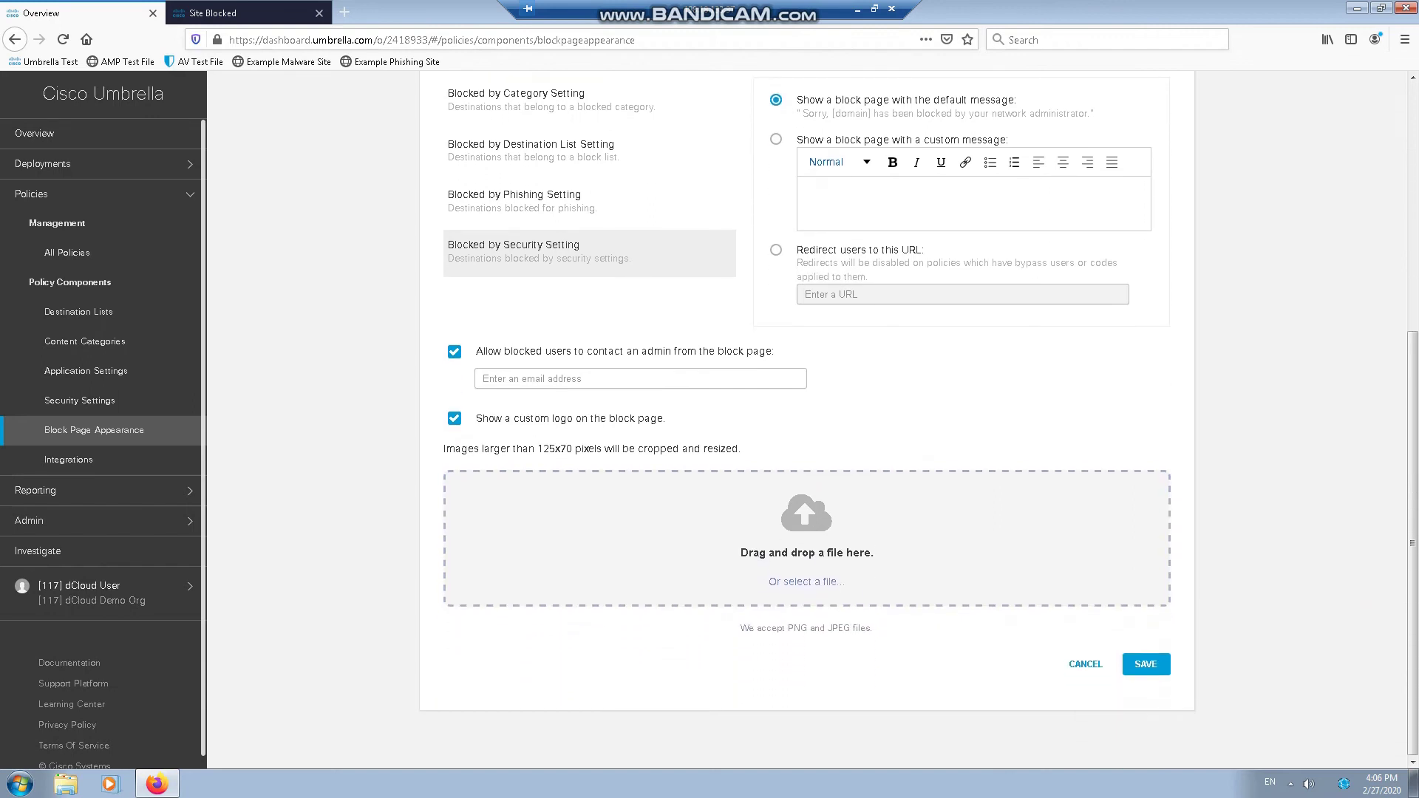
left_click(453, 419)
left_click(454, 546)
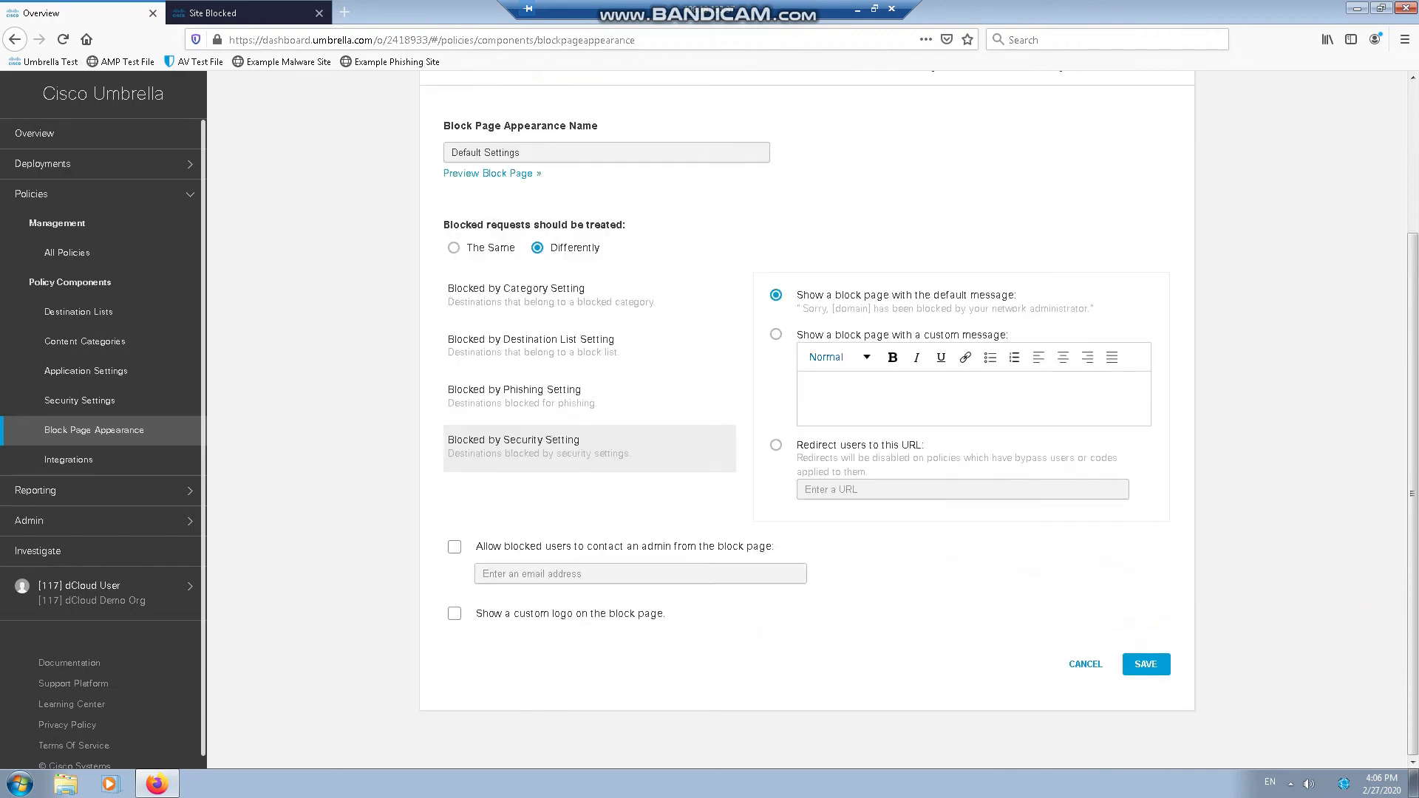
- Treat all blocked requests the same with the default block page message, and save the change to the Default Policy
left_click(454, 248)
scroll(806, 420, "up", 3)
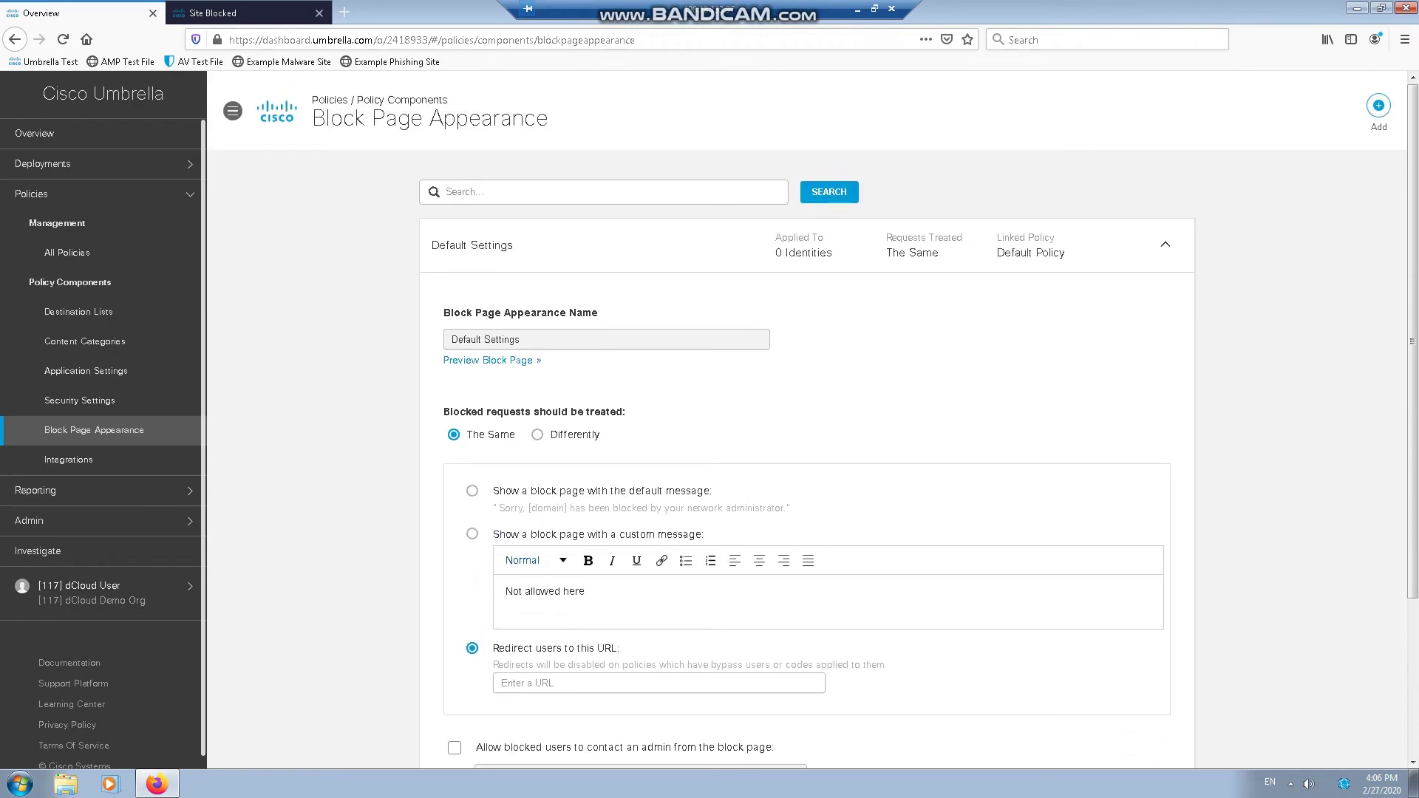
left_click(472, 490)
scroll(806, 420, "down", 3)
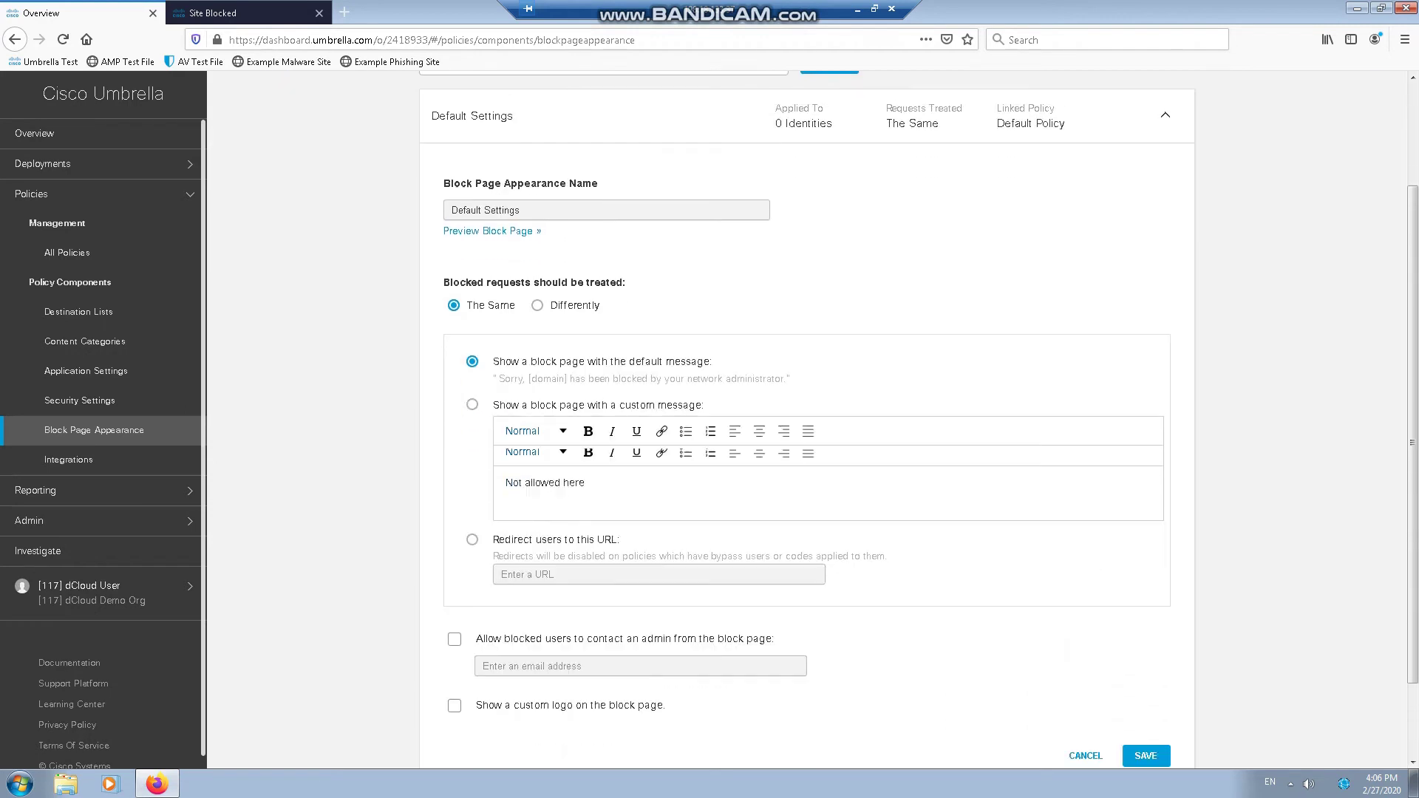
left_click(1145, 664)
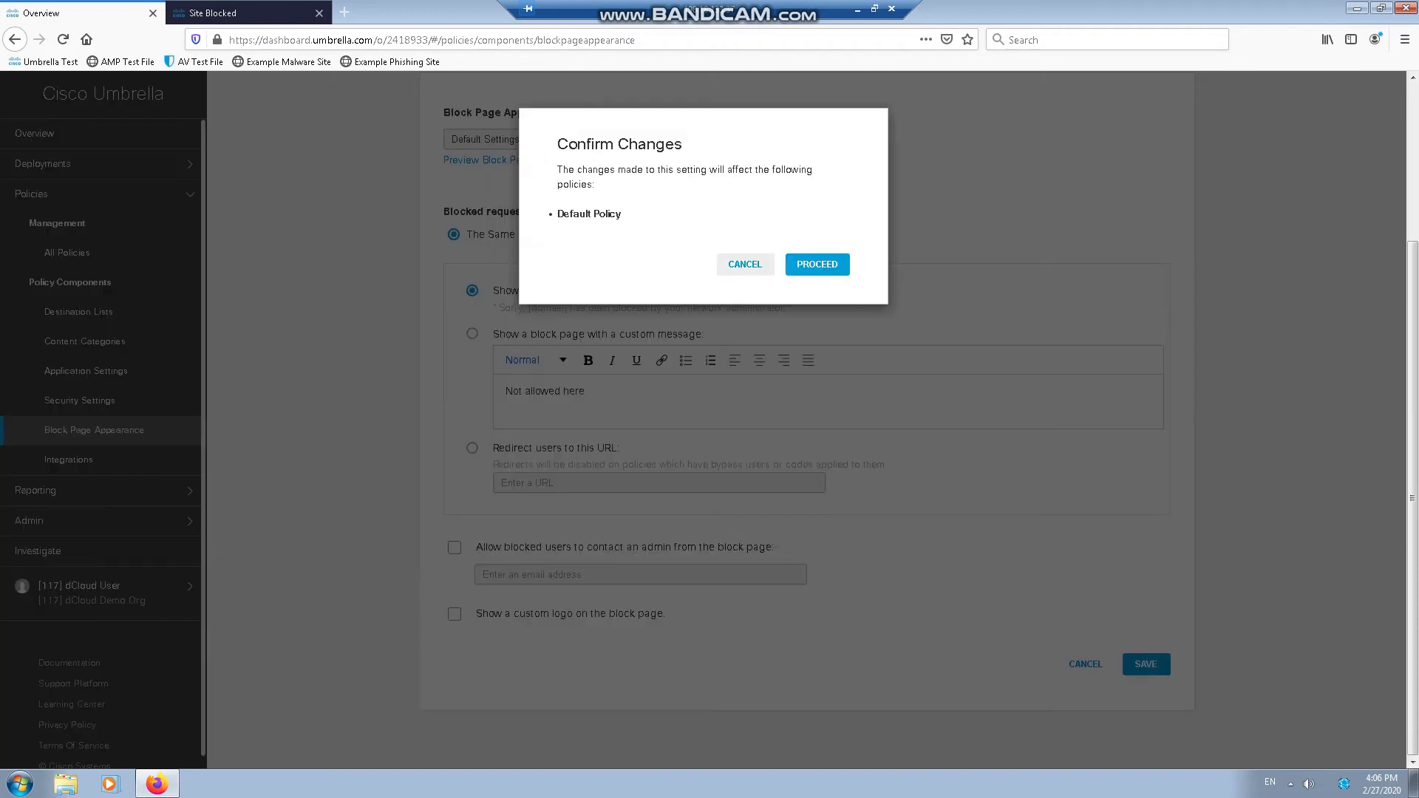
left_click(817, 264)
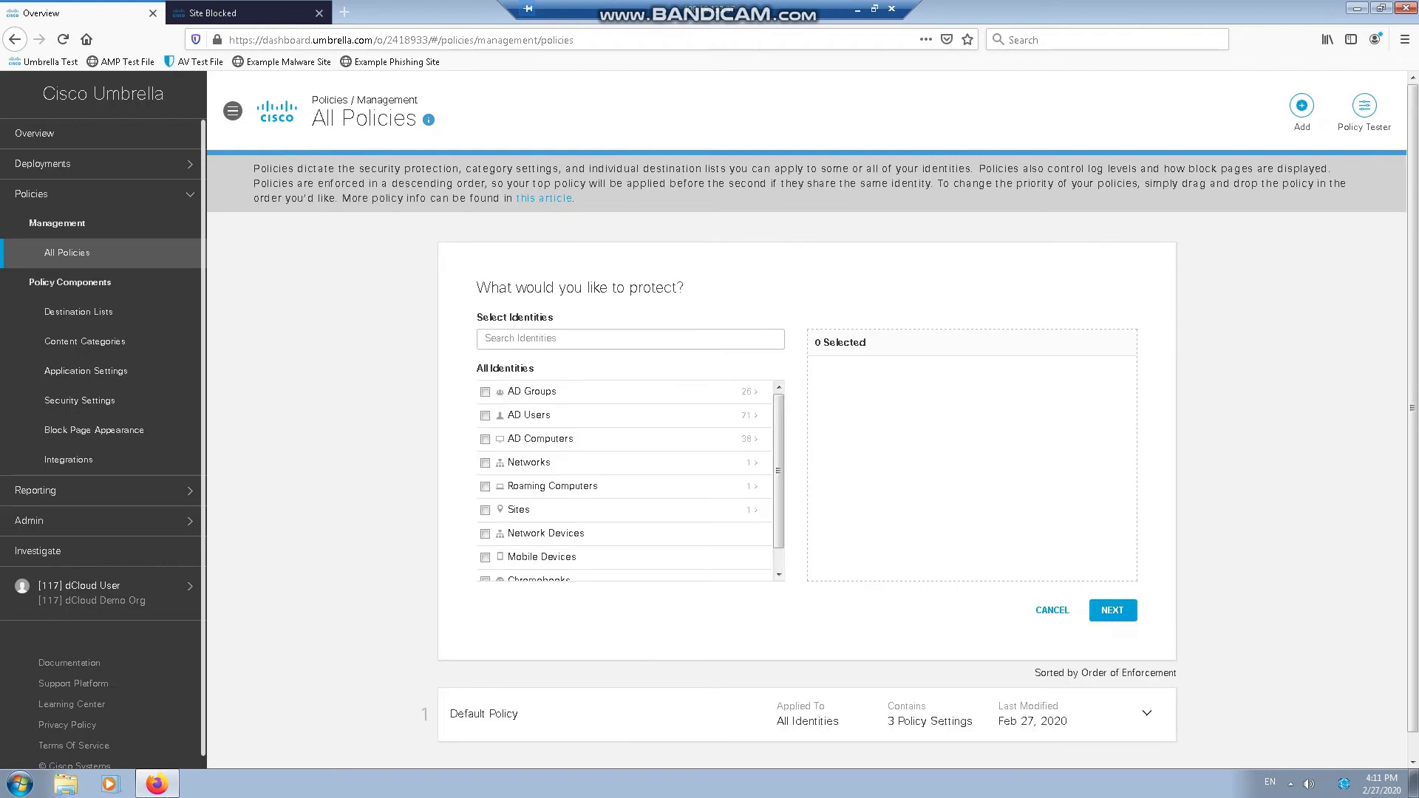
- Search the identities by the user's first name, select the matching AD user for the new policy, and continue to the policy components
type("george")
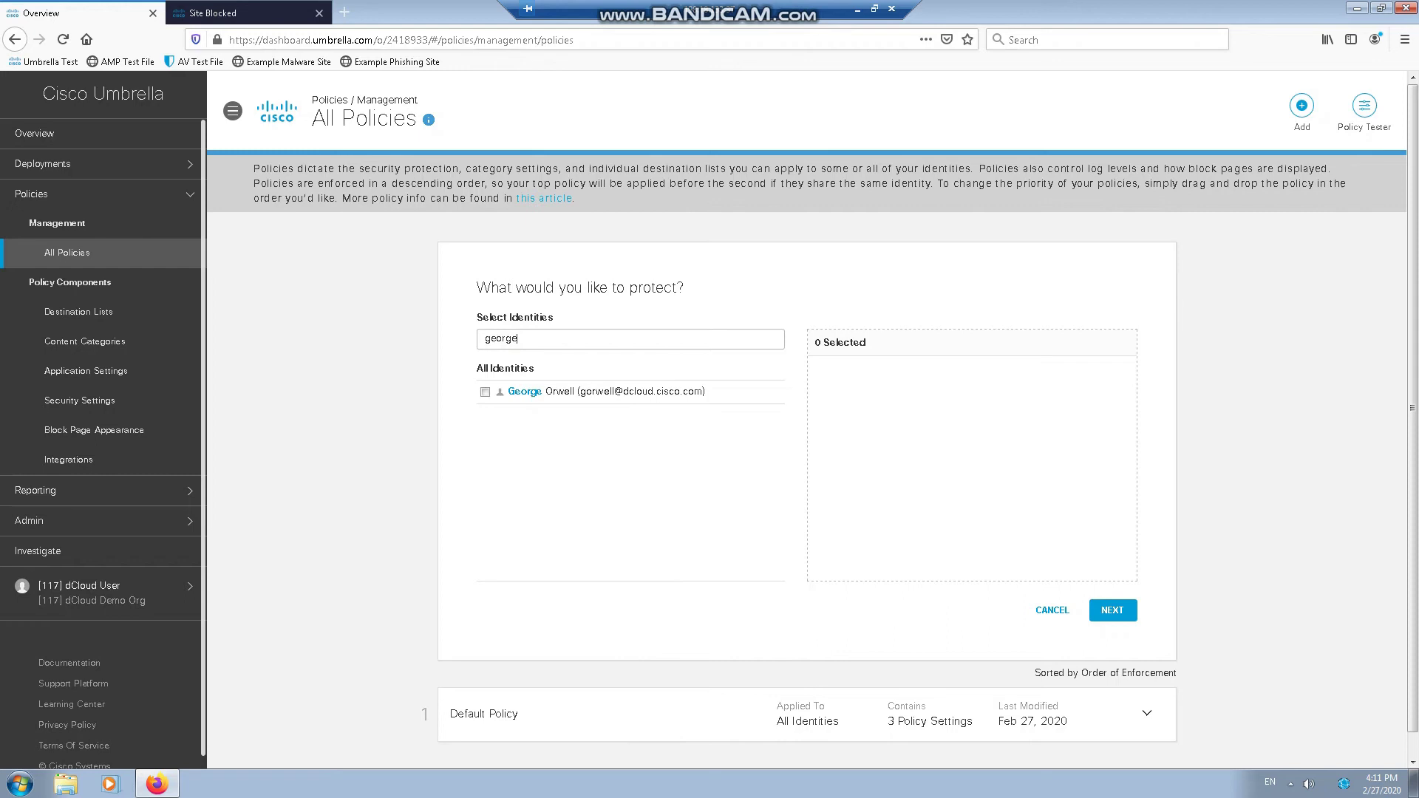
left_click(485, 392)
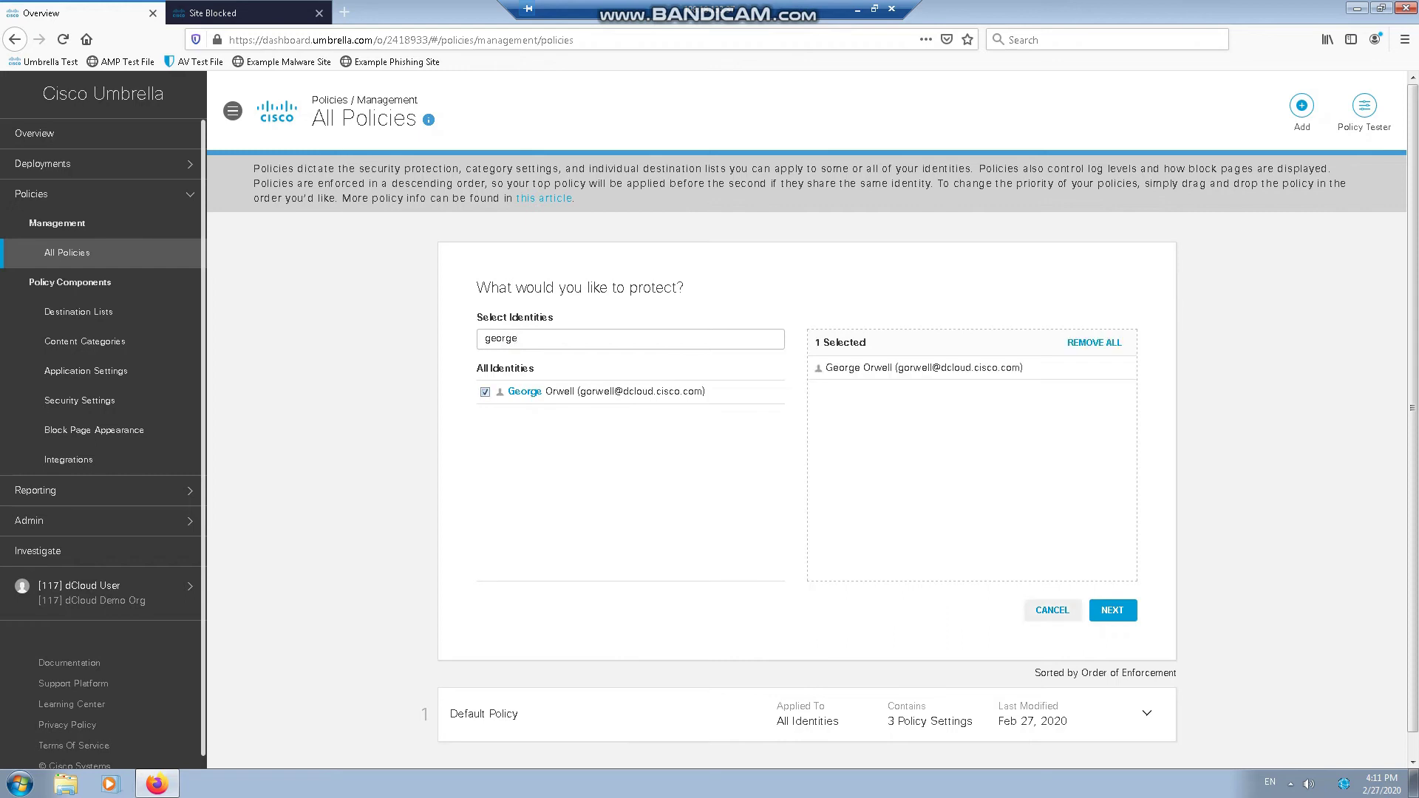
left_click(1112, 609)
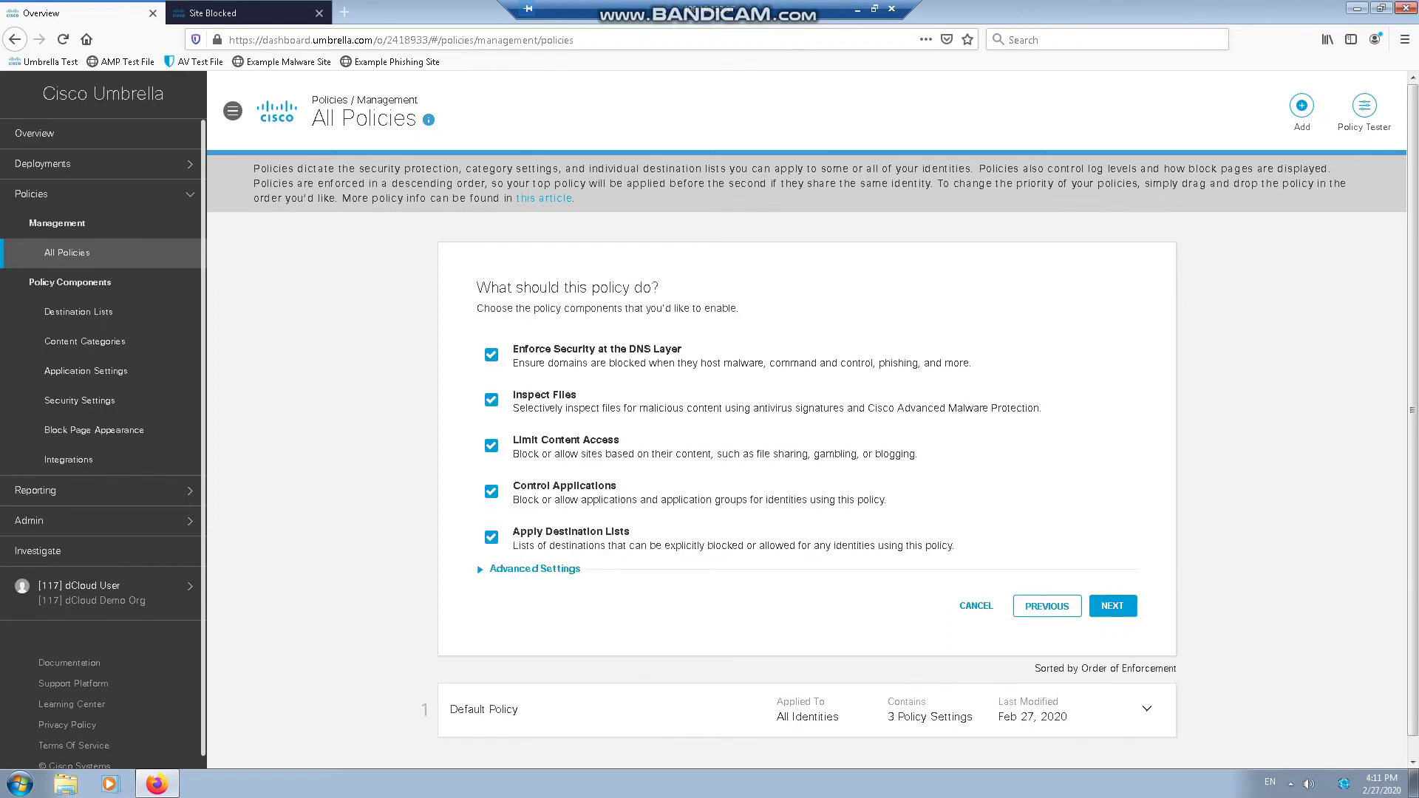
- Enable SSL Decryption and Enforce SafeSearch in the new policy's advanced settings, and continue to the security settings
left_click(534, 568)
scroll(807, 420, "down", 2)
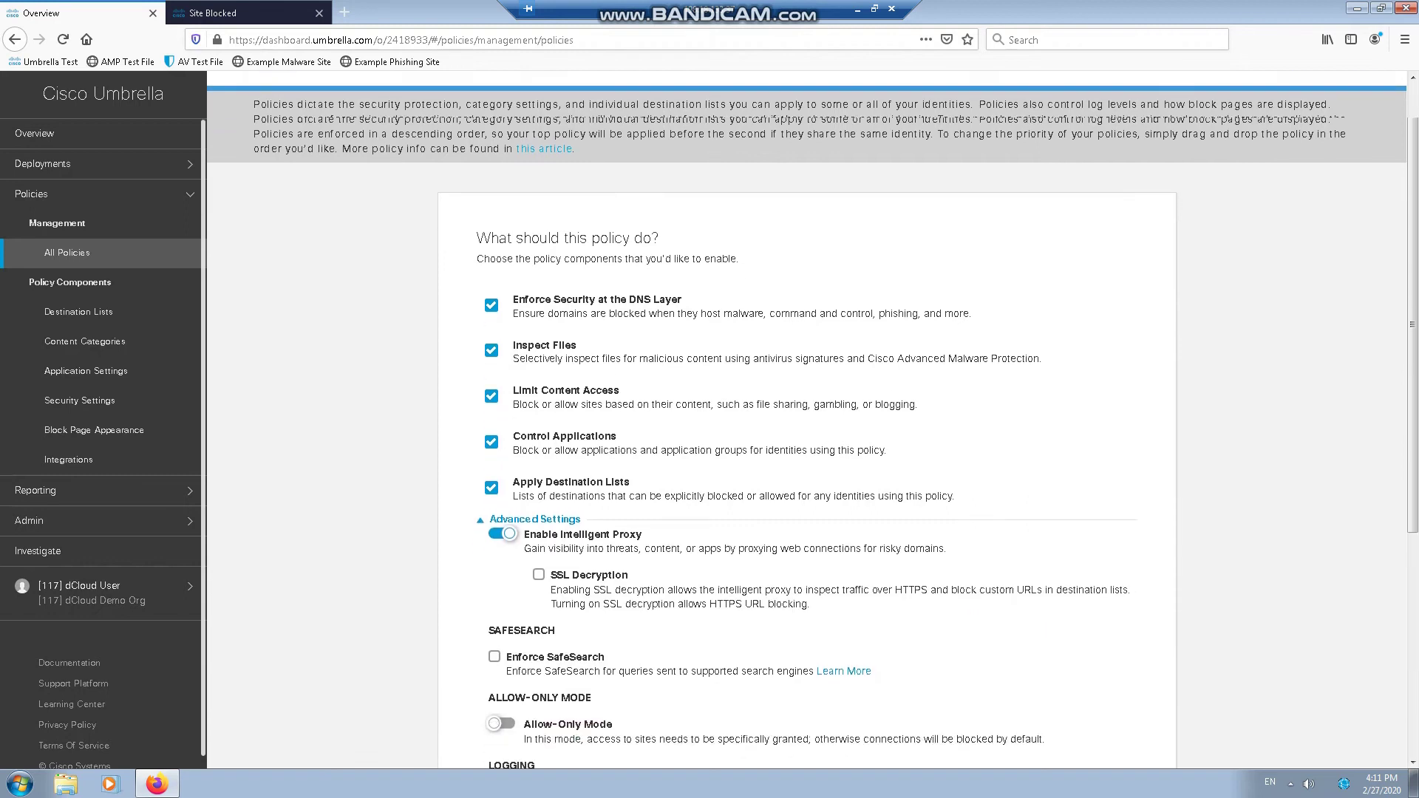
left_click(538, 473)
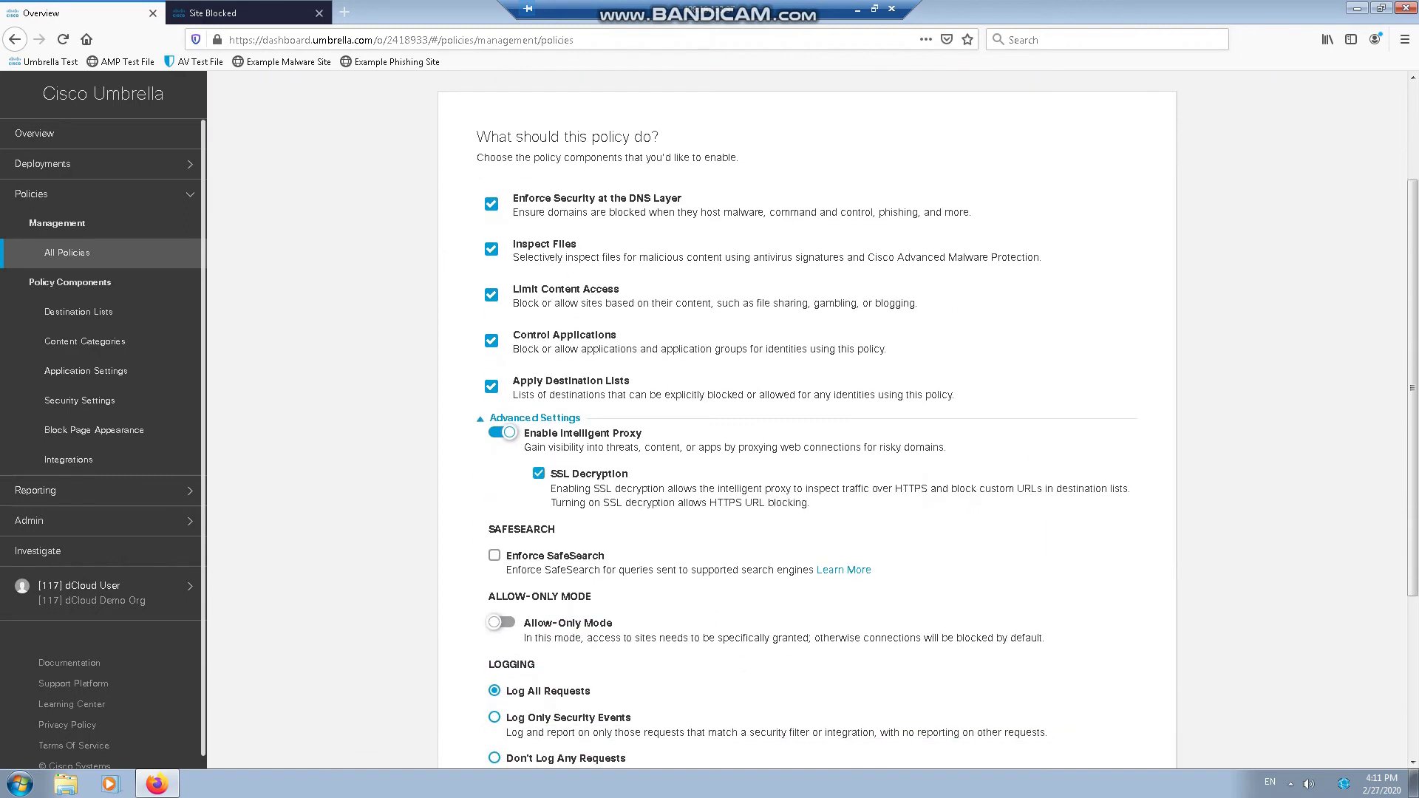
left_click(494, 555)
scroll(807, 420, "down", 2)
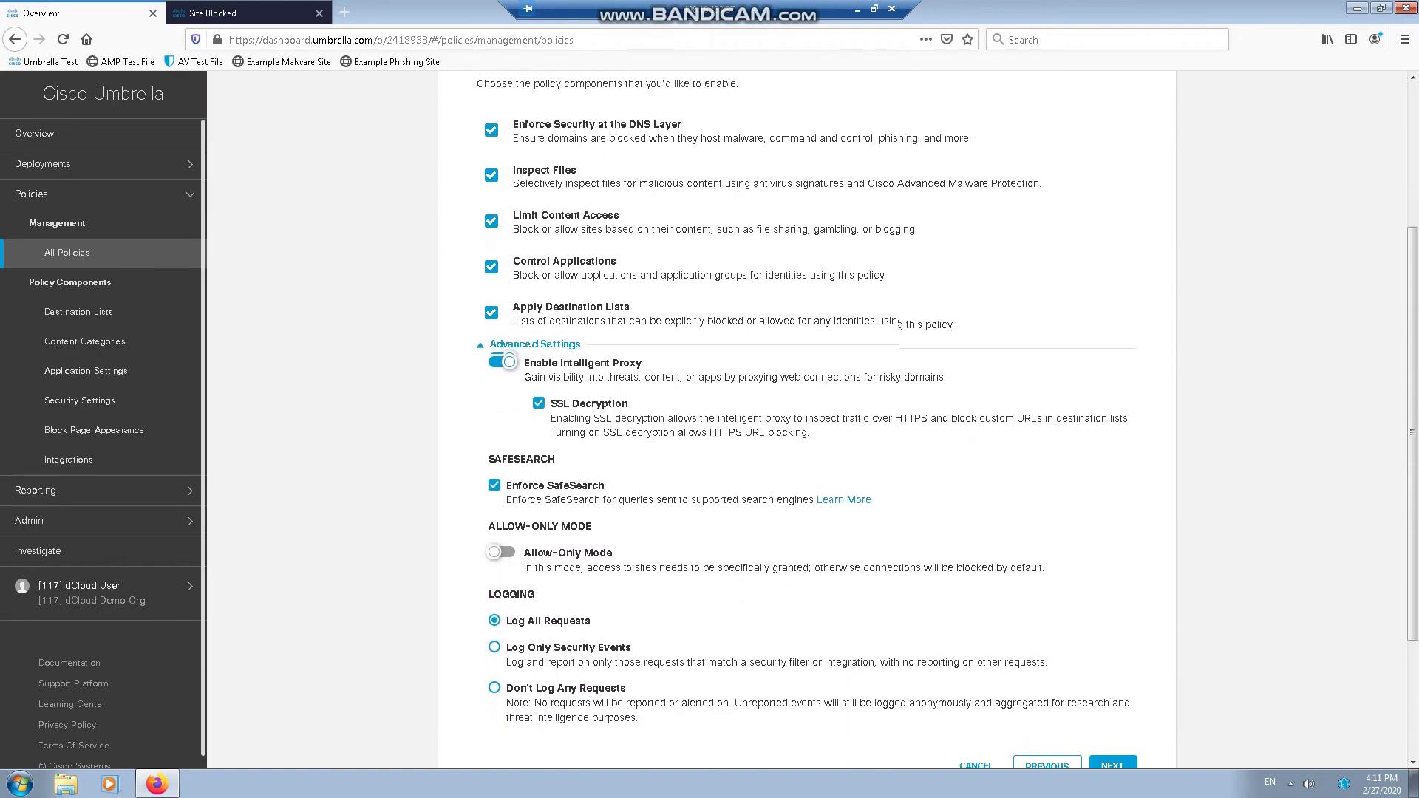
scroll(807, 443, "down", 2)
left_click(1112, 586)
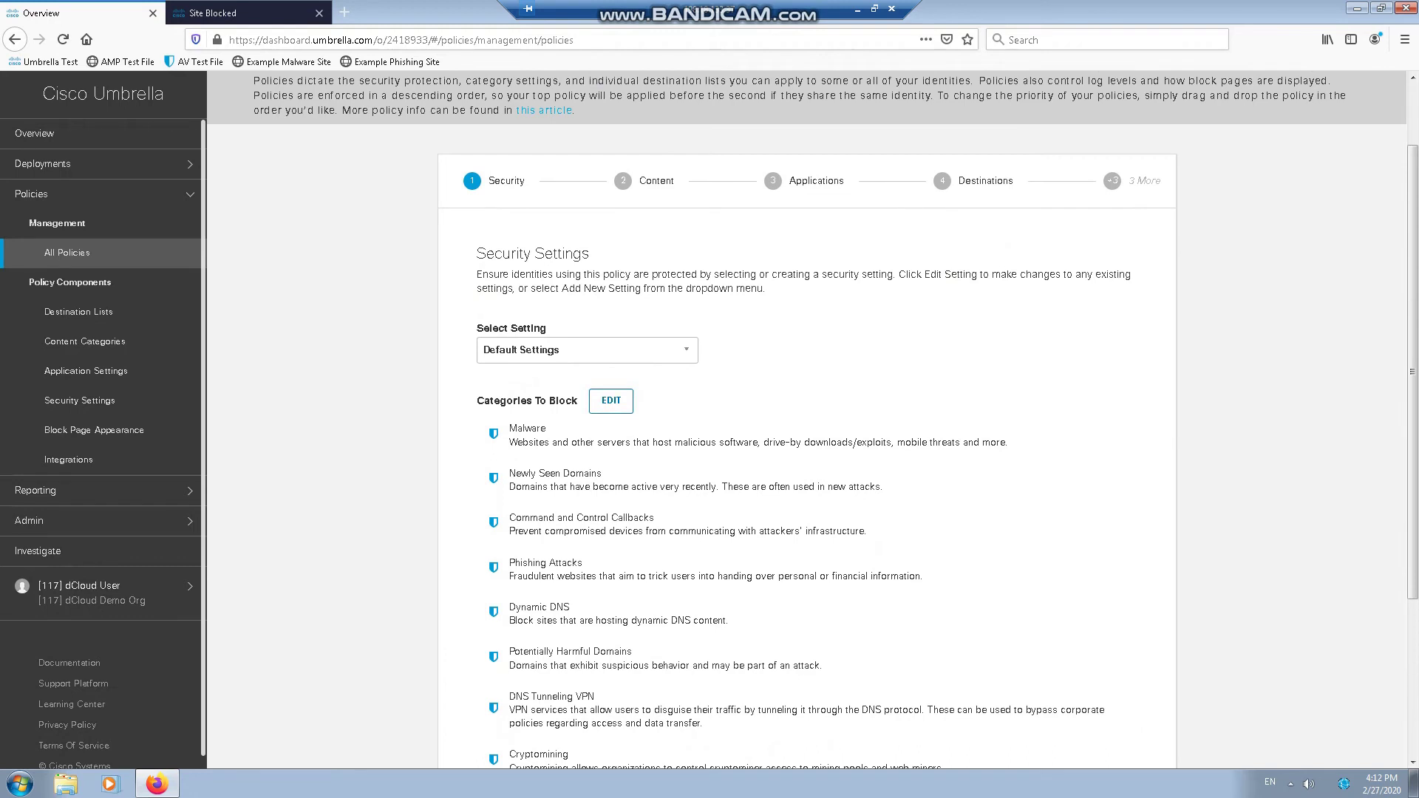
- Review the categories to block in the Default Settings security setting and save it with every category selected
scroll(806, 420, "down", 3)
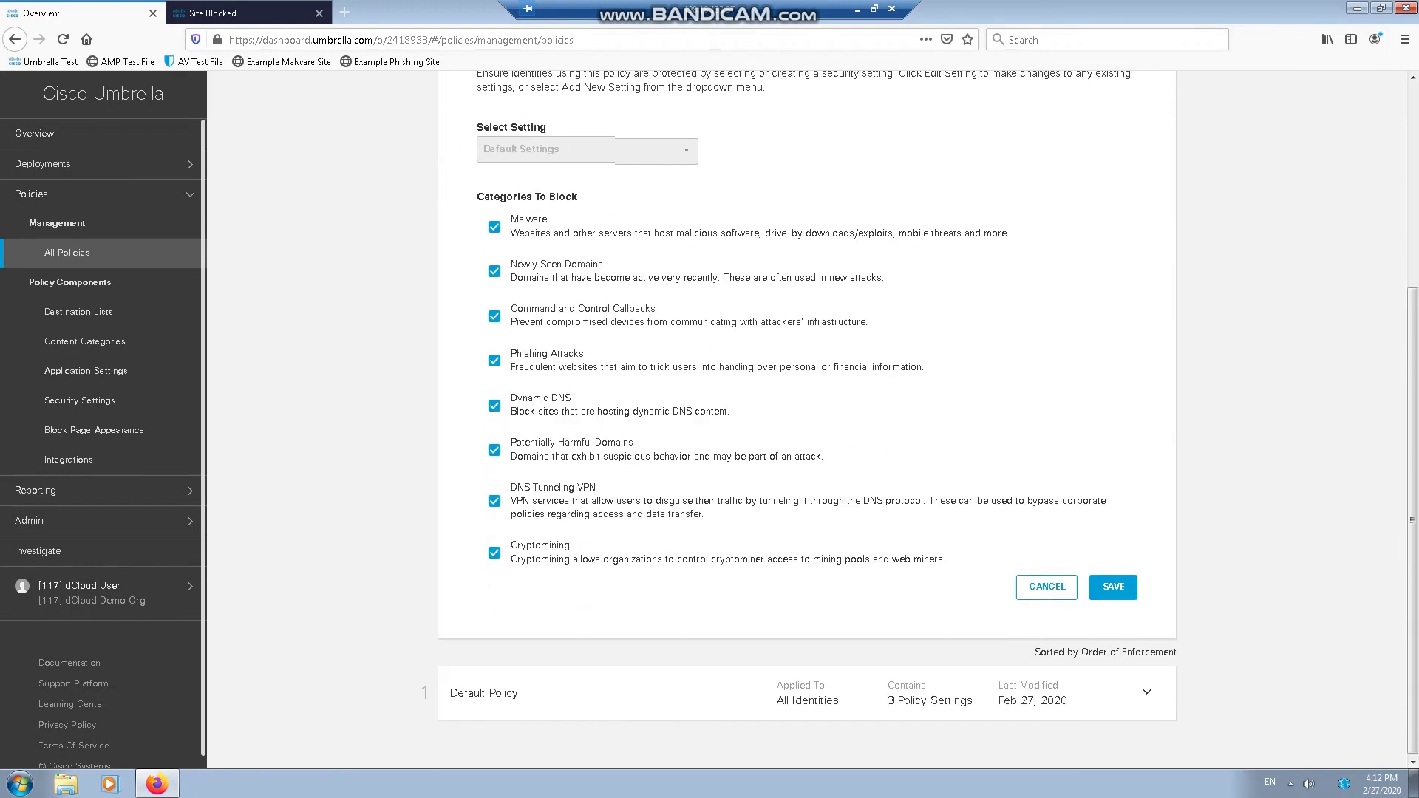
scroll(806, 420, "up", 2)
scroll(806, 419, "up", 3)
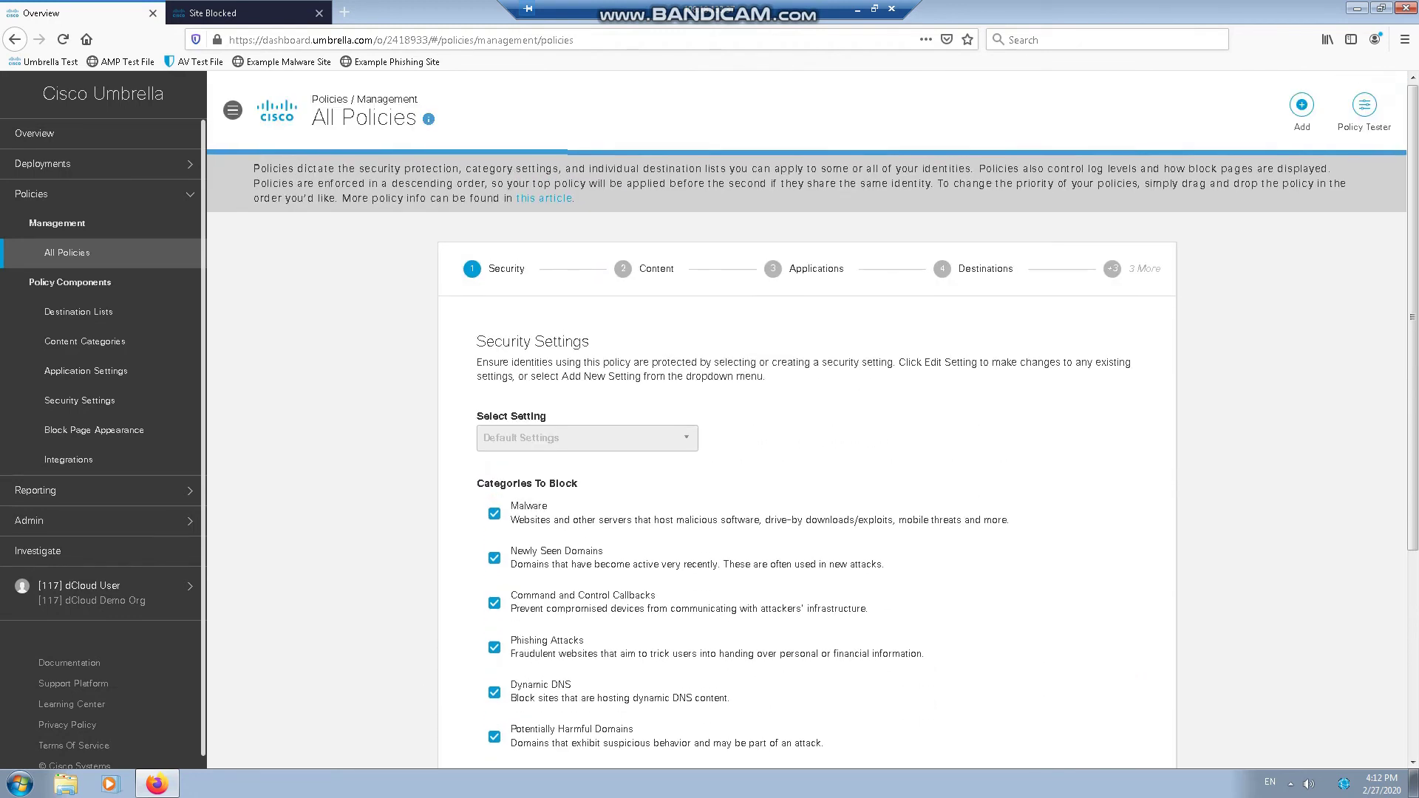
scroll(806, 420, "down", 4)
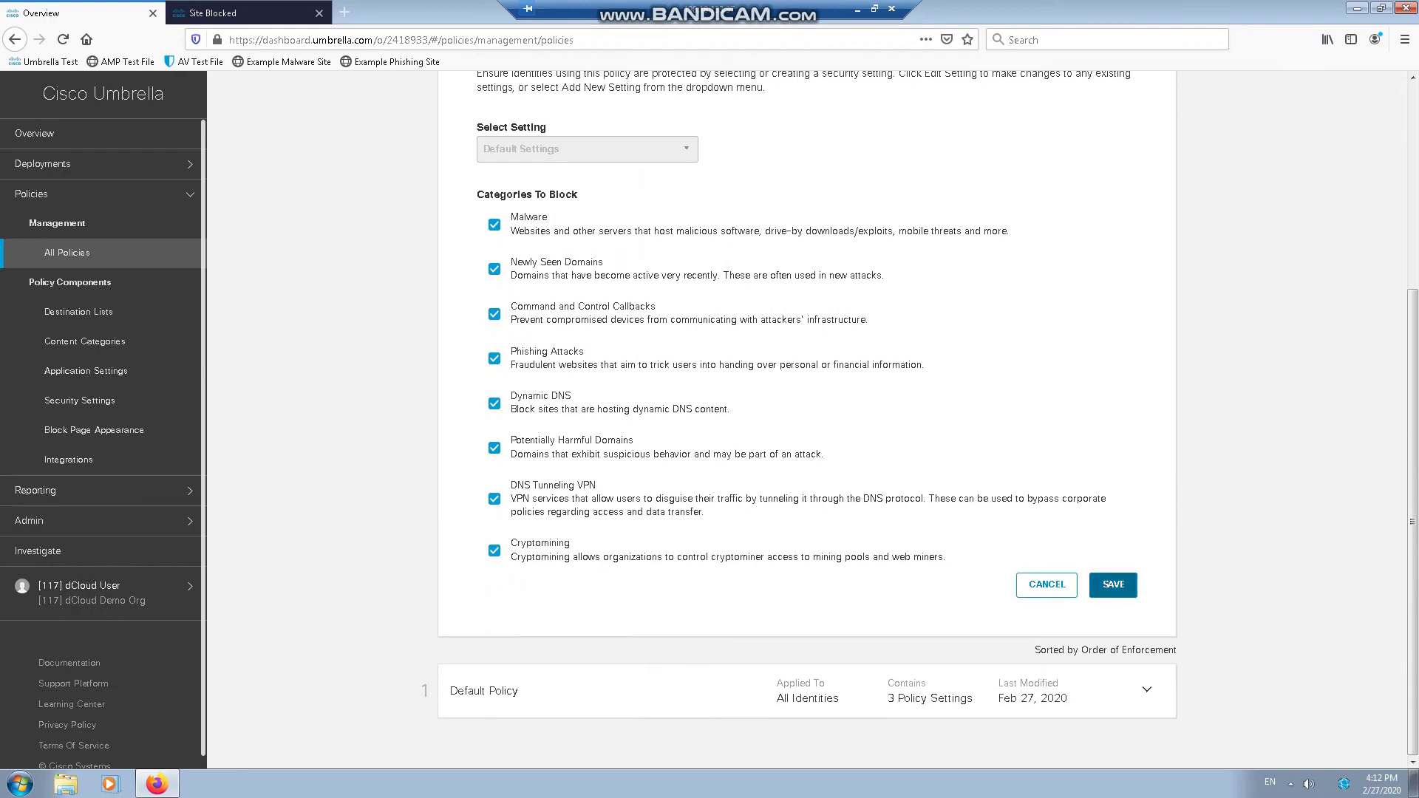
left_click(1112, 584)
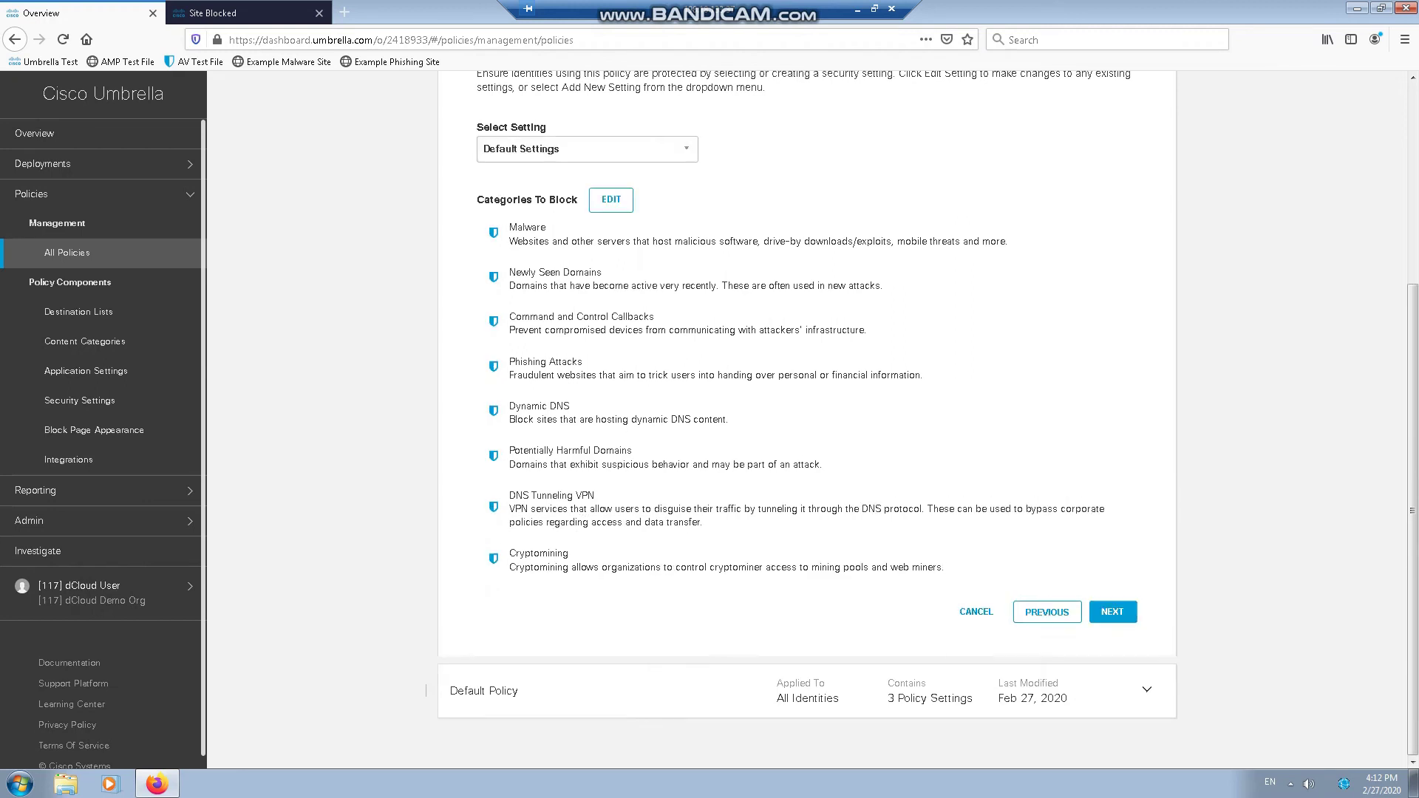
left_click(611, 200)
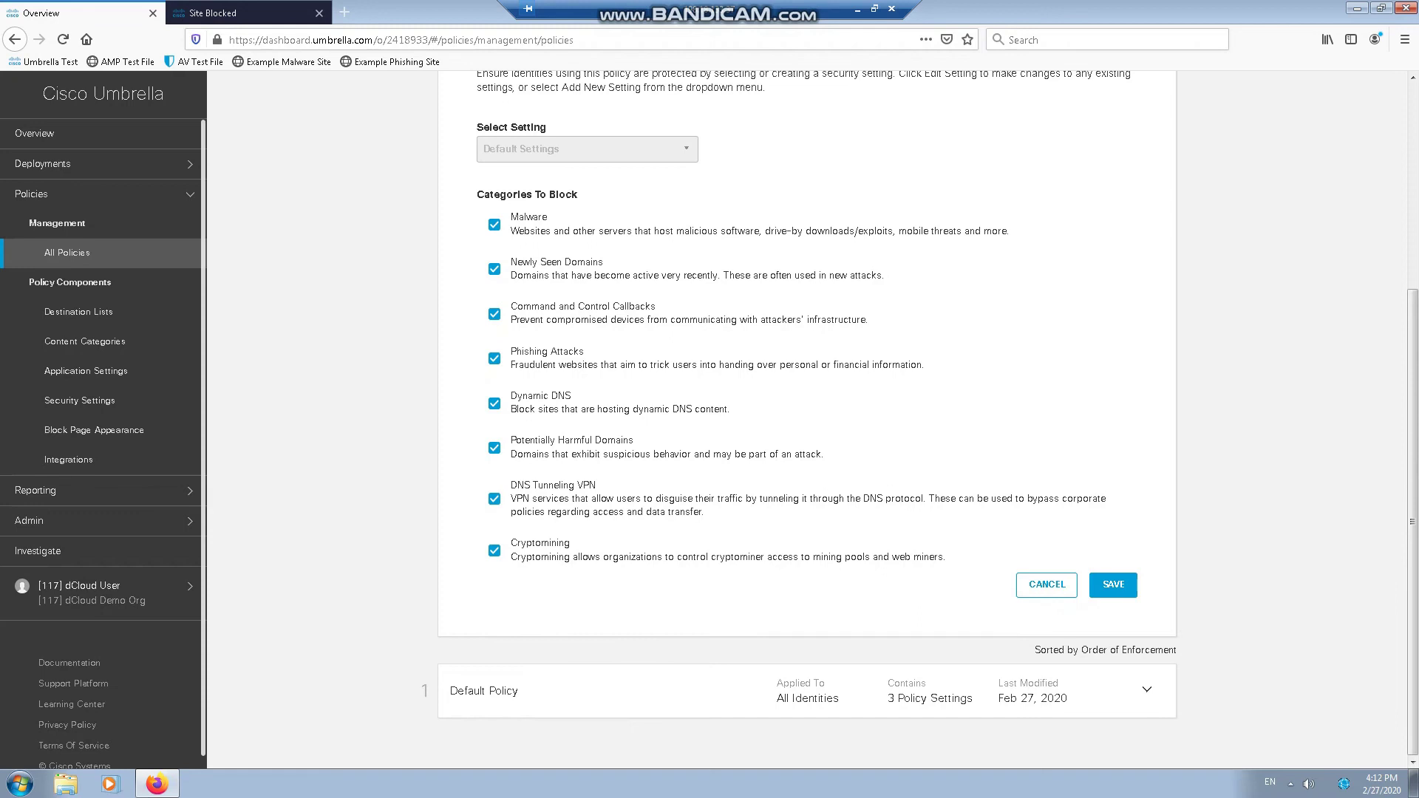
left_click(1113, 585)
- Continue to the content settings, limit content access to Moderate, and proceed to the application settings
left_click(1112, 587)
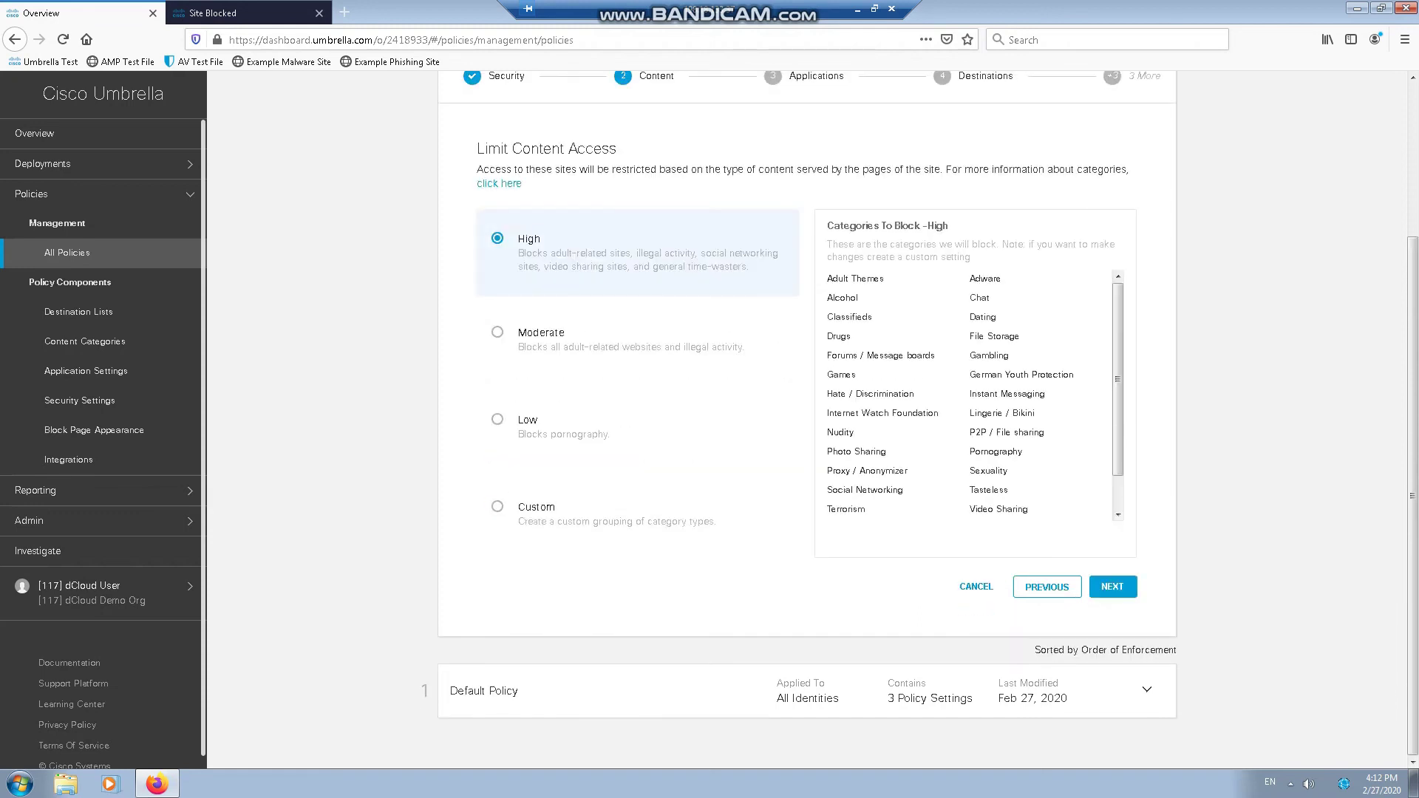
left_click(498, 332)
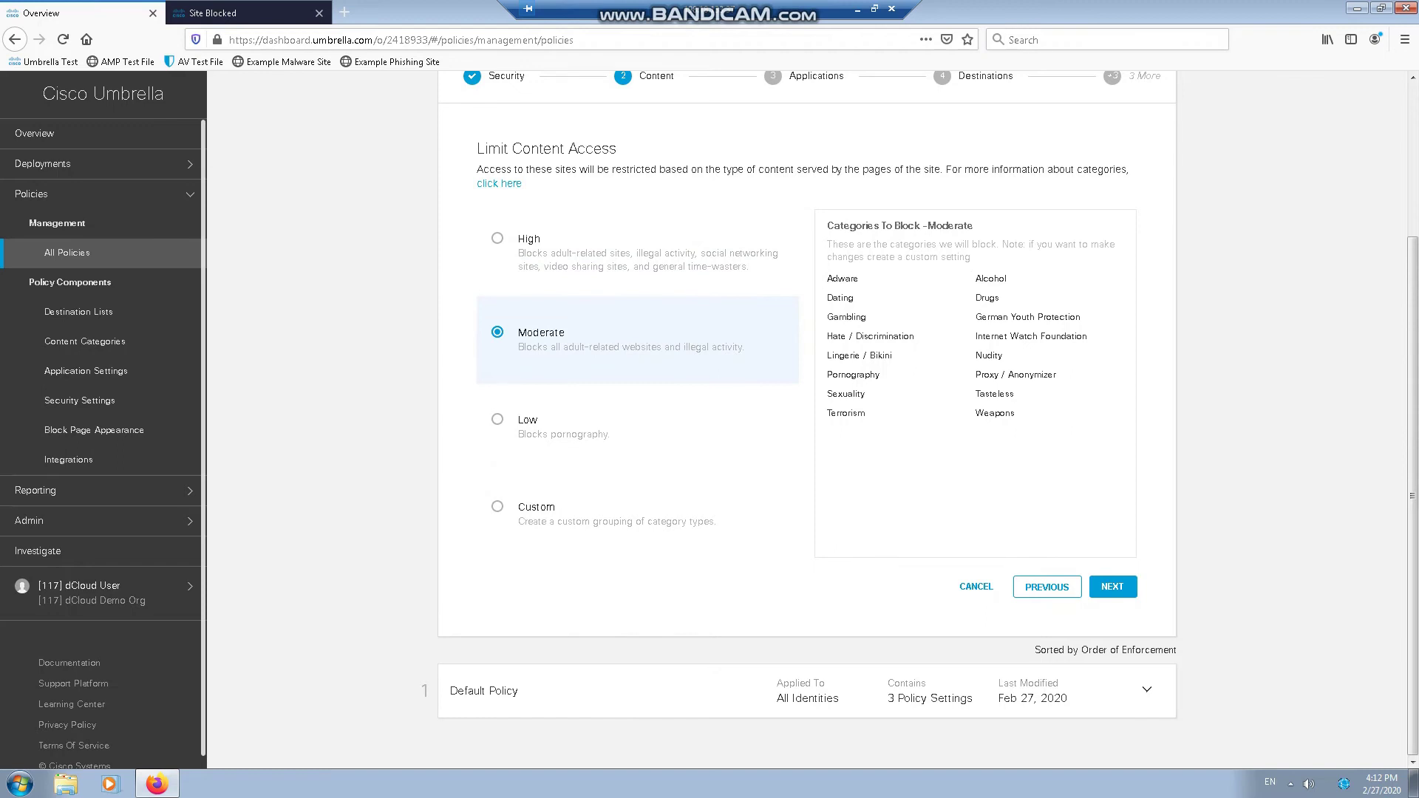
left_click(1112, 586)
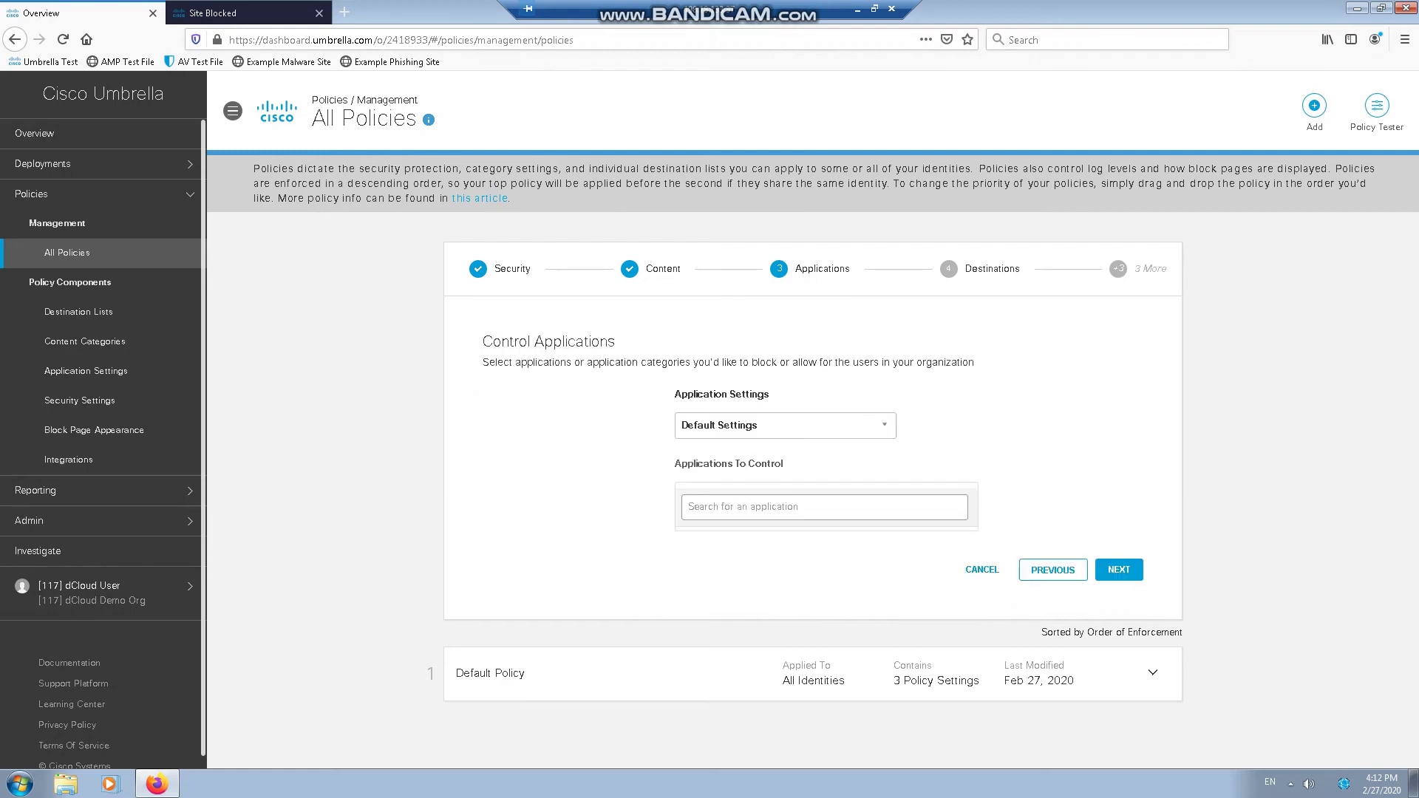
- Keep Default Settings for application control, inspect the applications under Anonymizer, and continue to the destination lists
left_click(784, 425)
key("Escape")
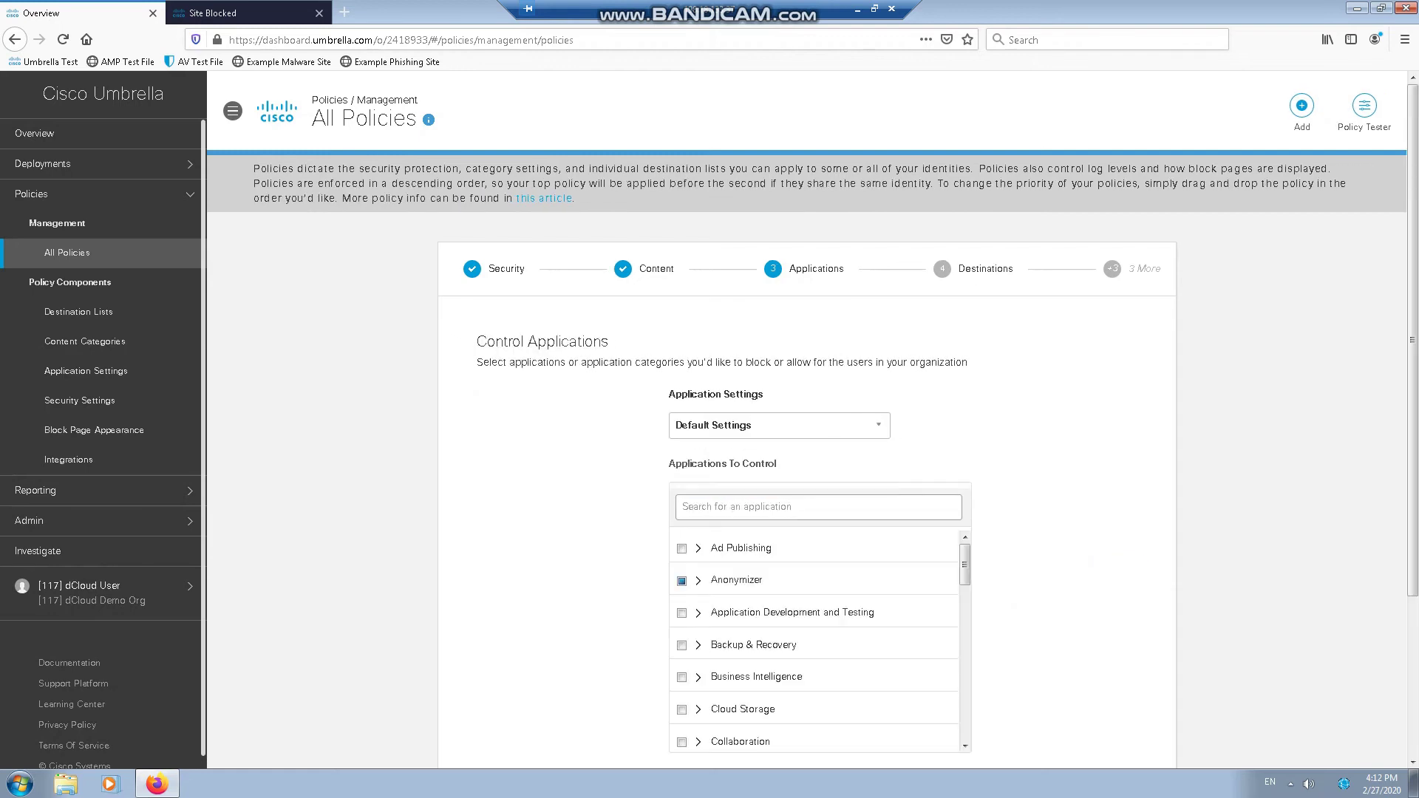
left_click(698, 580)
scroll(814, 641, "down", 3)
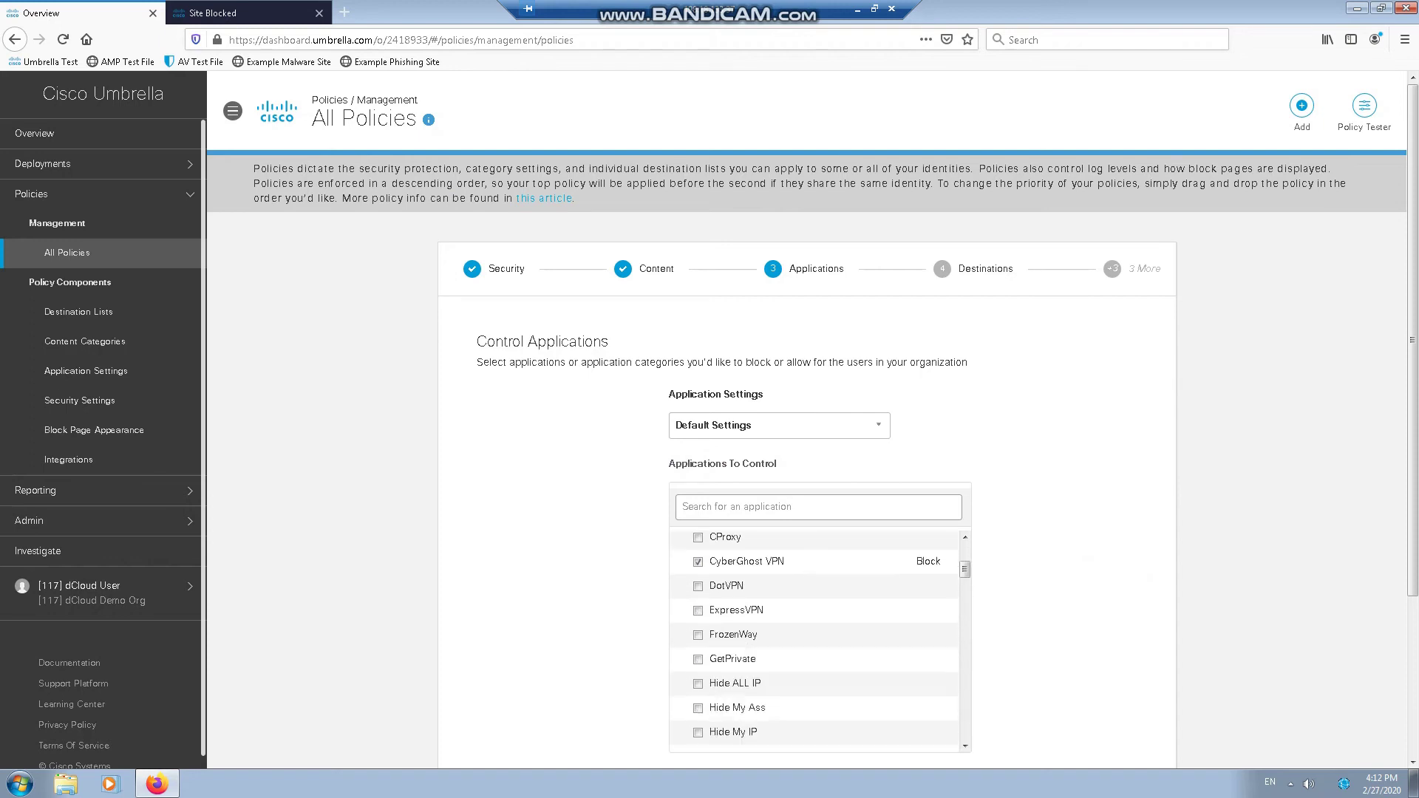
scroll(806, 420, "down", 3)
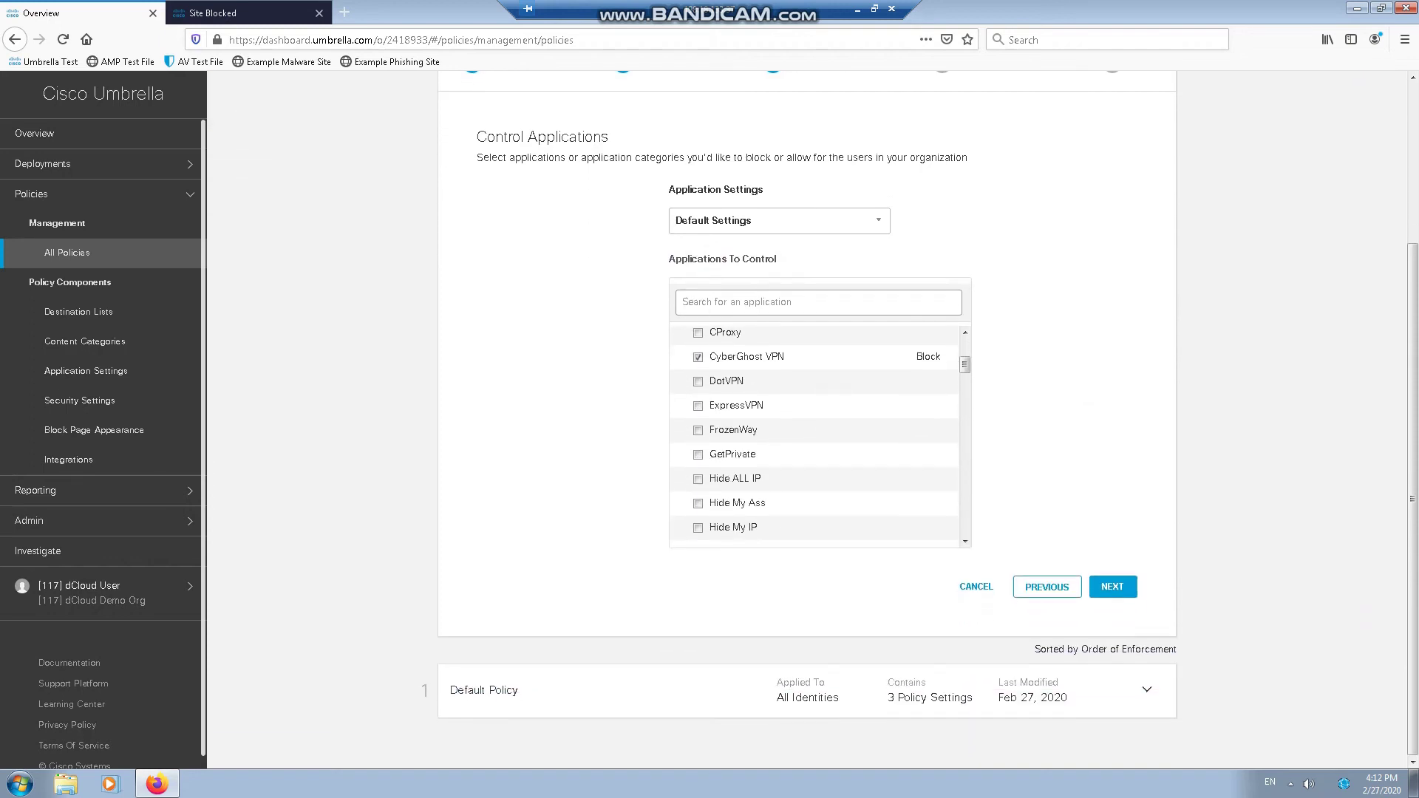
left_click(1112, 587)
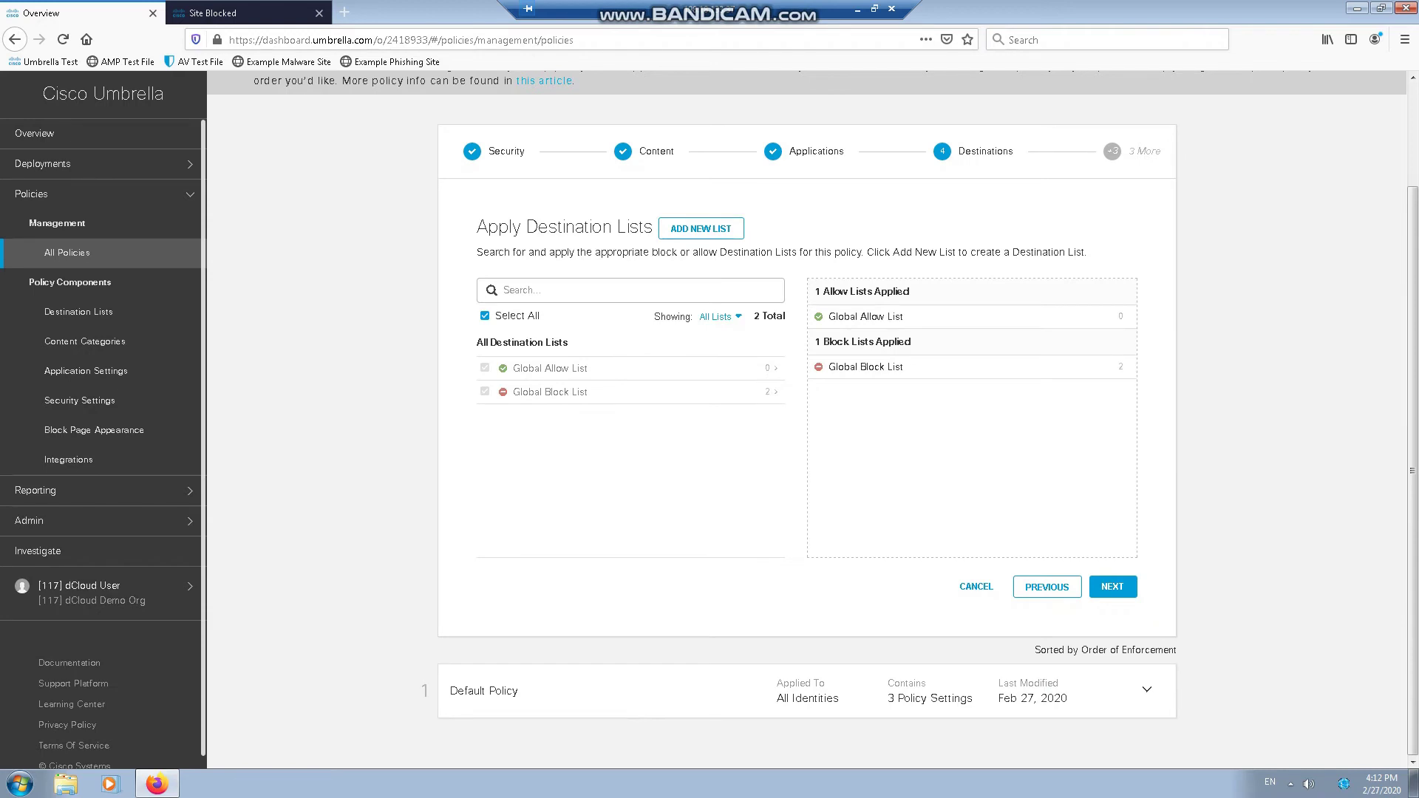
- Accept the applied global destination lists, File Inspection and Umbrella's default block page appearance, and proceed to the policy summary
left_click(1112, 586)
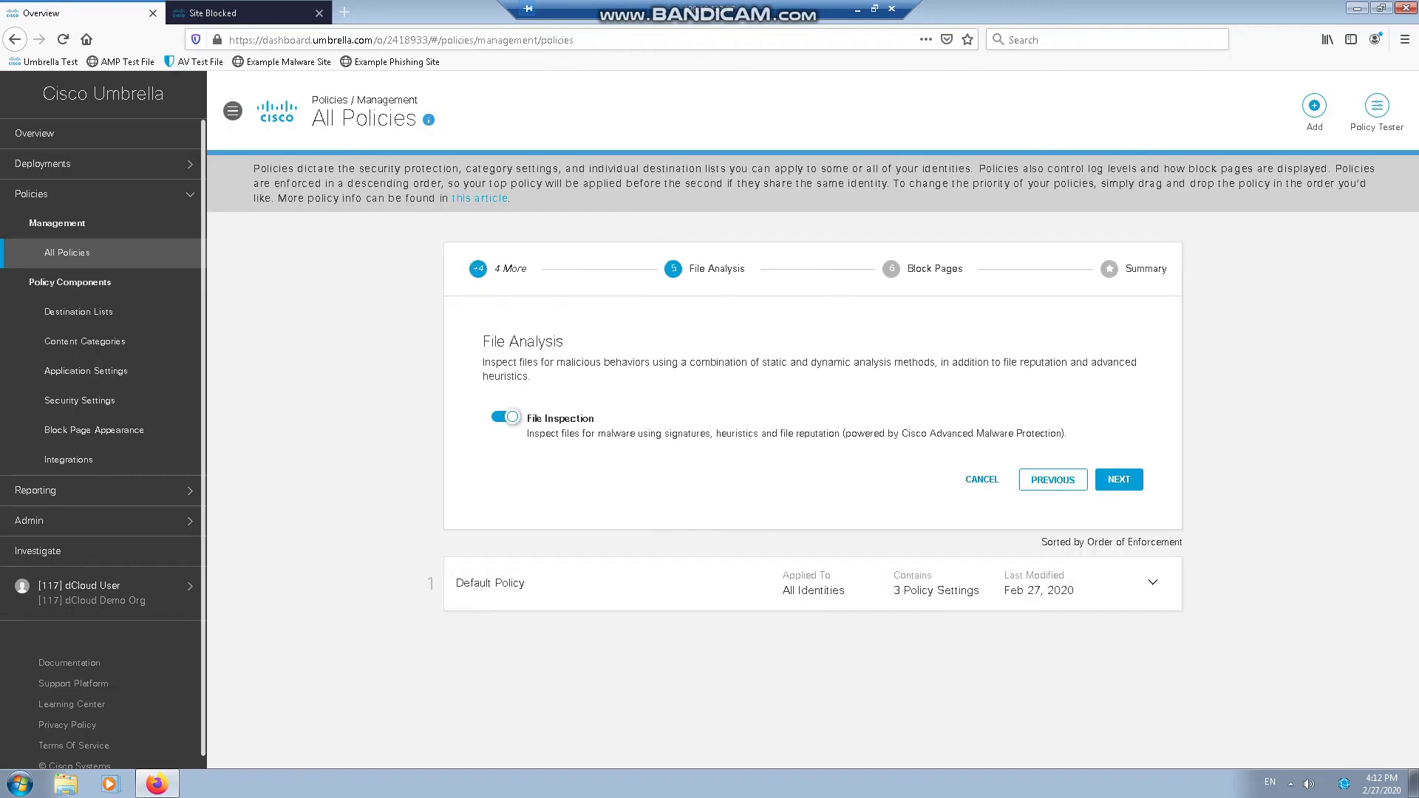
left_click(1118, 479)
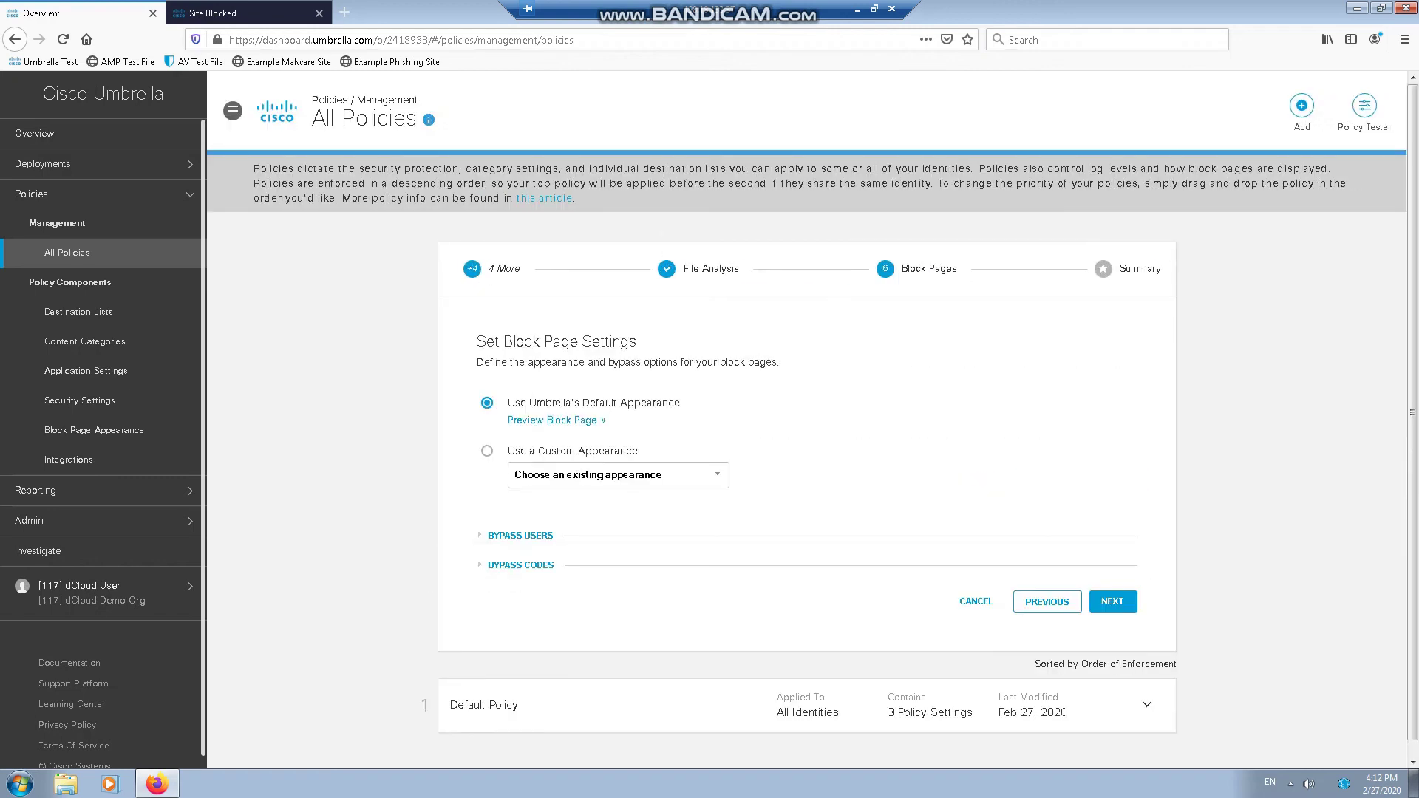
left_click(1112, 601)
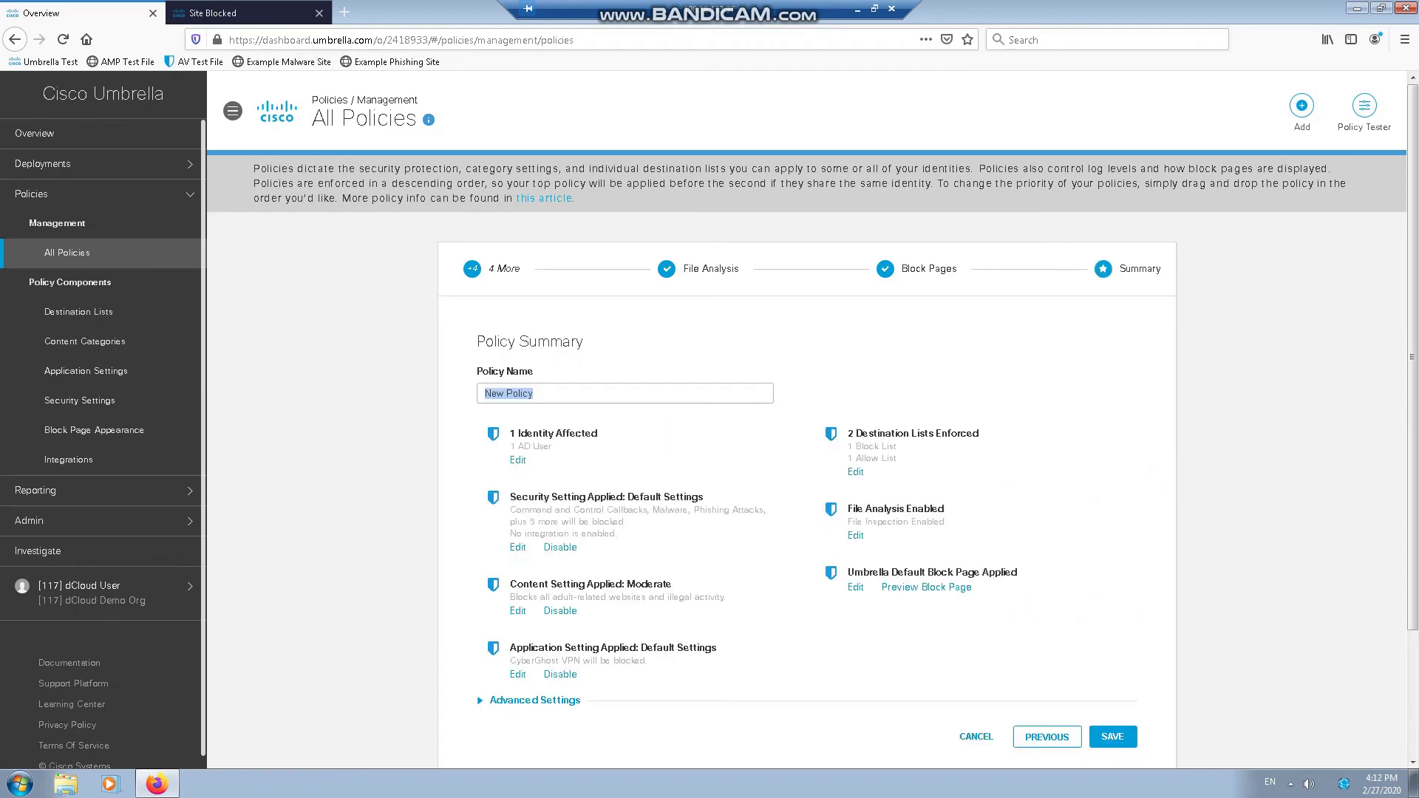
- Save the policy as Secure-as-test with Intelligent Proxy, SSL Decryption, Enforce SafeSearch and Log All Requests set in its advanced settings
type("Secure-as-test")
left_click(534, 700)
scroll(807, 420, "down", 8)
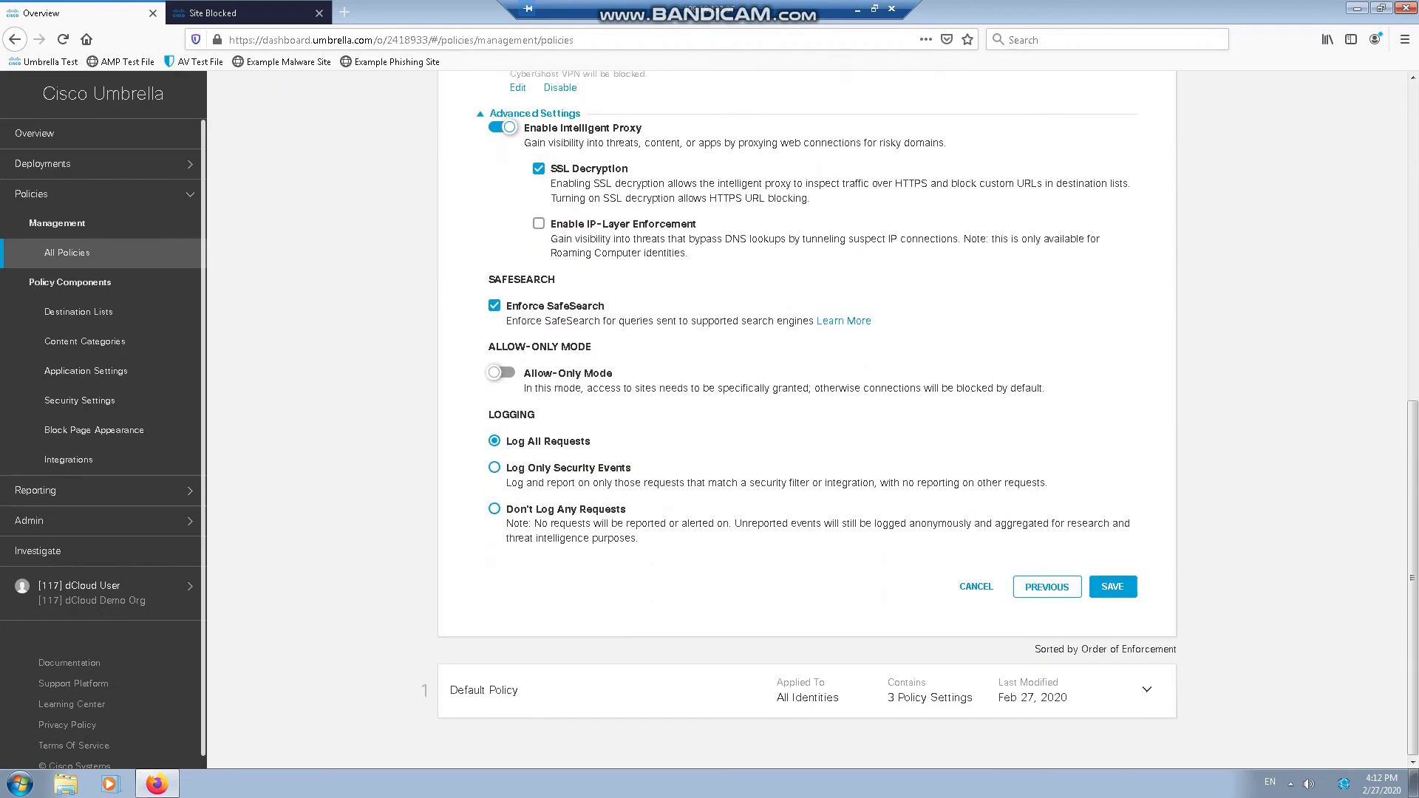
left_click(1113, 586)
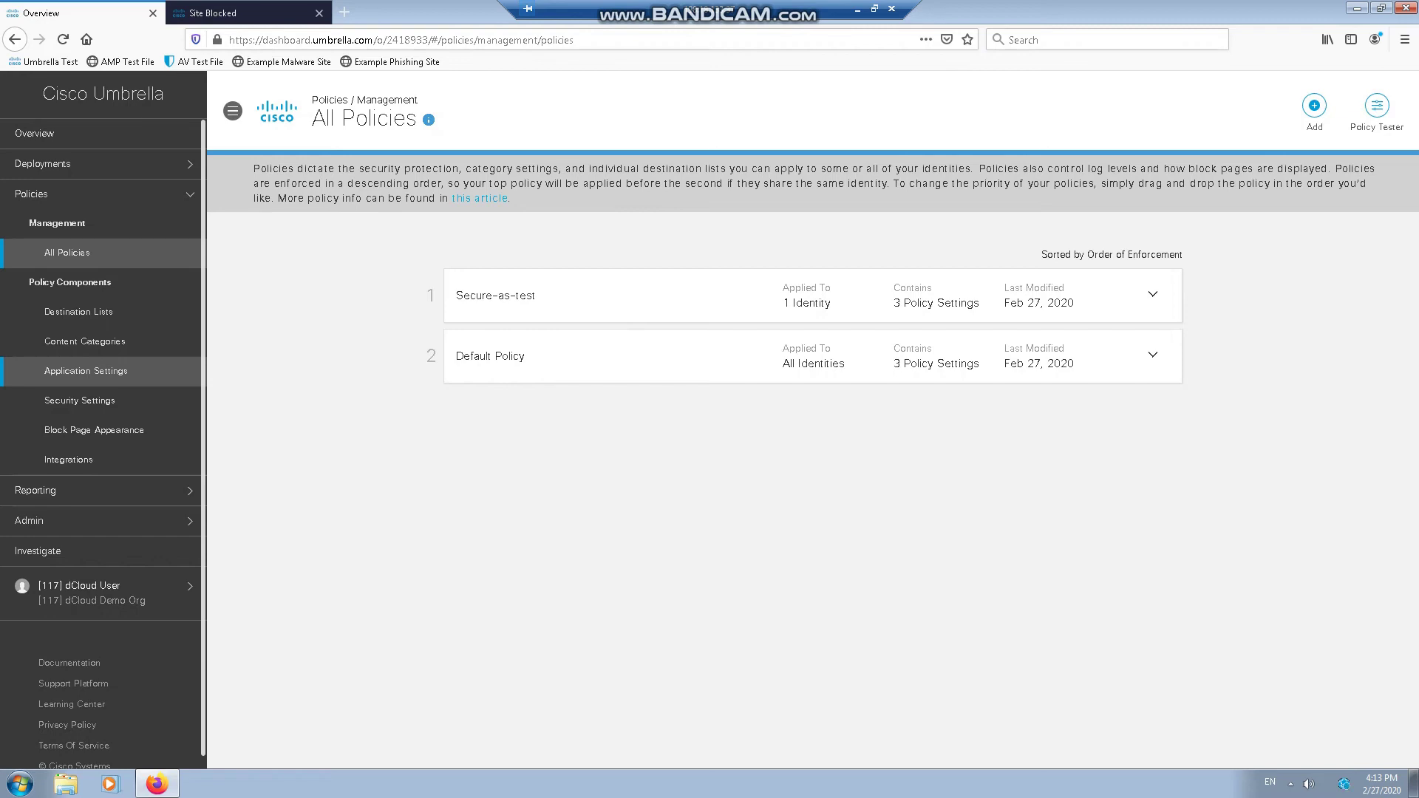
- Add the domain 888.com to the Global Allow List in the destination lists and save the list
left_click(78, 311)
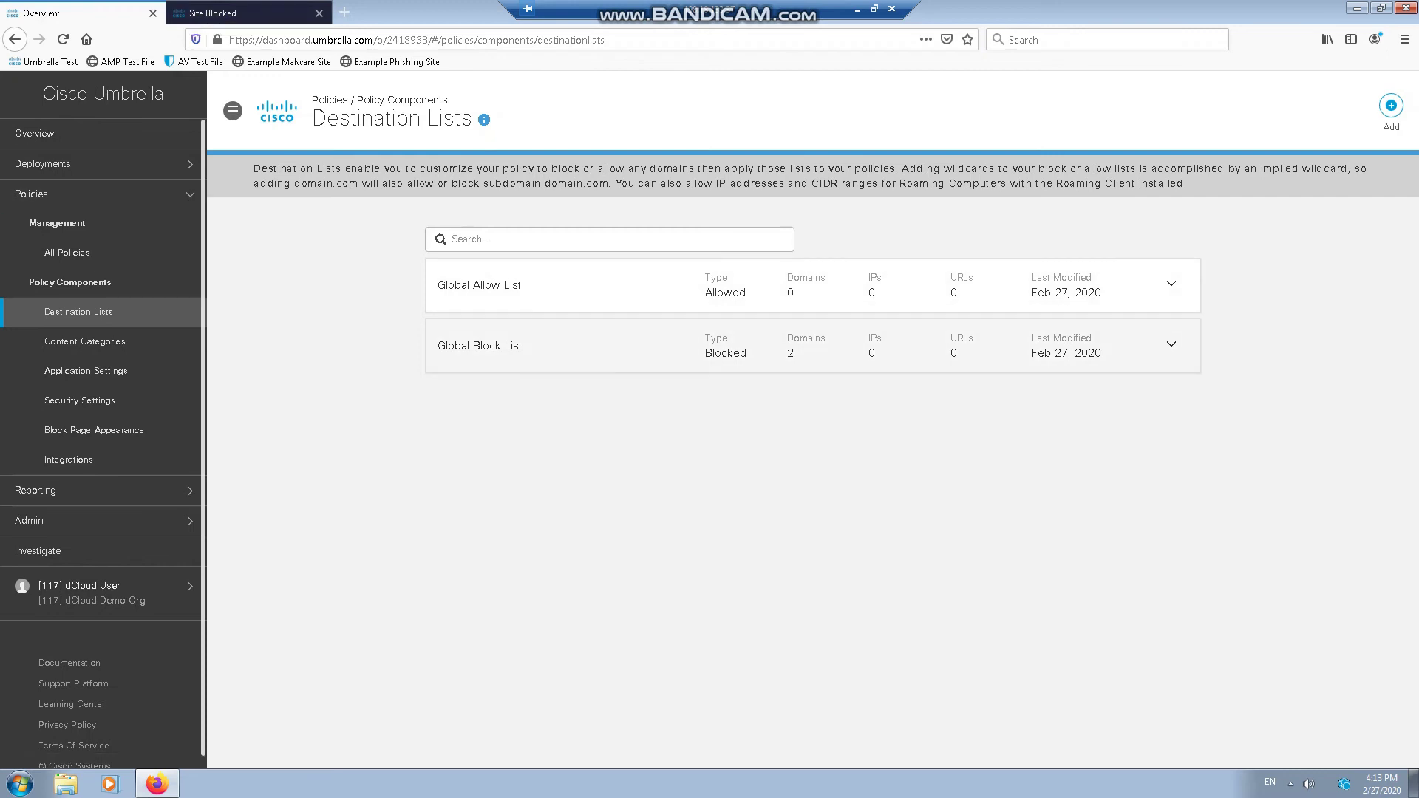
left_click(812, 286)
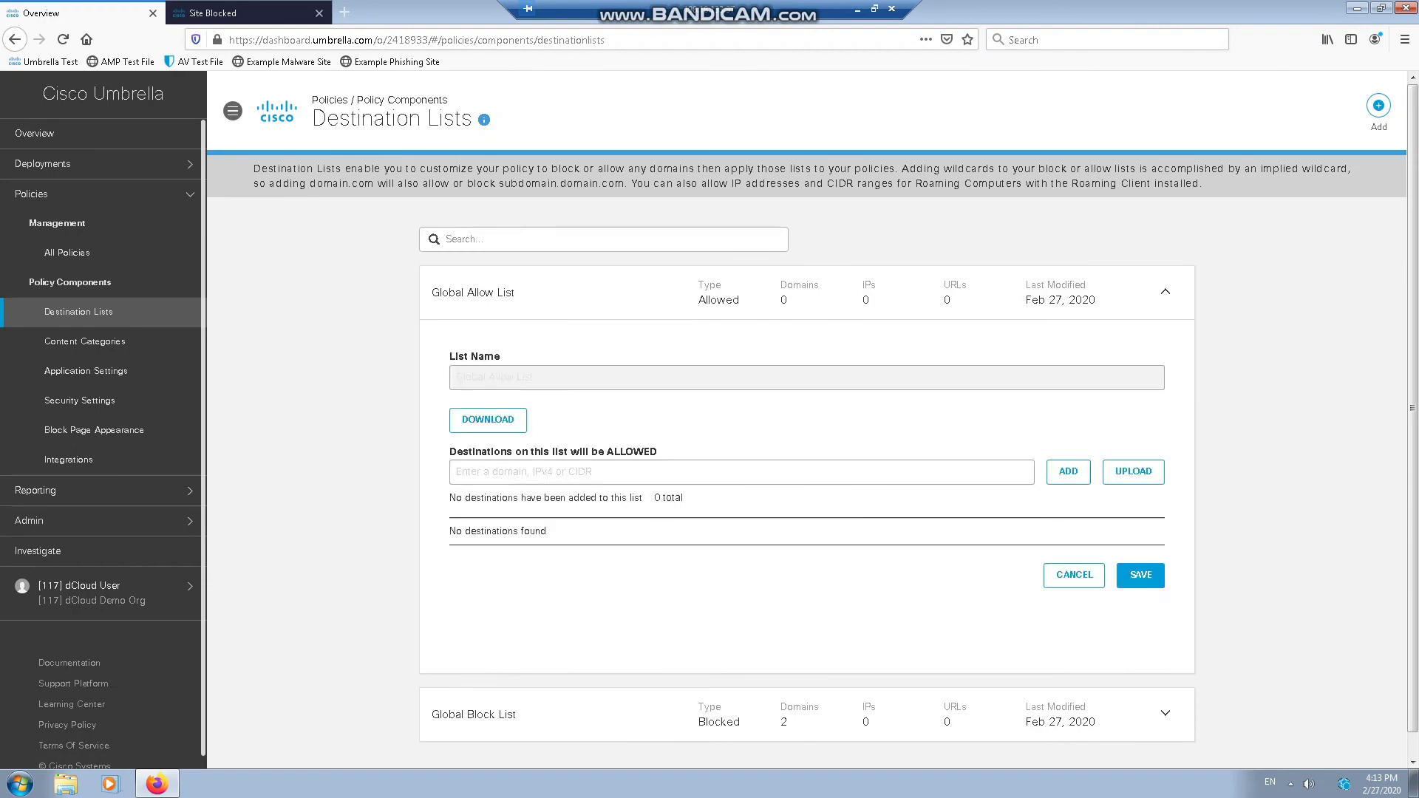
type("www.")
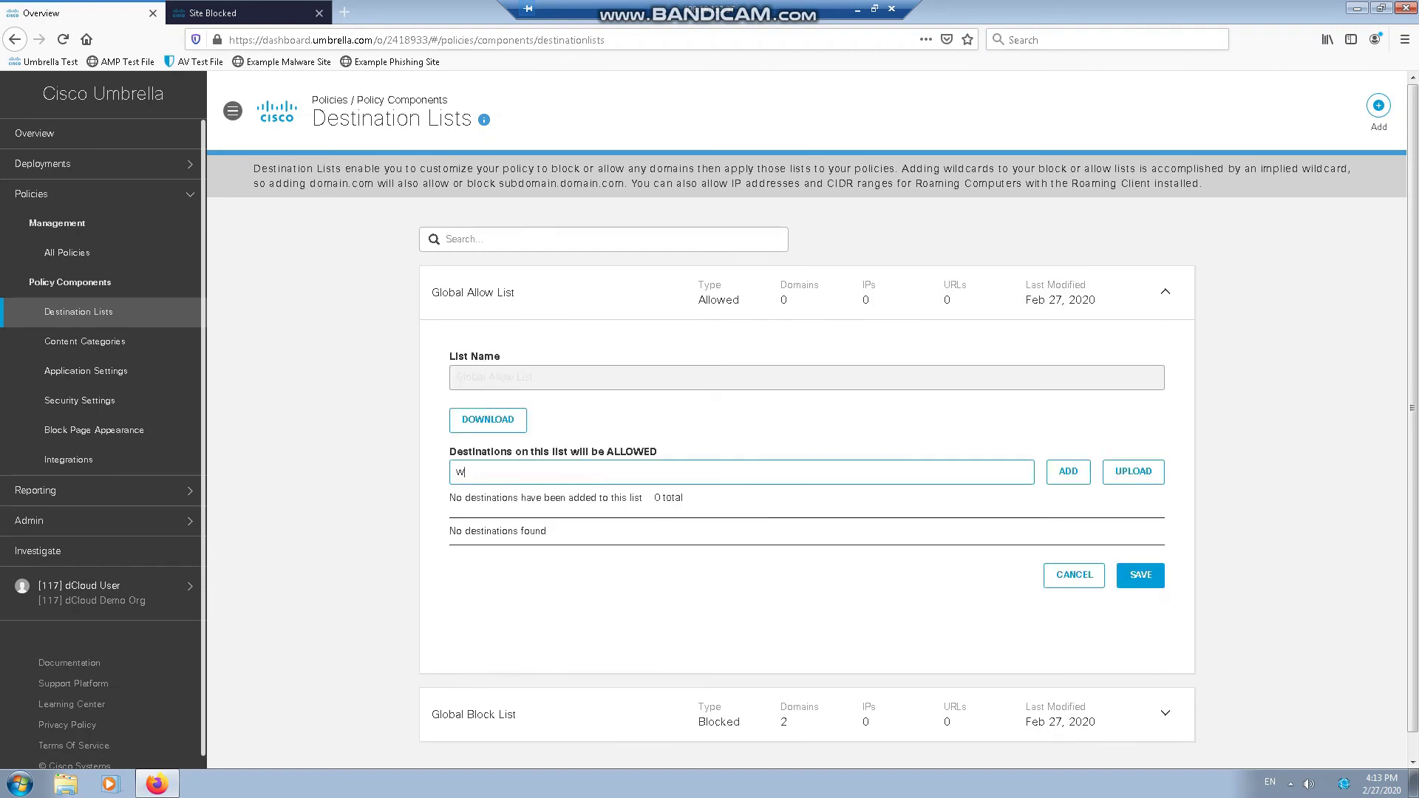
key("BackSpace")
key("BackSpace")
key("BackSpace")
type("888.com")
left_click(1067, 470)
key("Return")
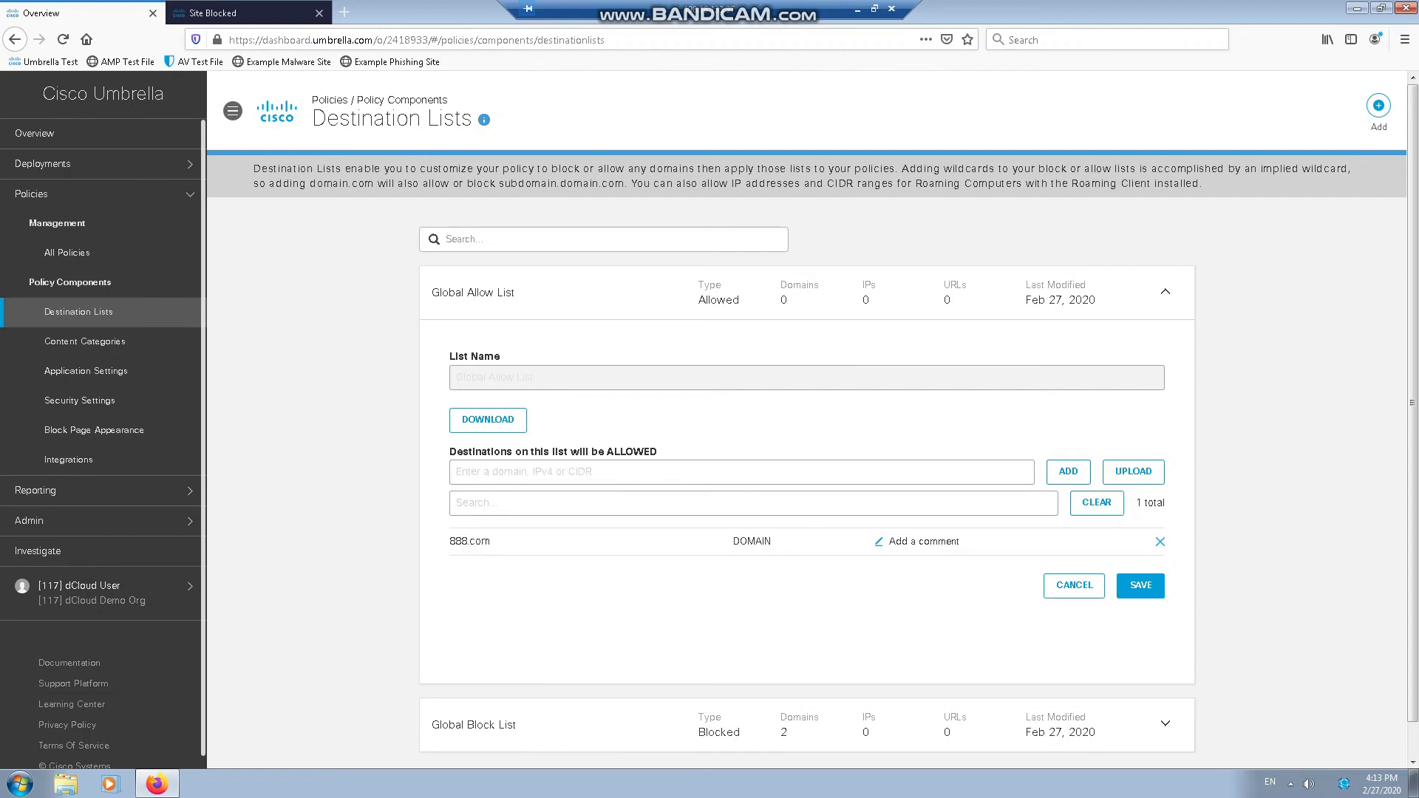
left_click(1139, 586)
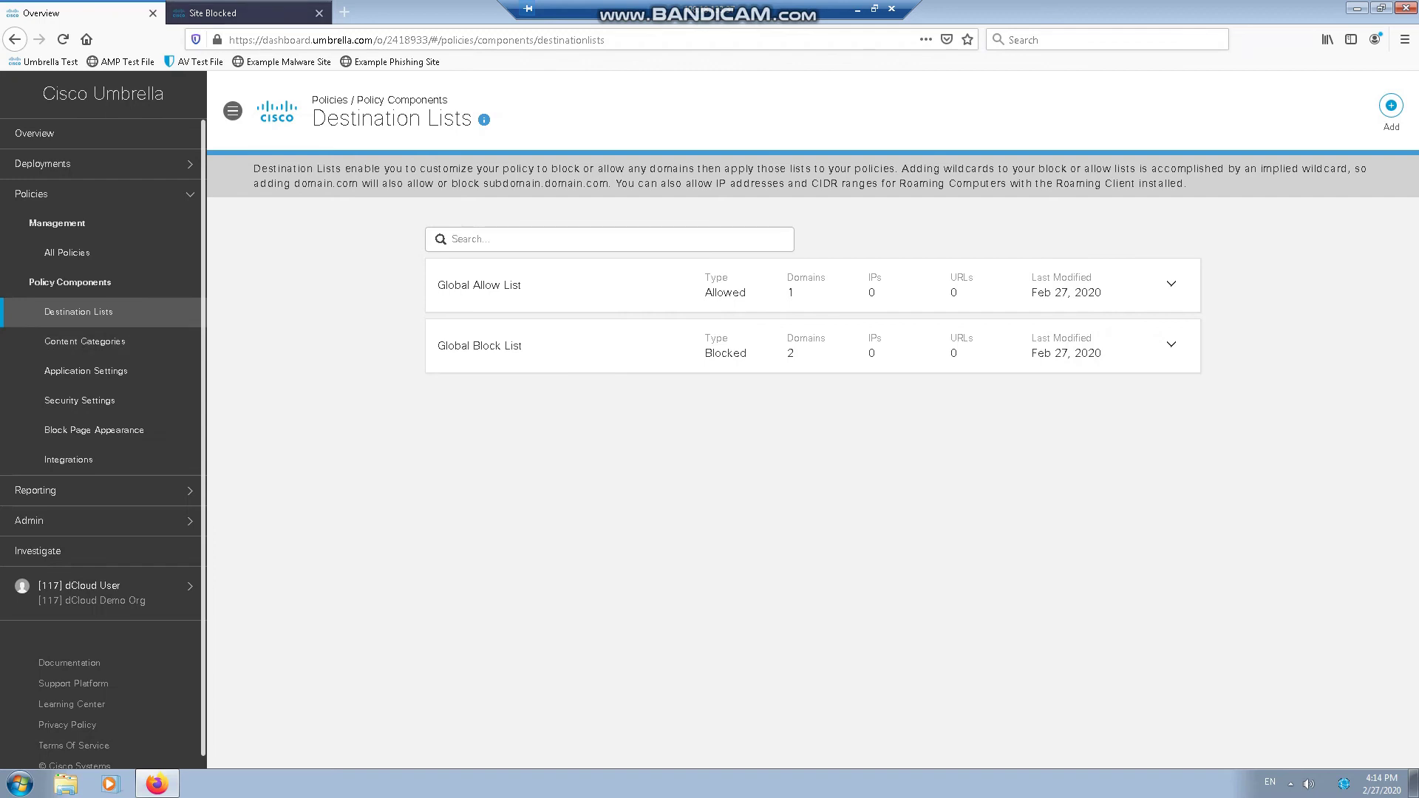
- Close the old block page, test access to the BBC site from a new browser tab, and close that tab
left_click(243, 13)
left_click(319, 13)
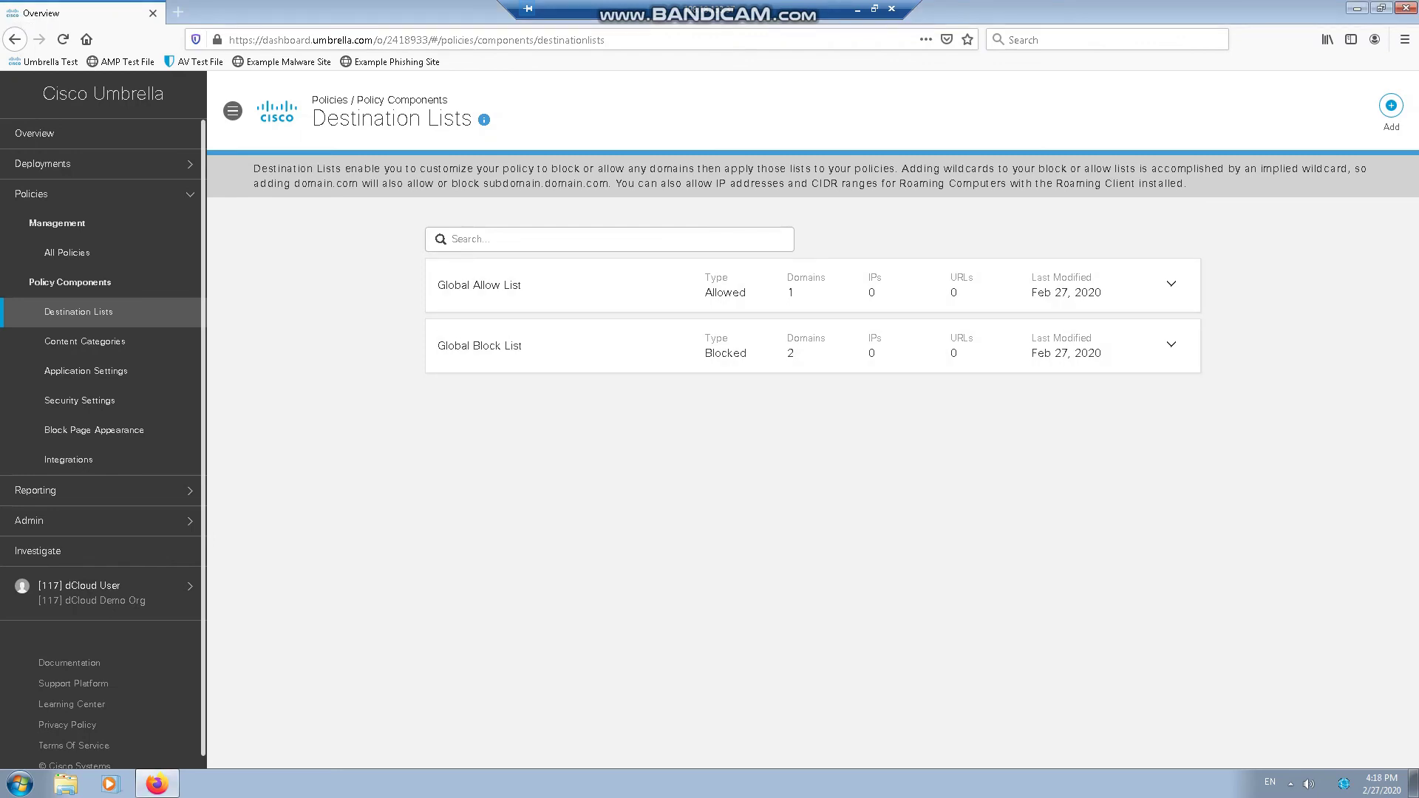
key("ctrl+t")
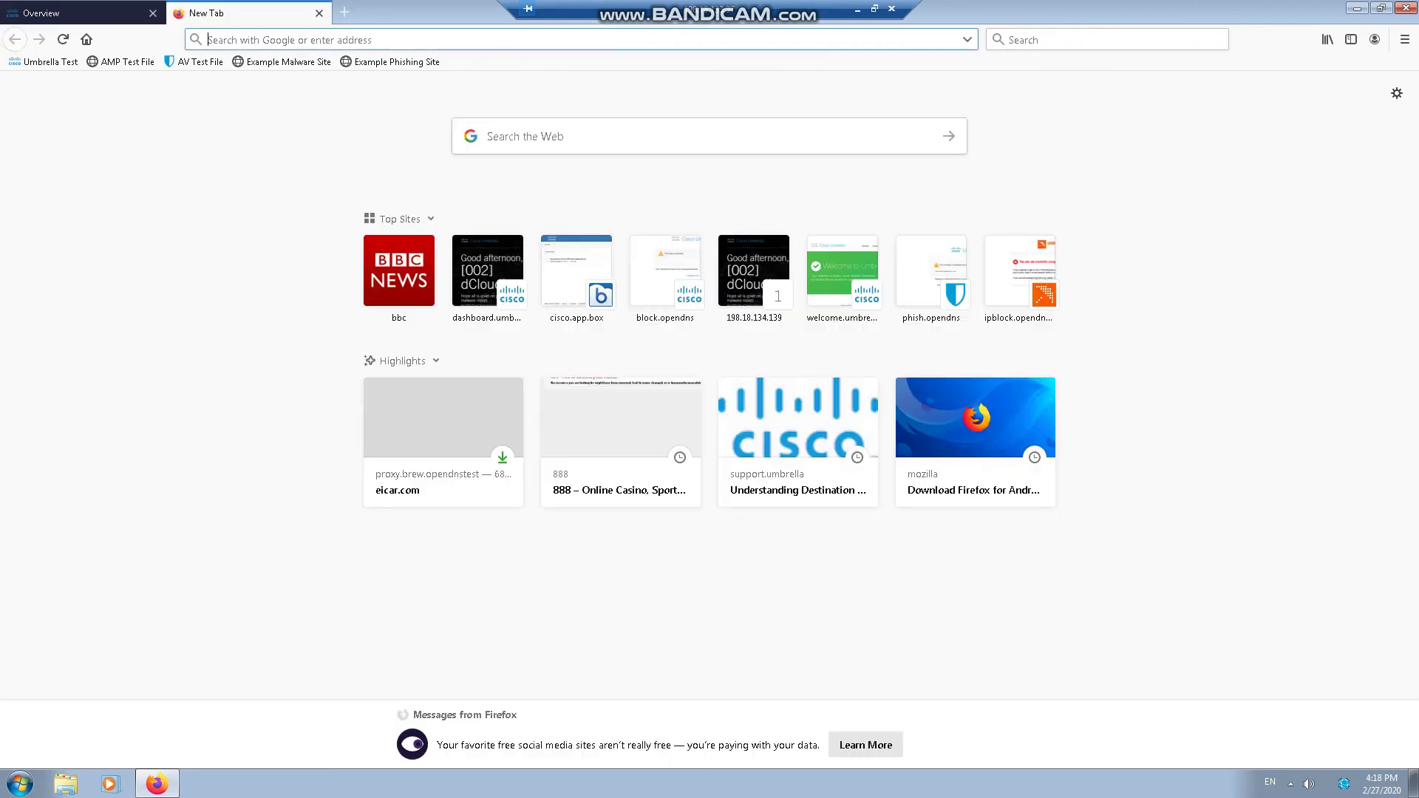
left_click(399, 270)
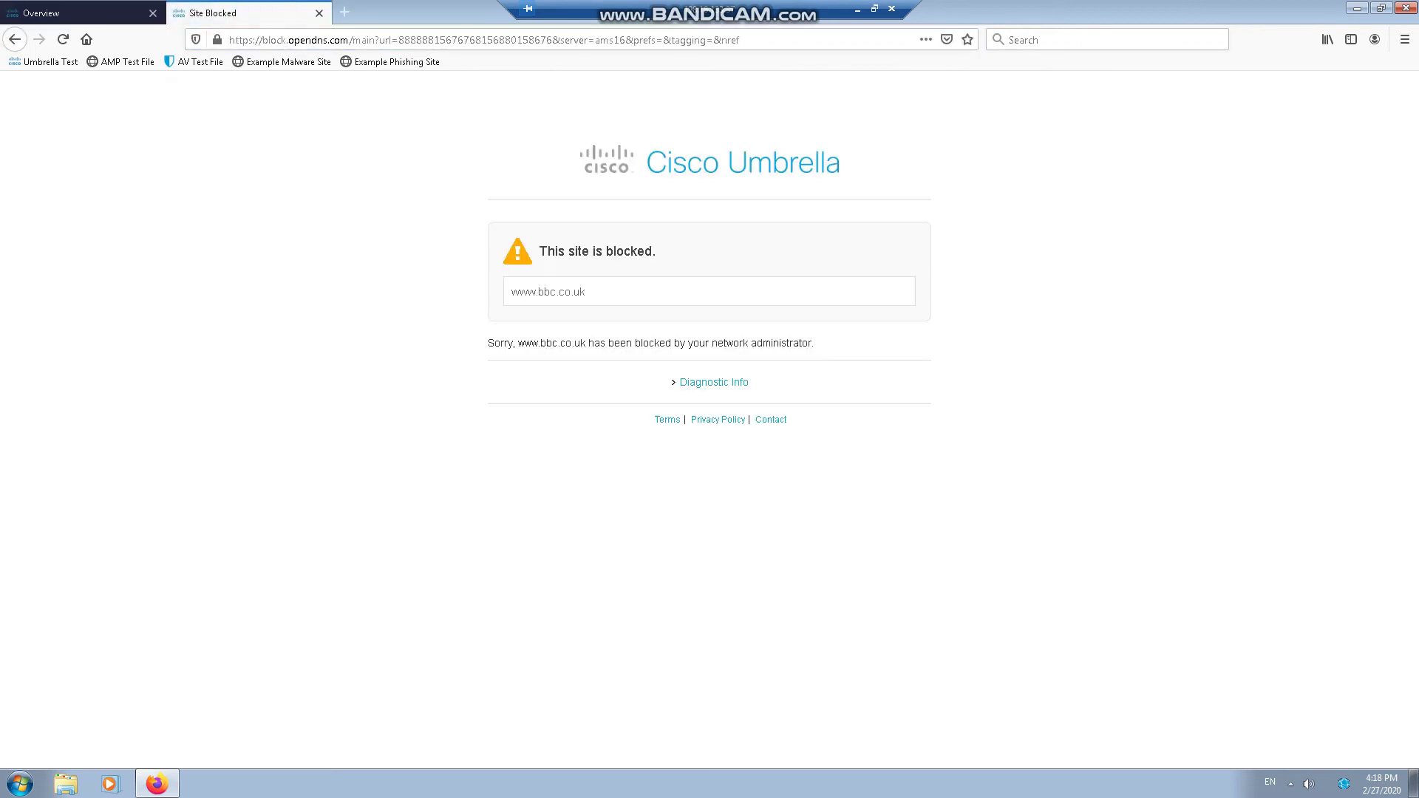
left_click(319, 12)
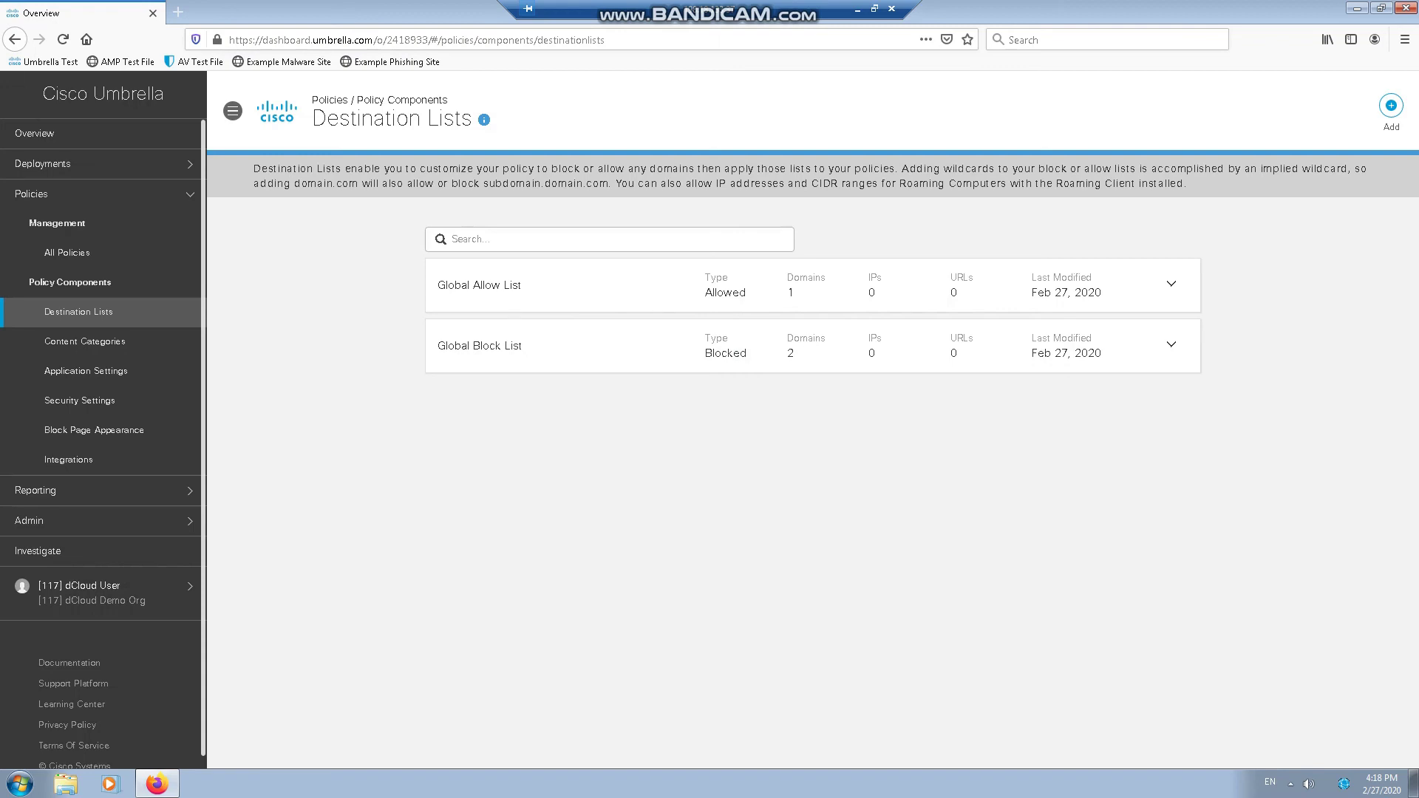
key("ctrl+t")
type("www.poker.")
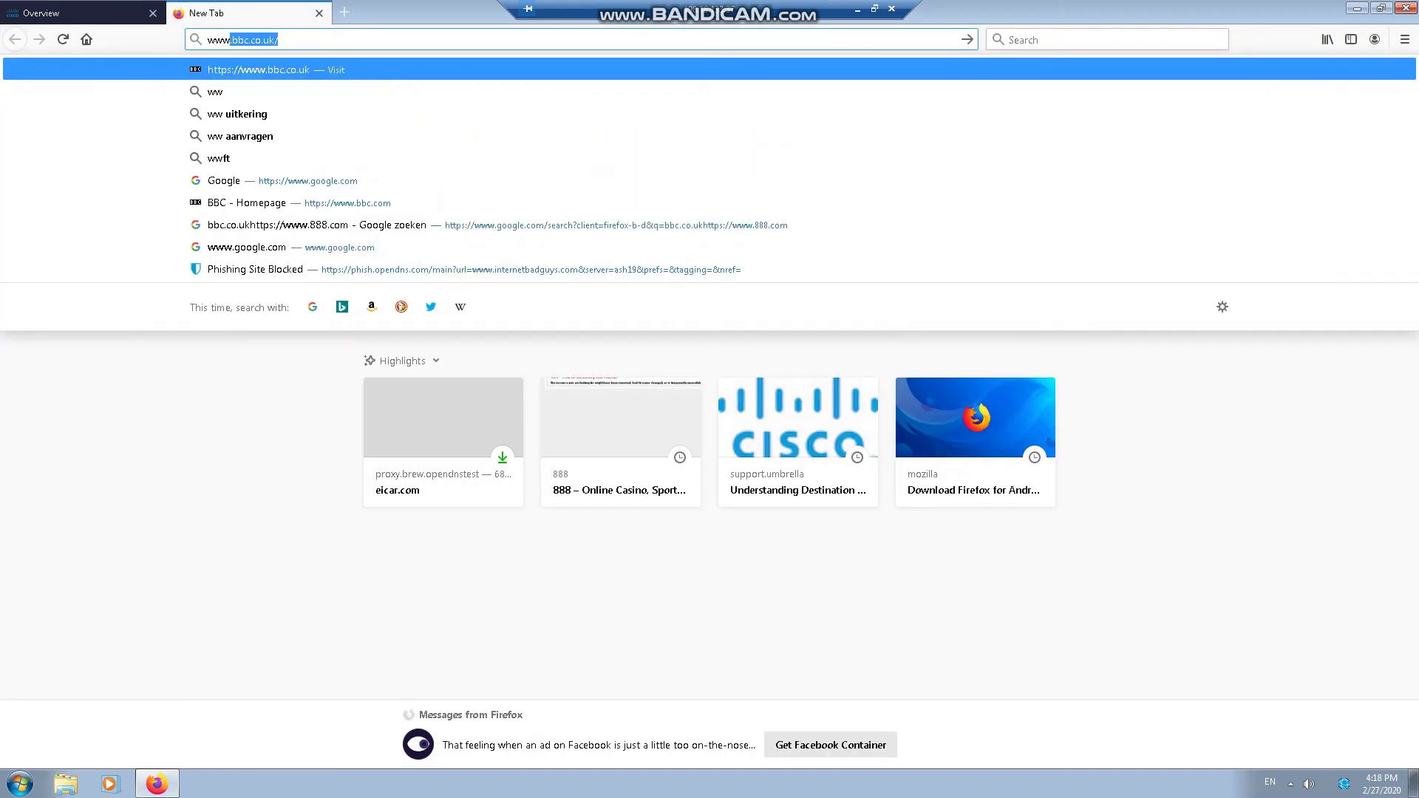
type("com")
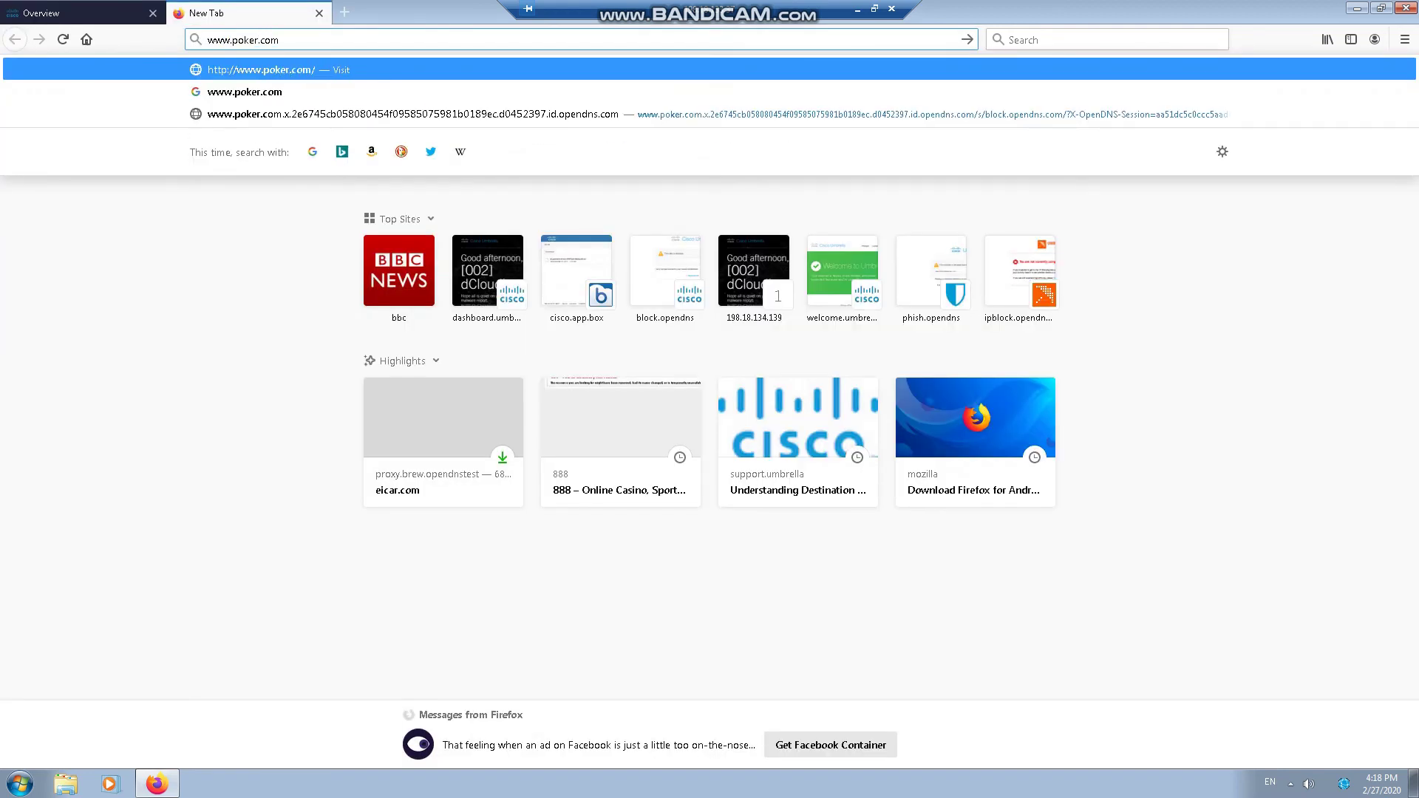
key("Return")
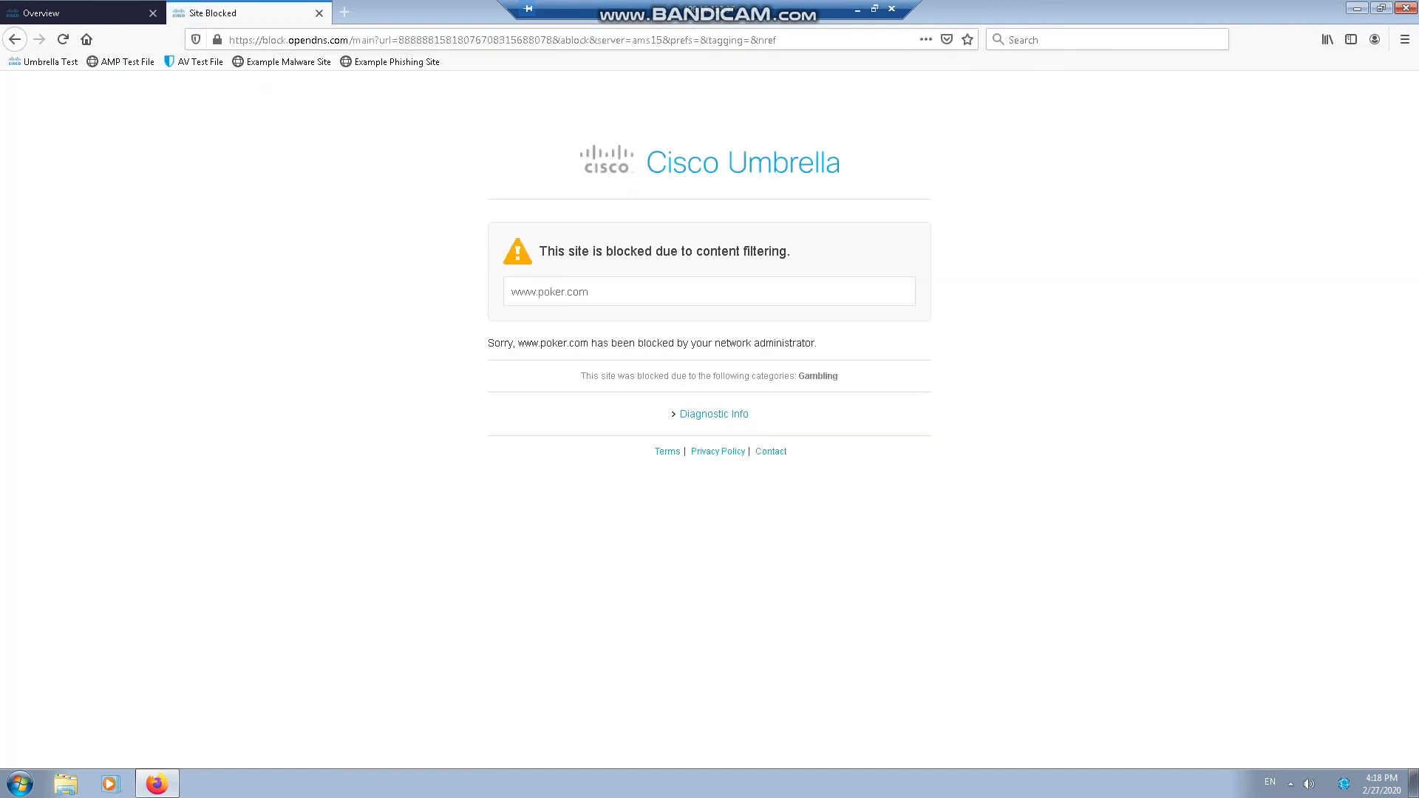
key("ctrl+t")
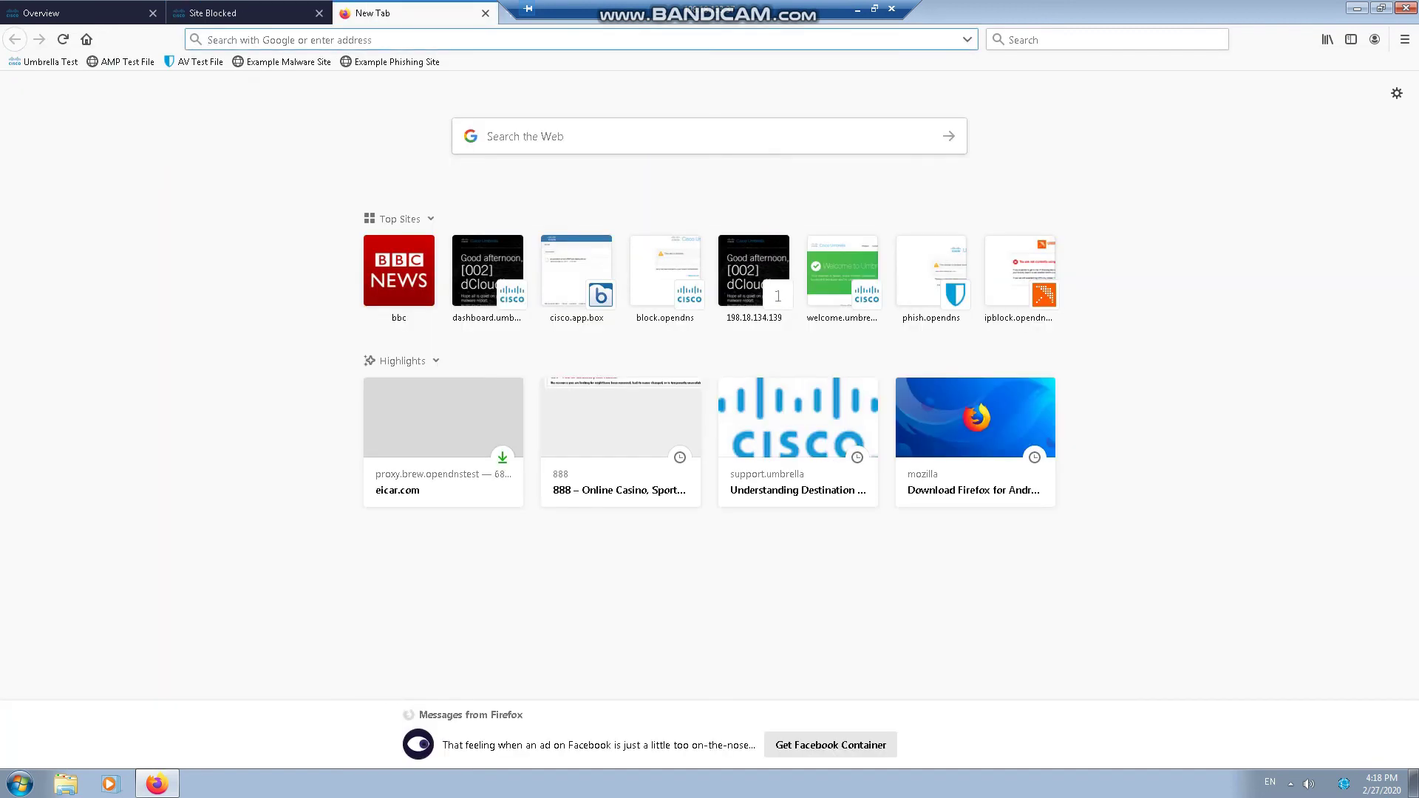
type("www.88.c")
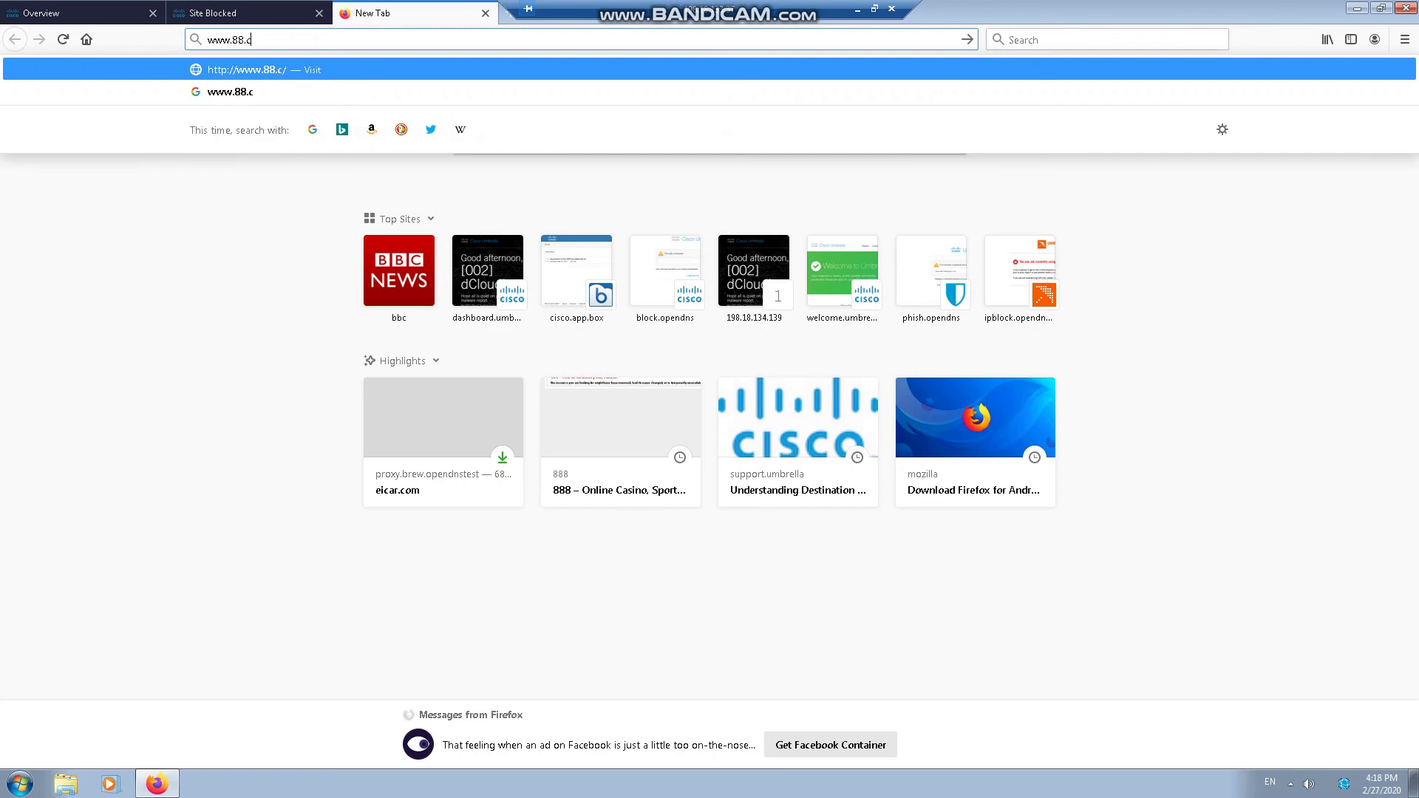
type("om")
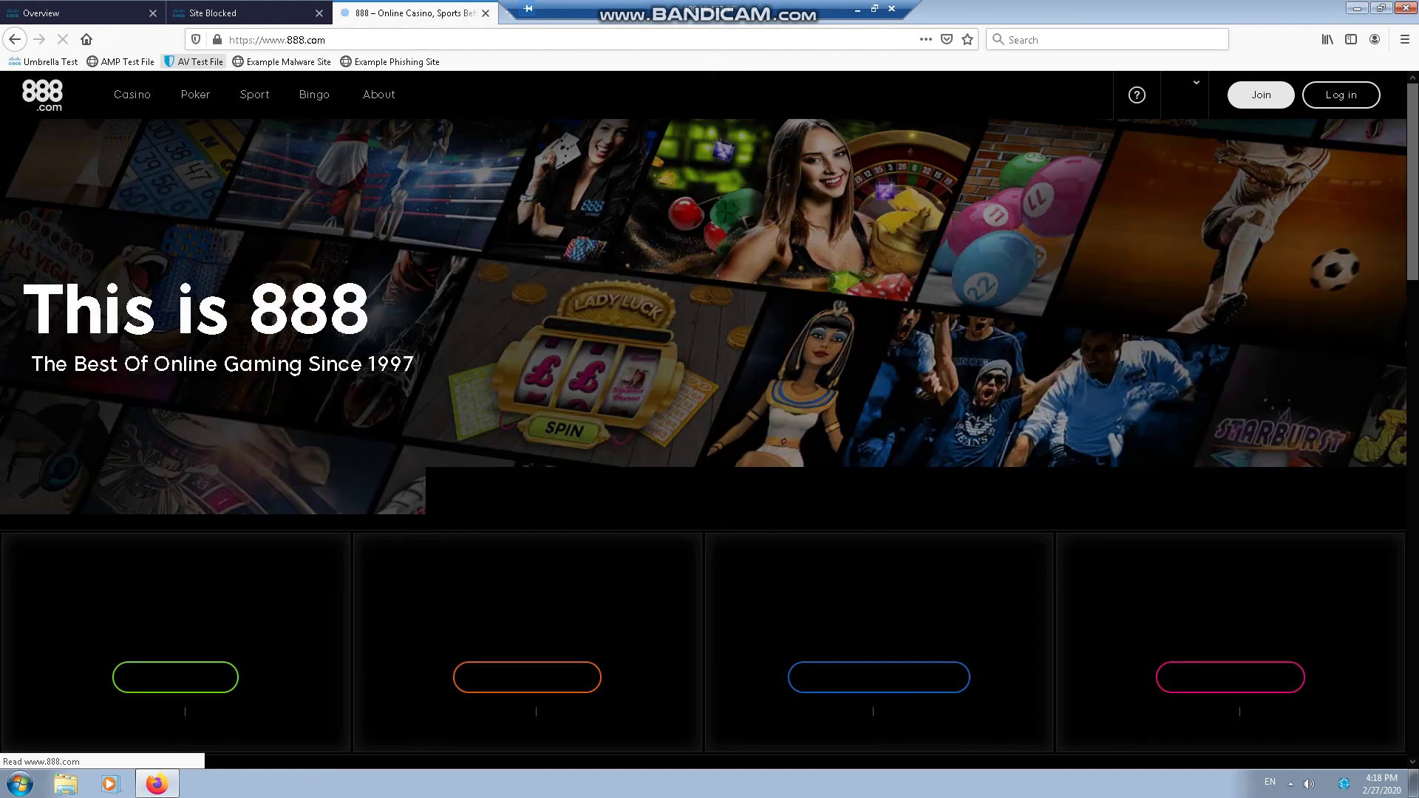
left_click(244, 13)
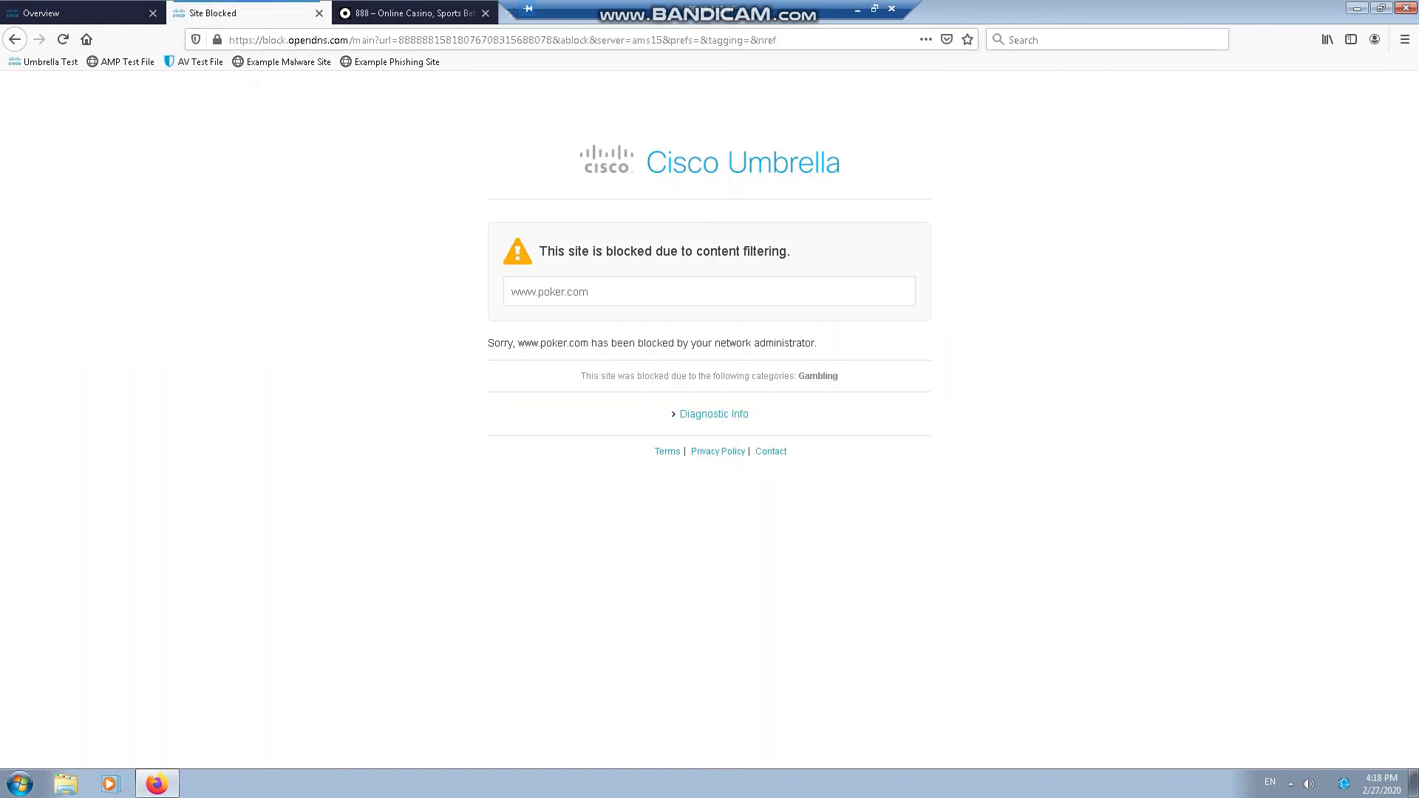
left_click(77, 12)
key("ctrl+shift+Tab")
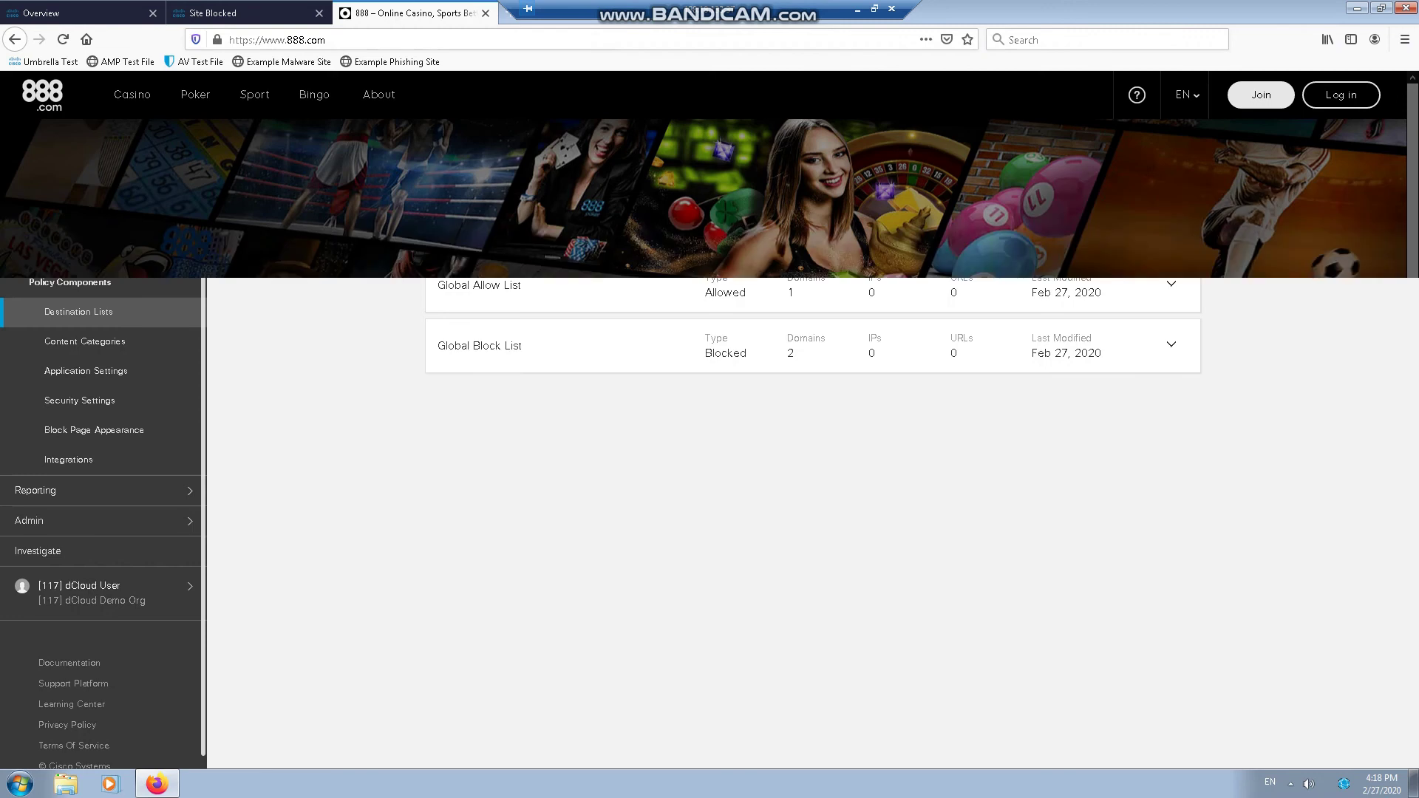
key("ctrl+shift+Tab")
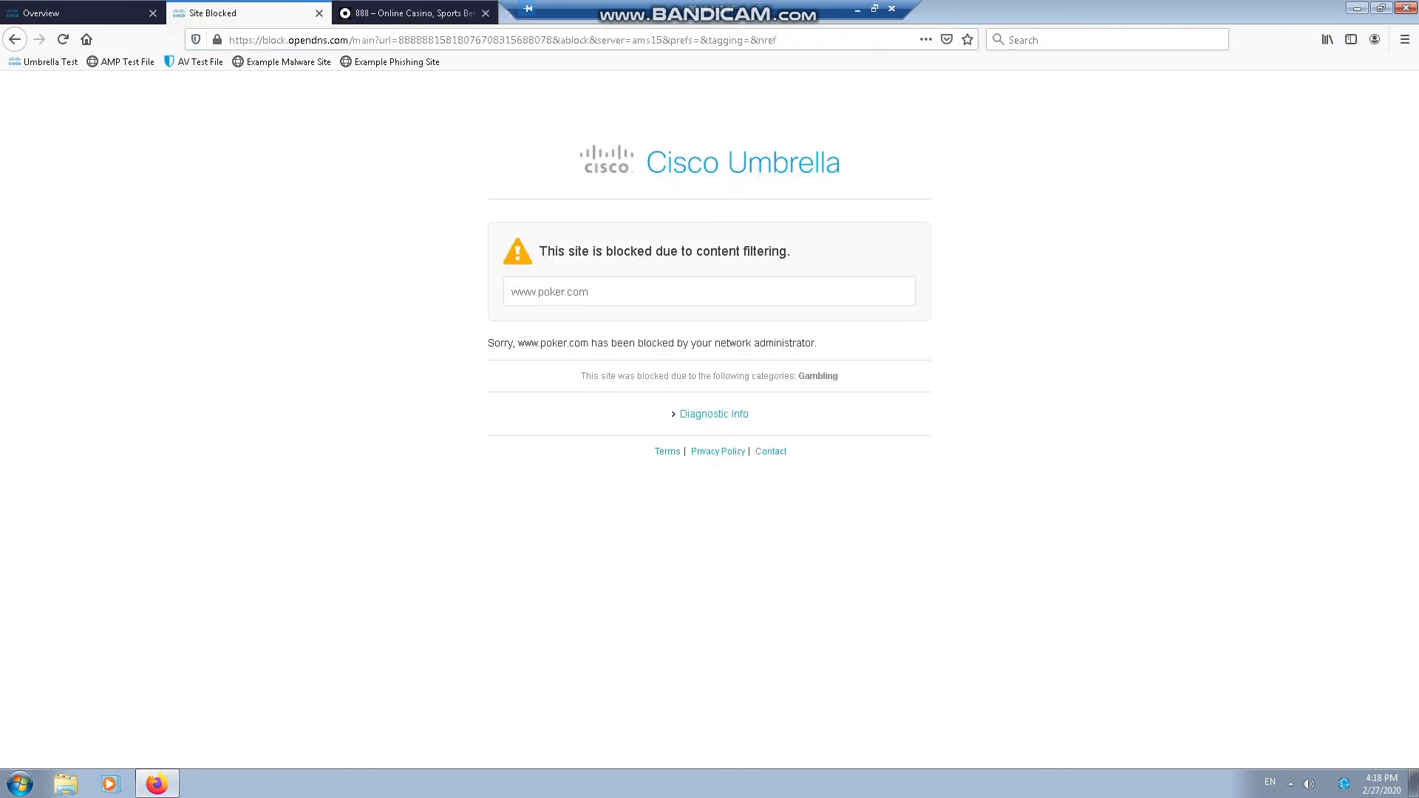
key("ctrl+shift+Tab")
key("ctrl+Tab")
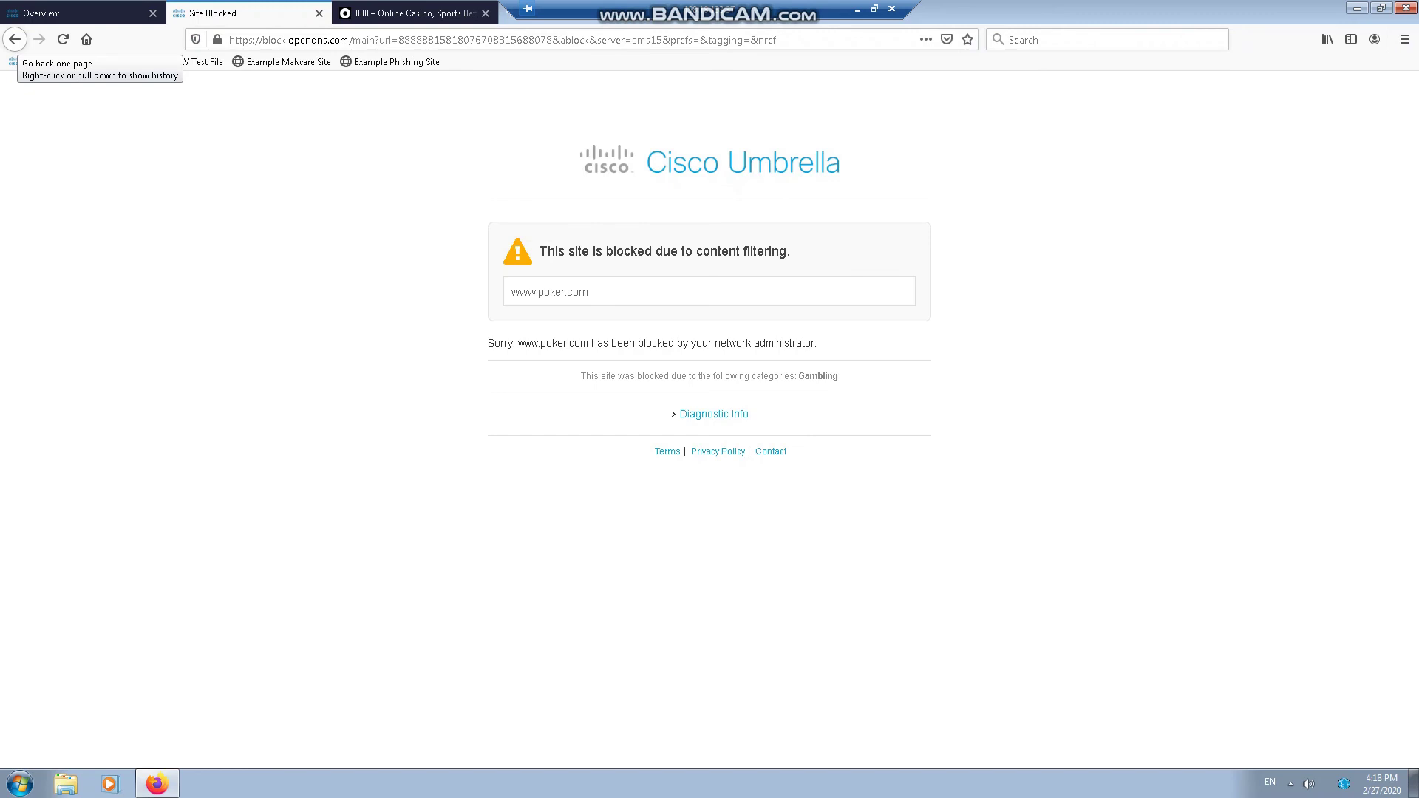
key("ctrl+Tab")
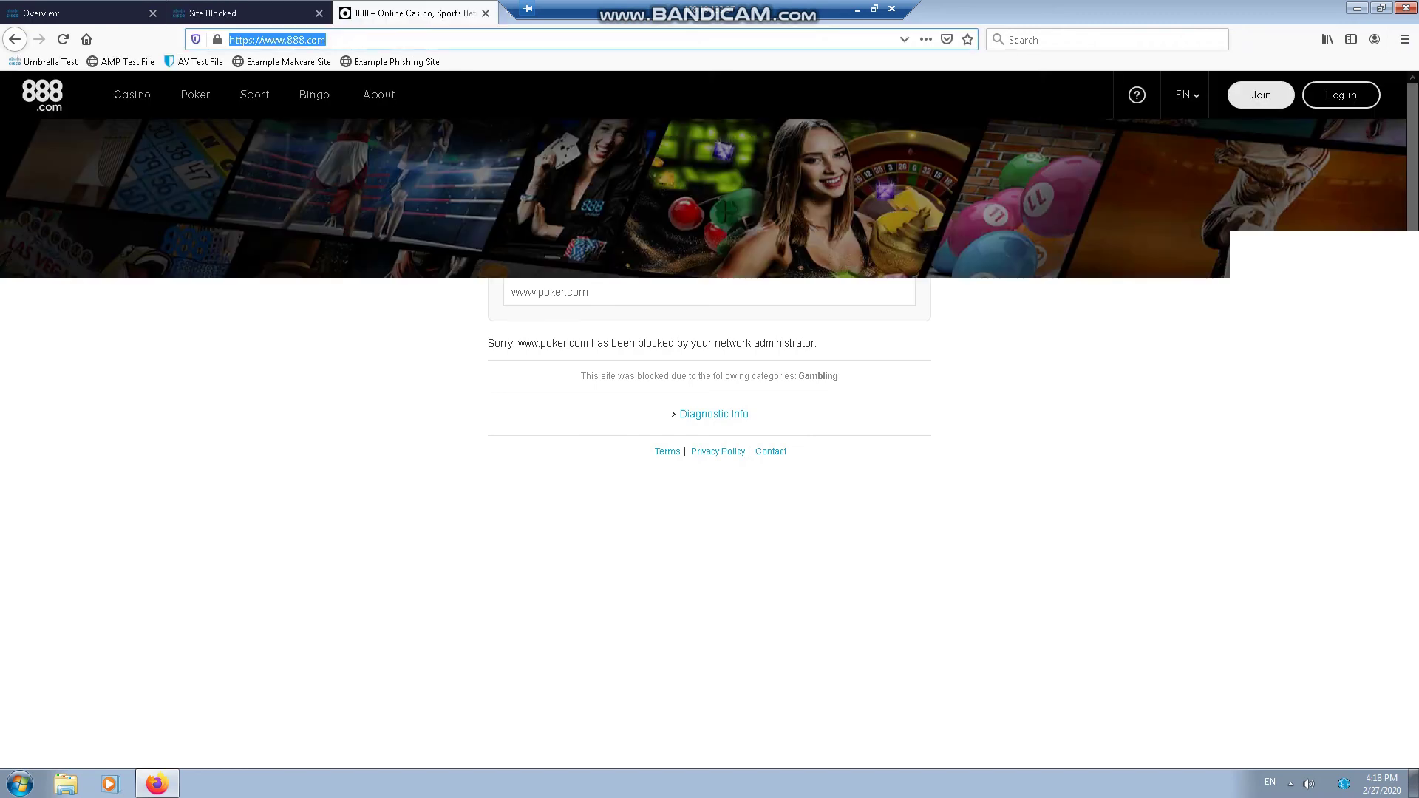
key("ctrl+shift+Tab")
key("ctrl+Tab")
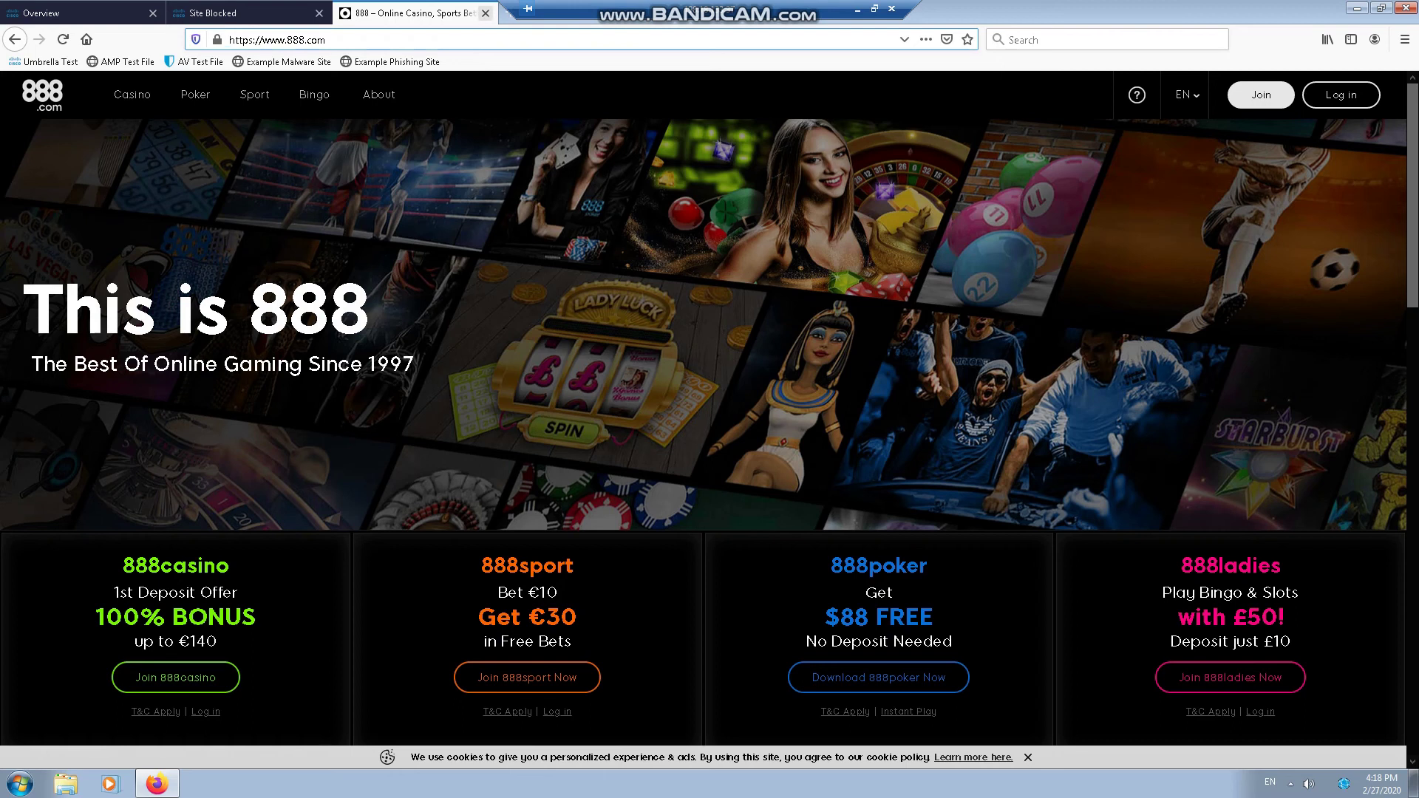
- Close the 888.com page and visit youtube.com in a new browser tab
left_click(484, 13)
key("ctrl+t")
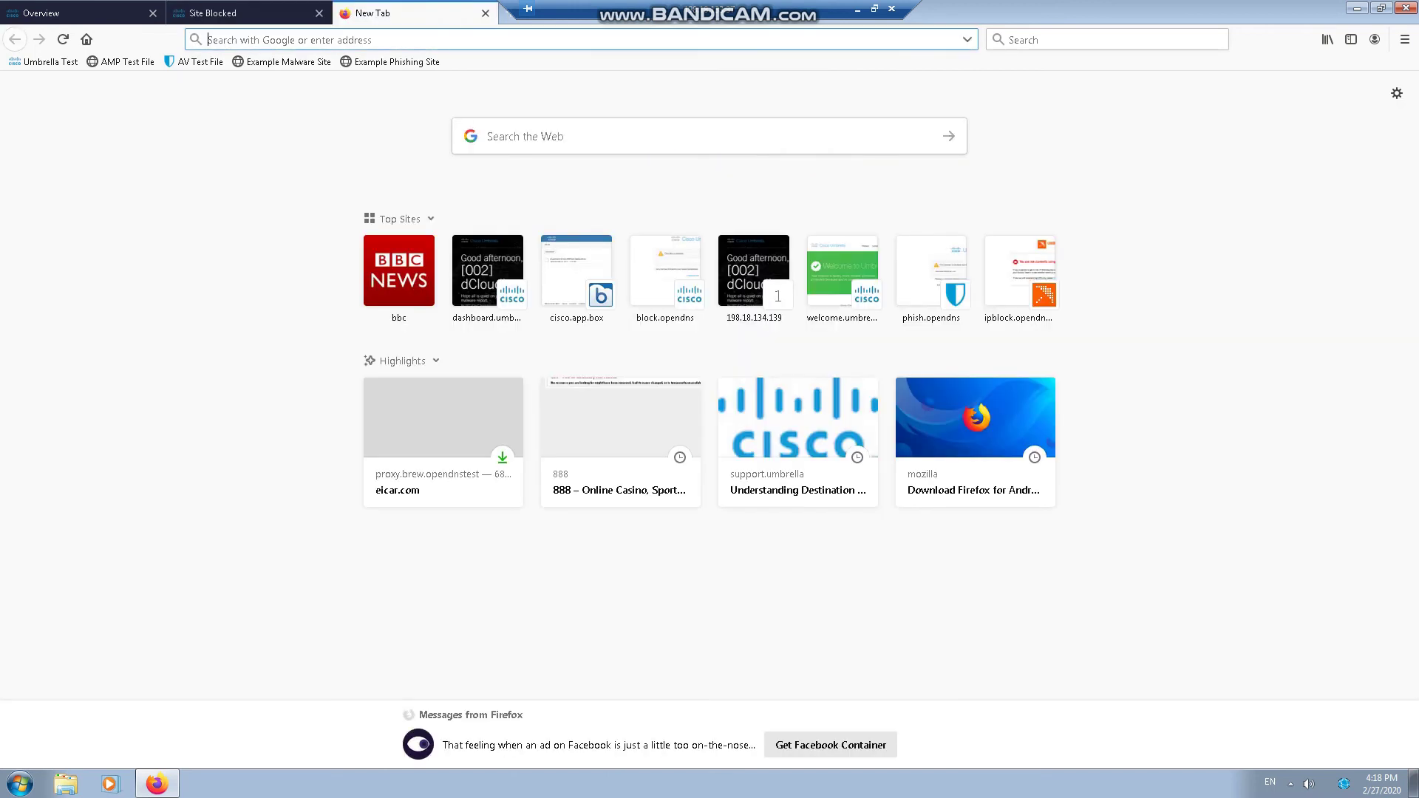
type("yout")
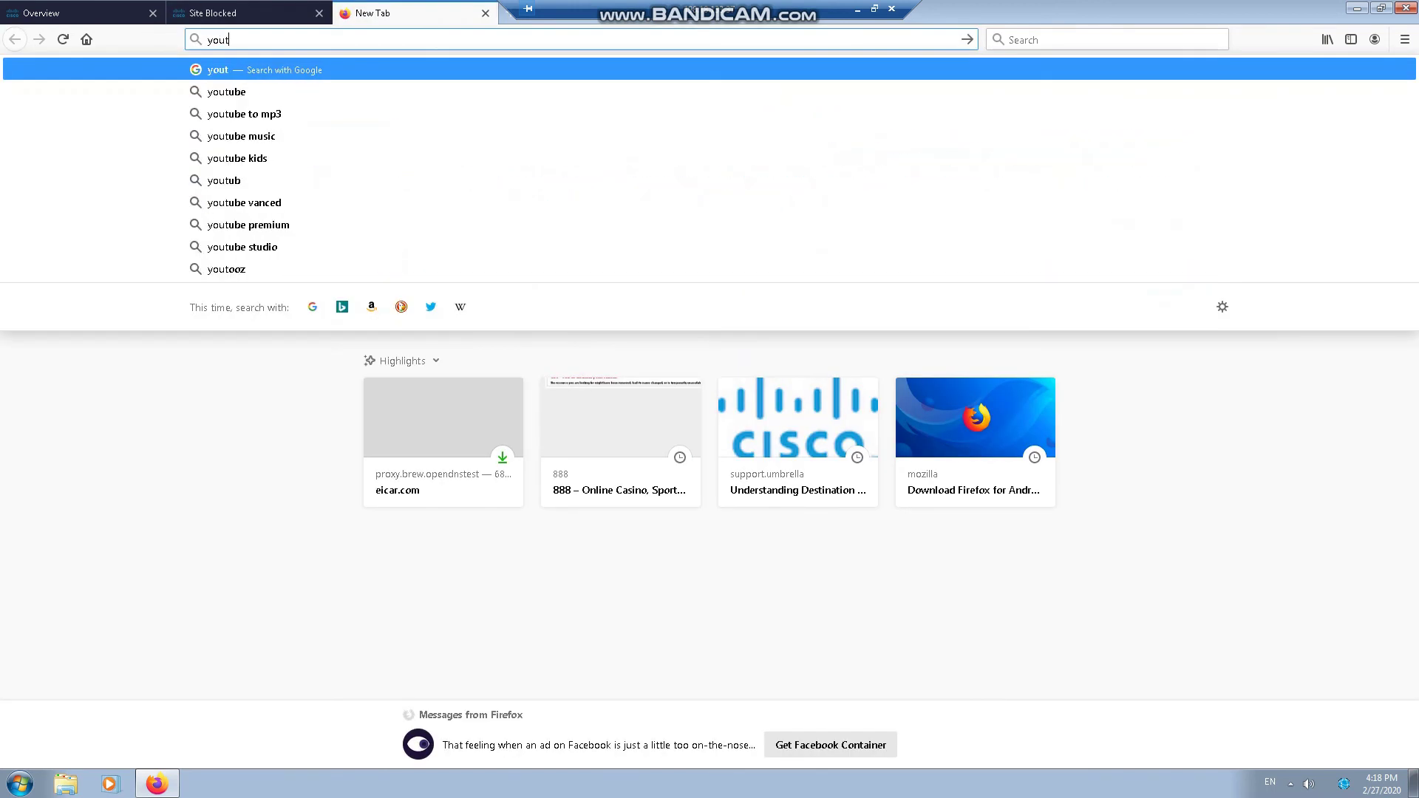
key("Down")
type(".com")
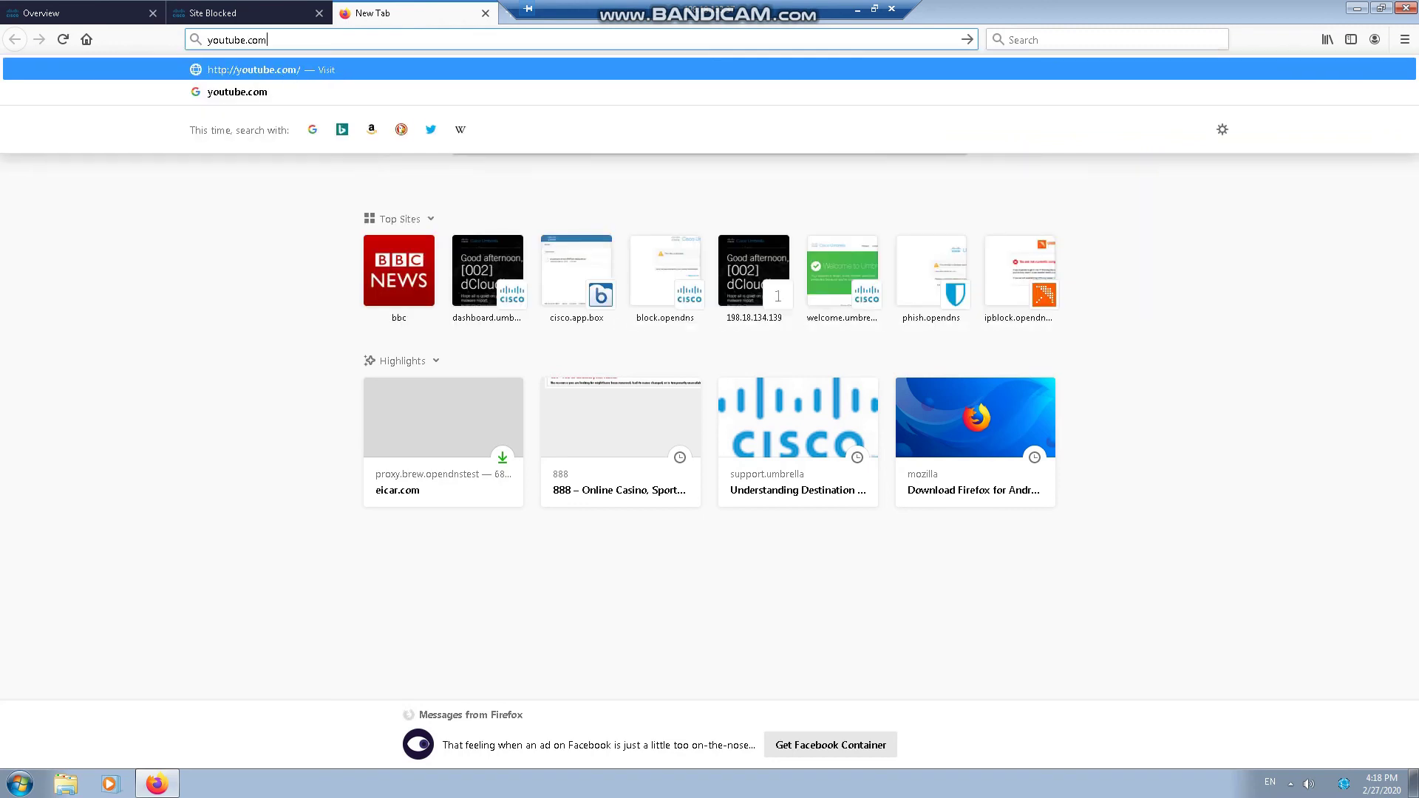
key("Return")
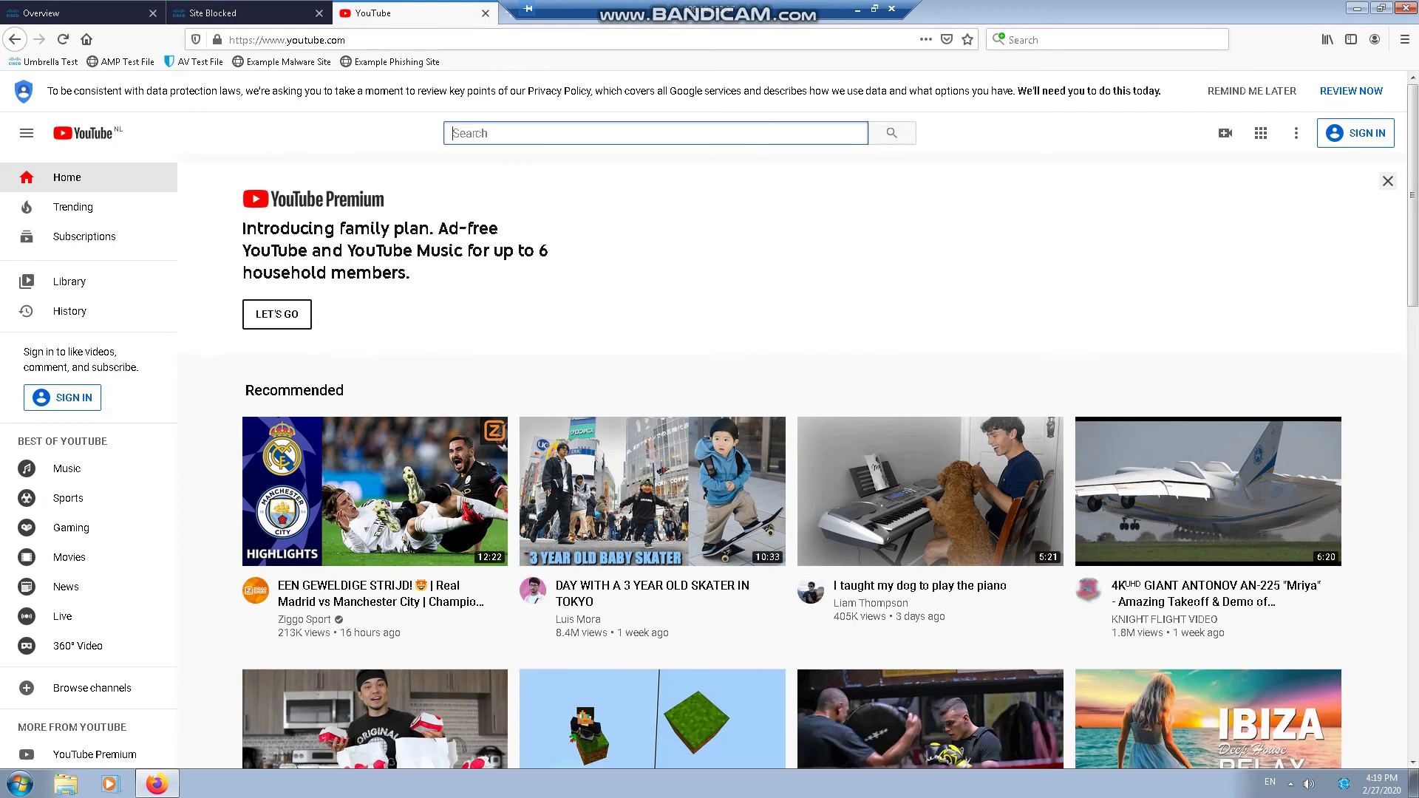
- Search YouTube for abcd and highlight the notice above the search results
type("abcd")
key("Return")
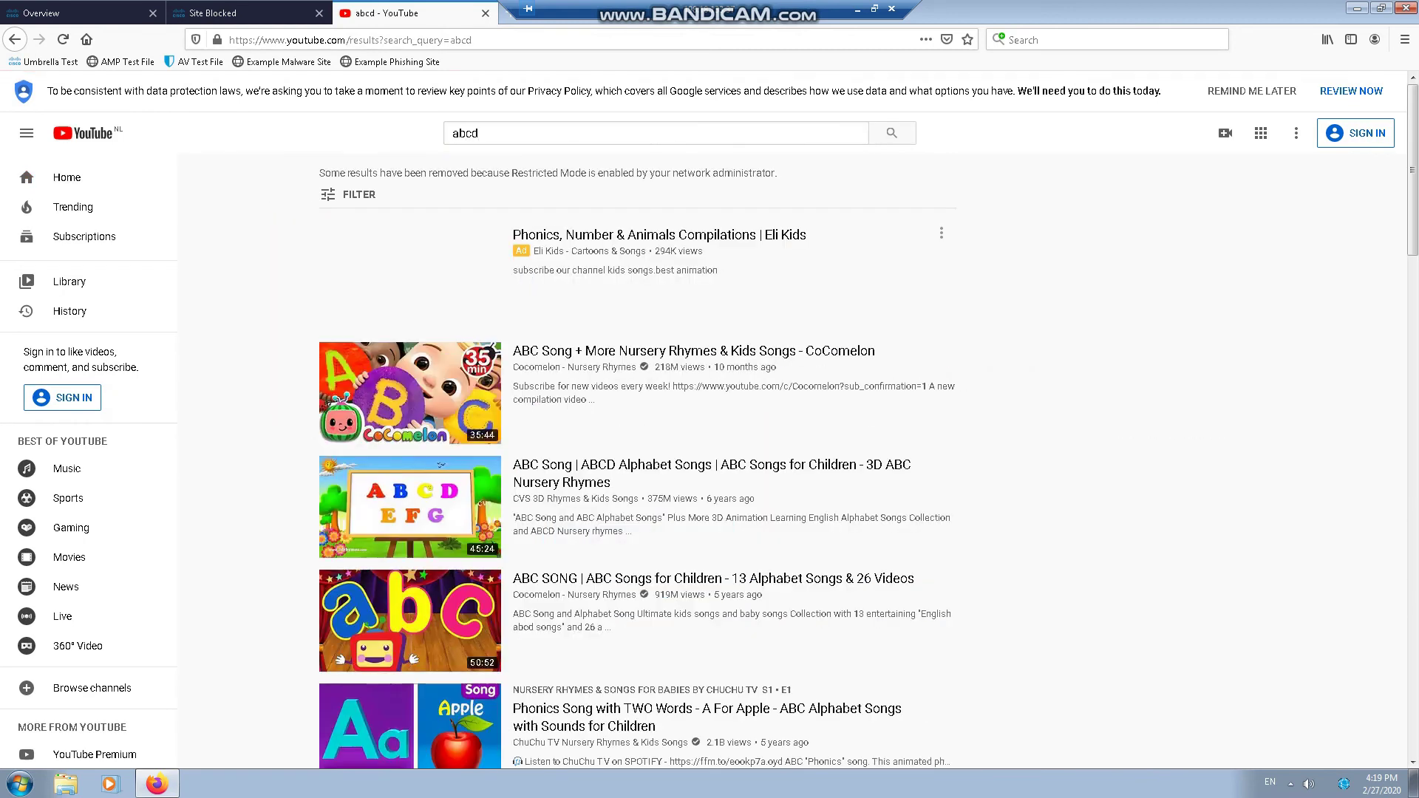
left_click_drag(319, 173, 779, 173)
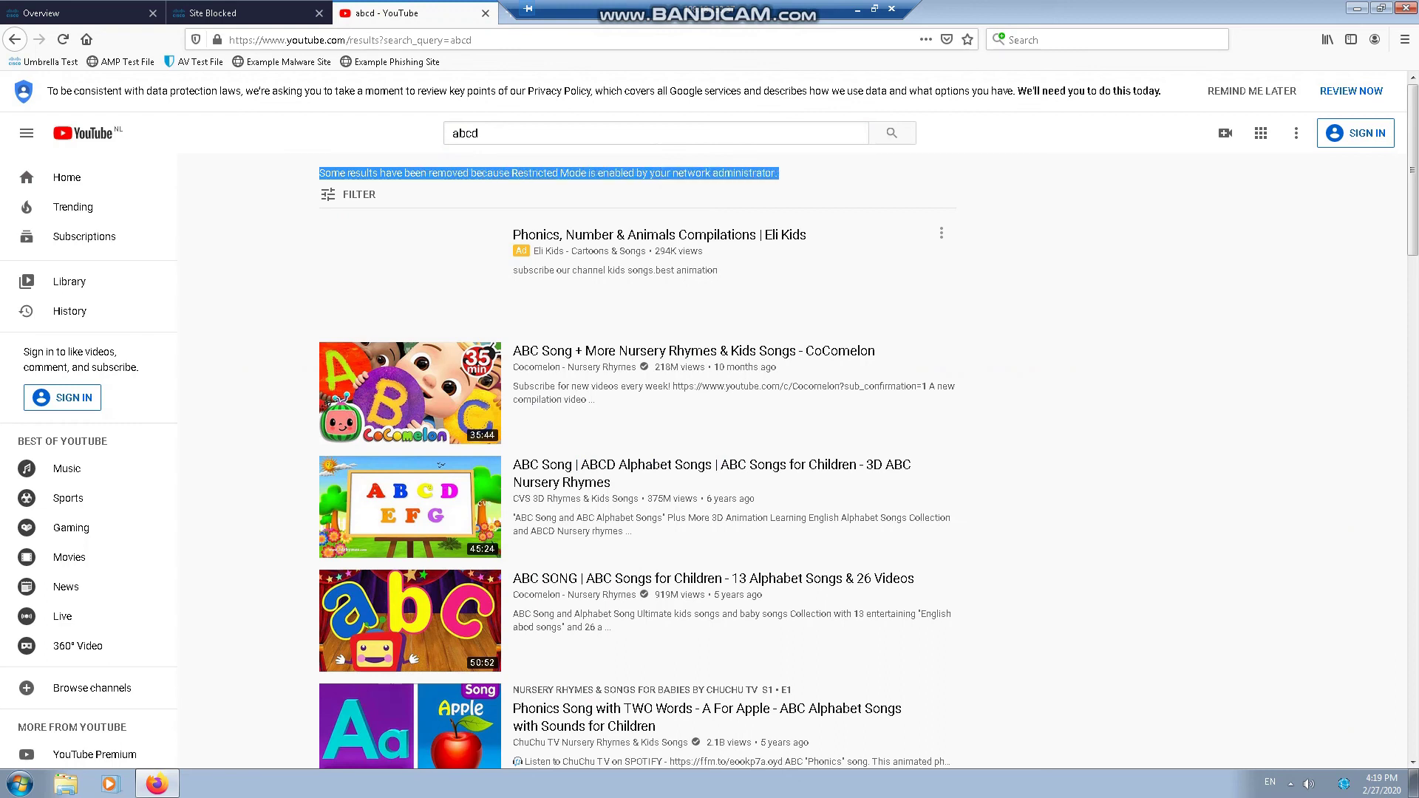
left_click(779, 173)
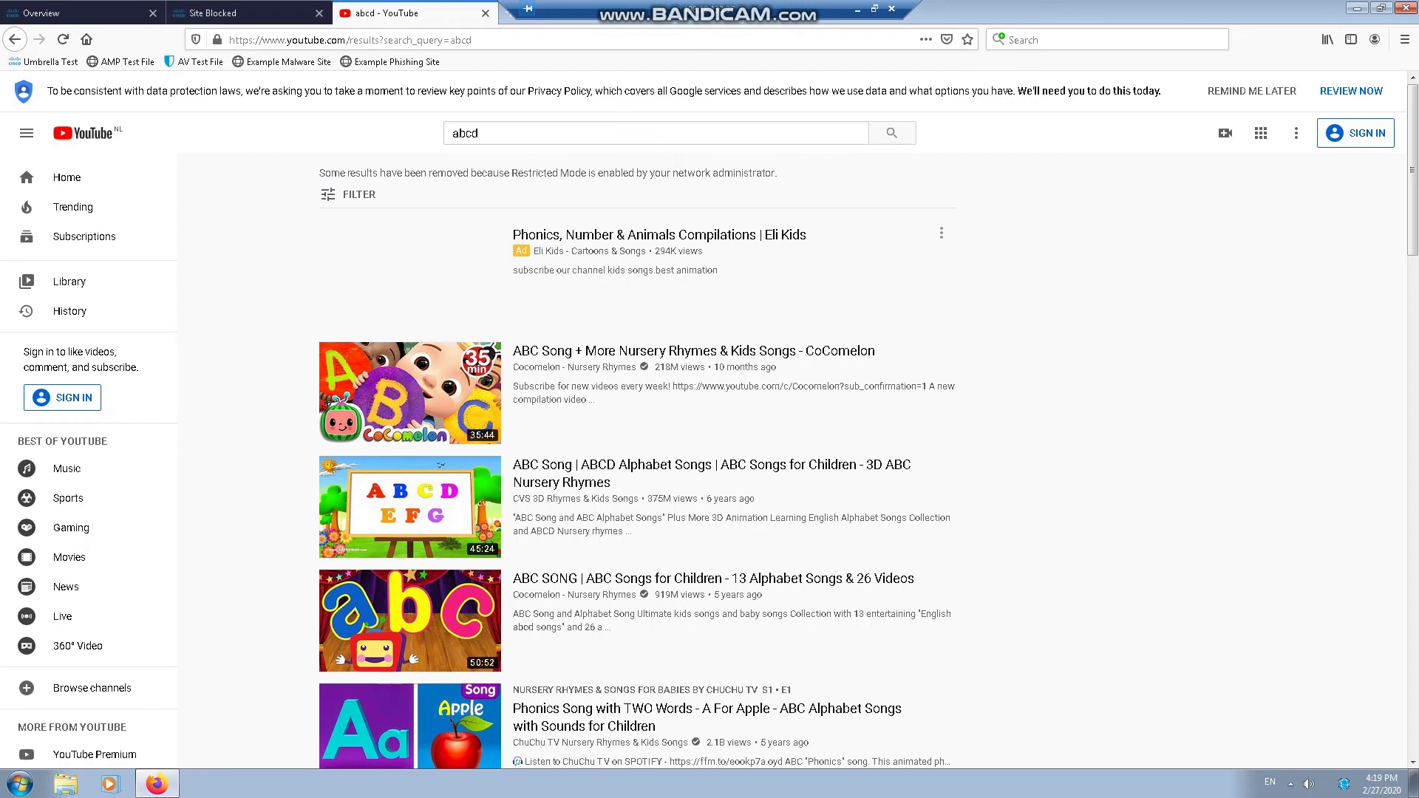
key("super")
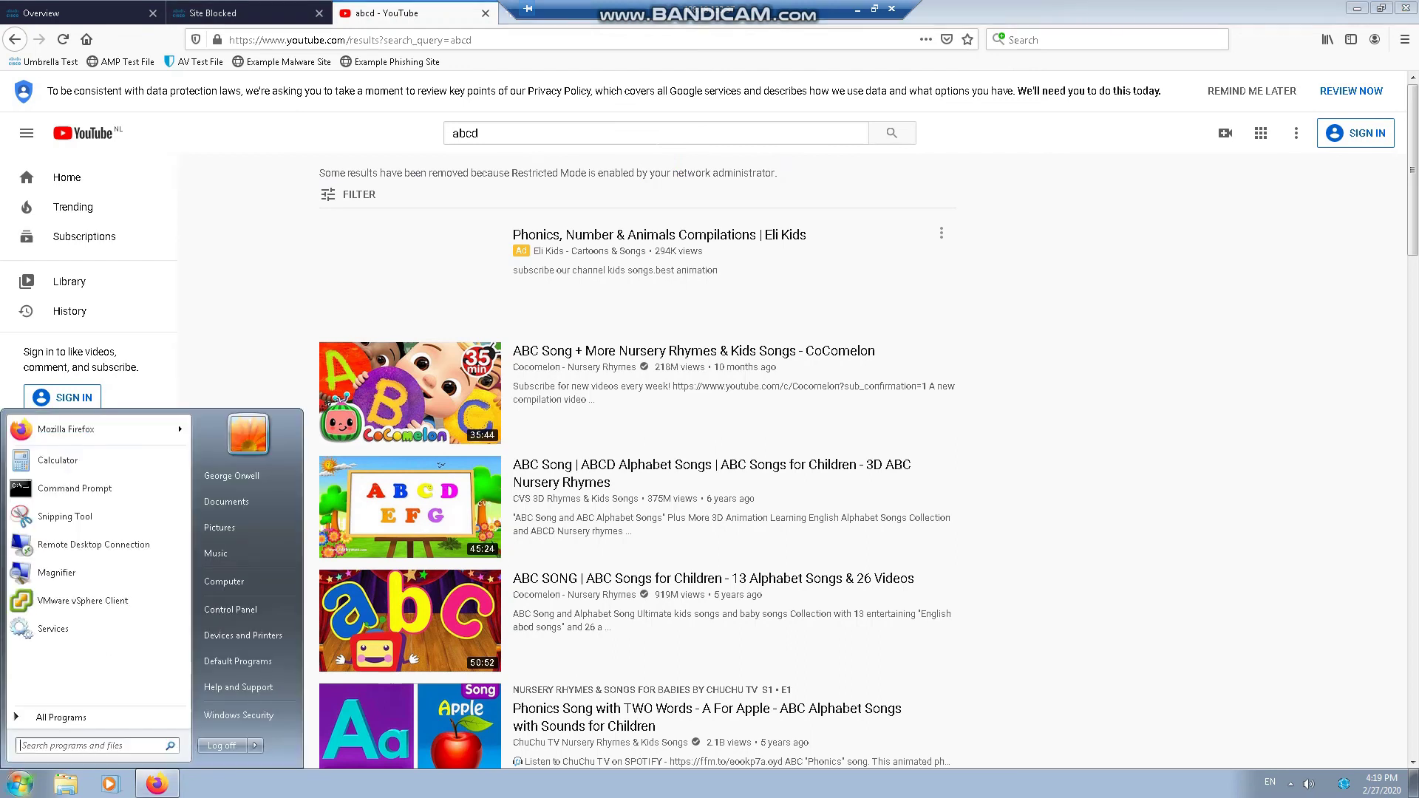
left_click(74, 488)
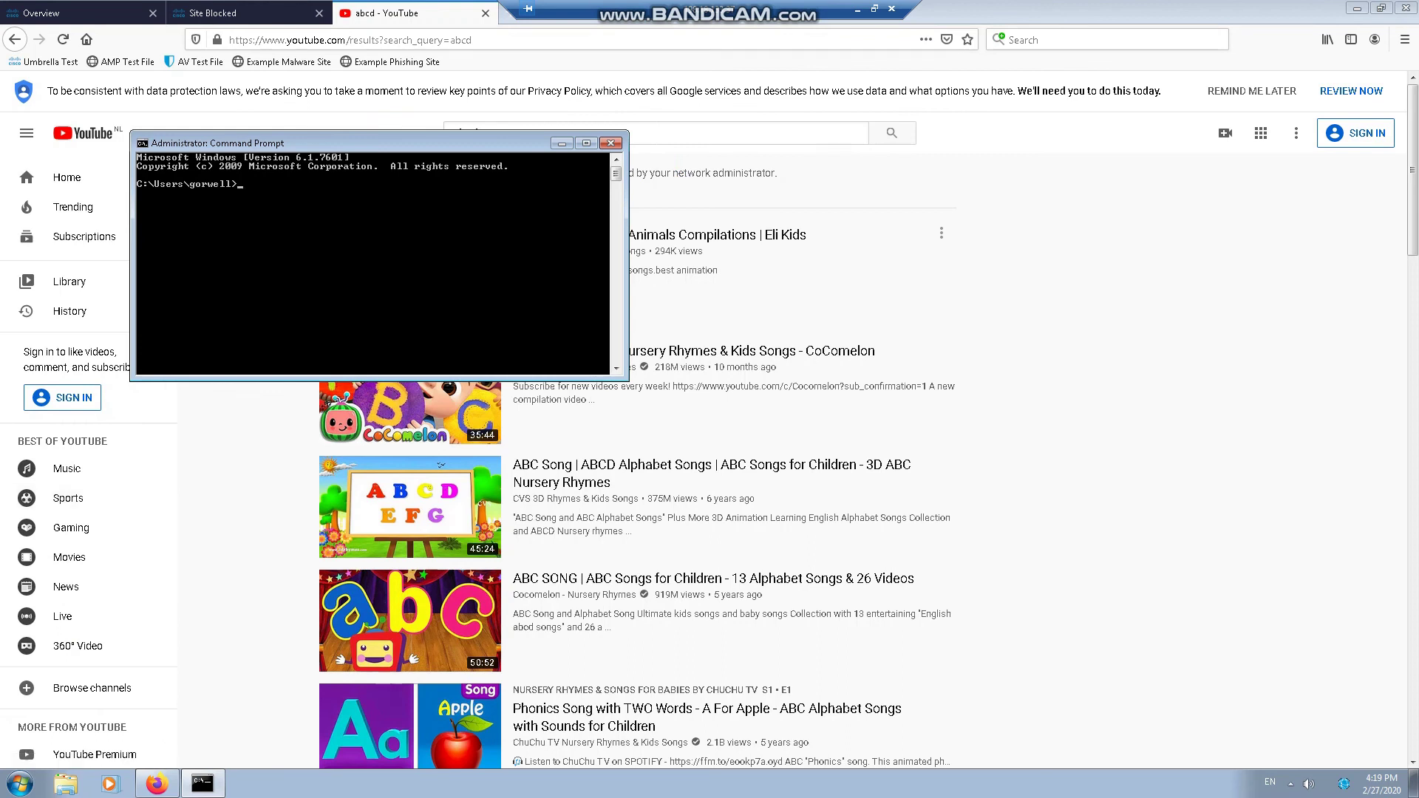
type("nslookup www.google.com")
key("Return")
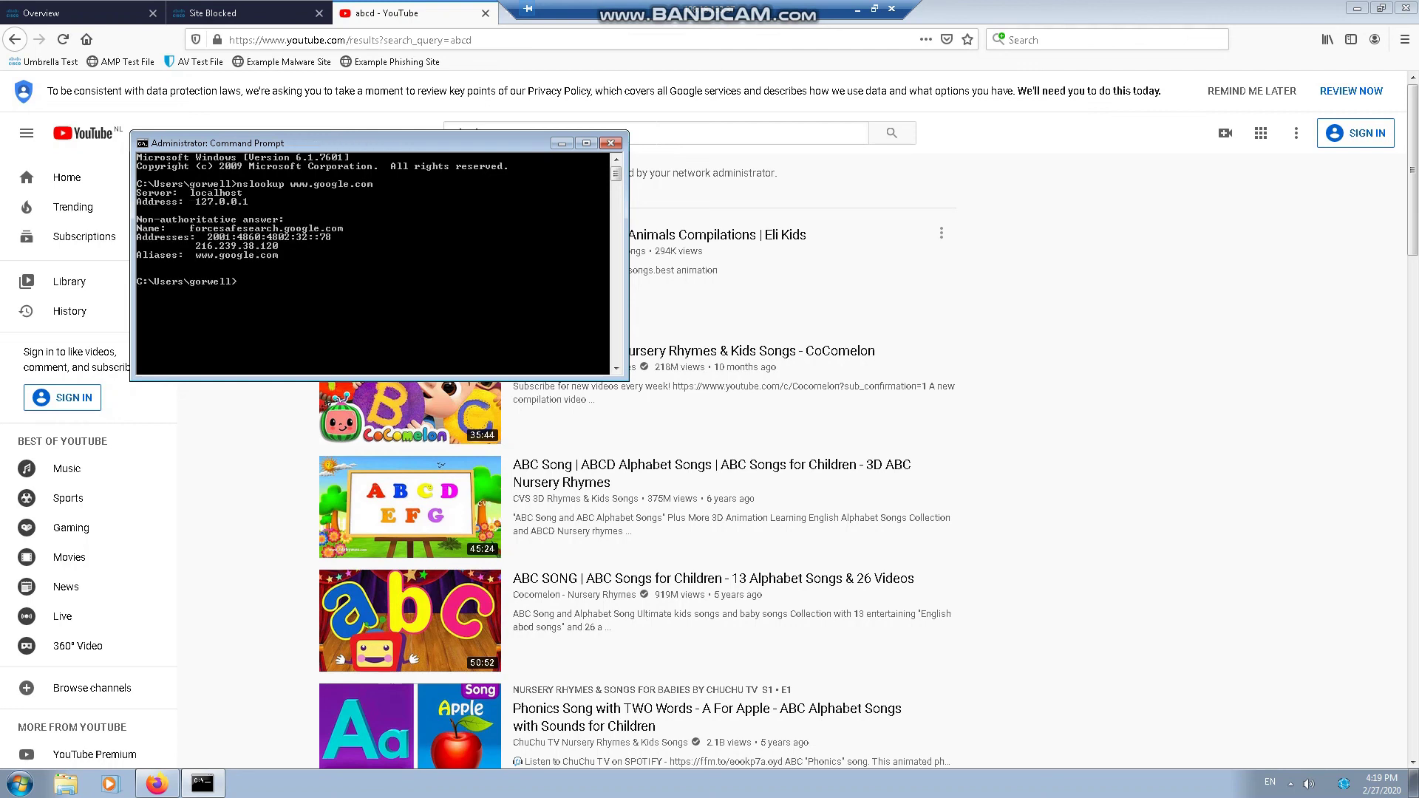
- Highlight the resolved host name in the nslookup output, and clear the highlight
right_click(190, 227)
left_click(211, 234)
left_click_drag(191, 229, 343, 230)
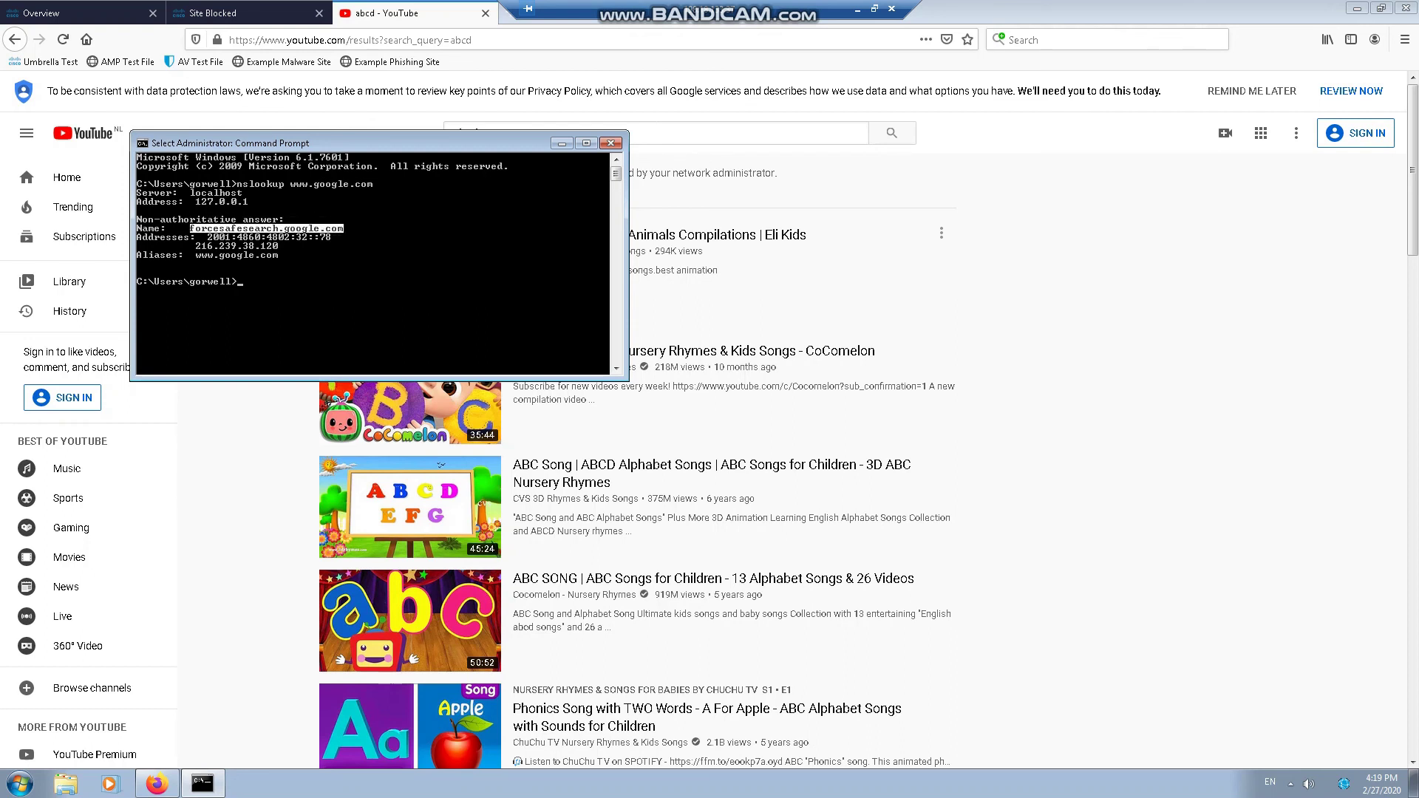
left_click(174, 229)
left_click(269, 228)
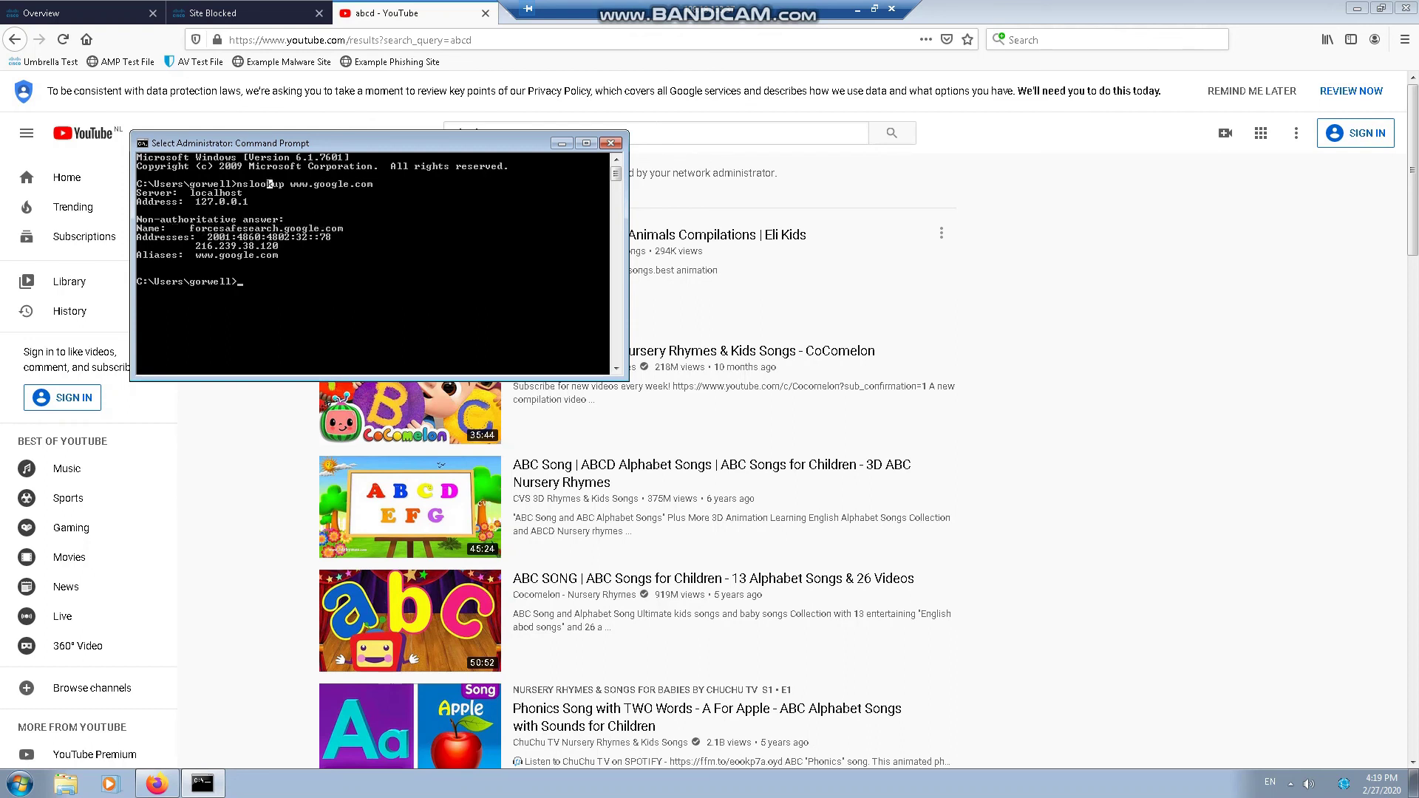
- Close Command Prompt and open the Policy Tester from the Umbrella policy list
left_click(610, 142)
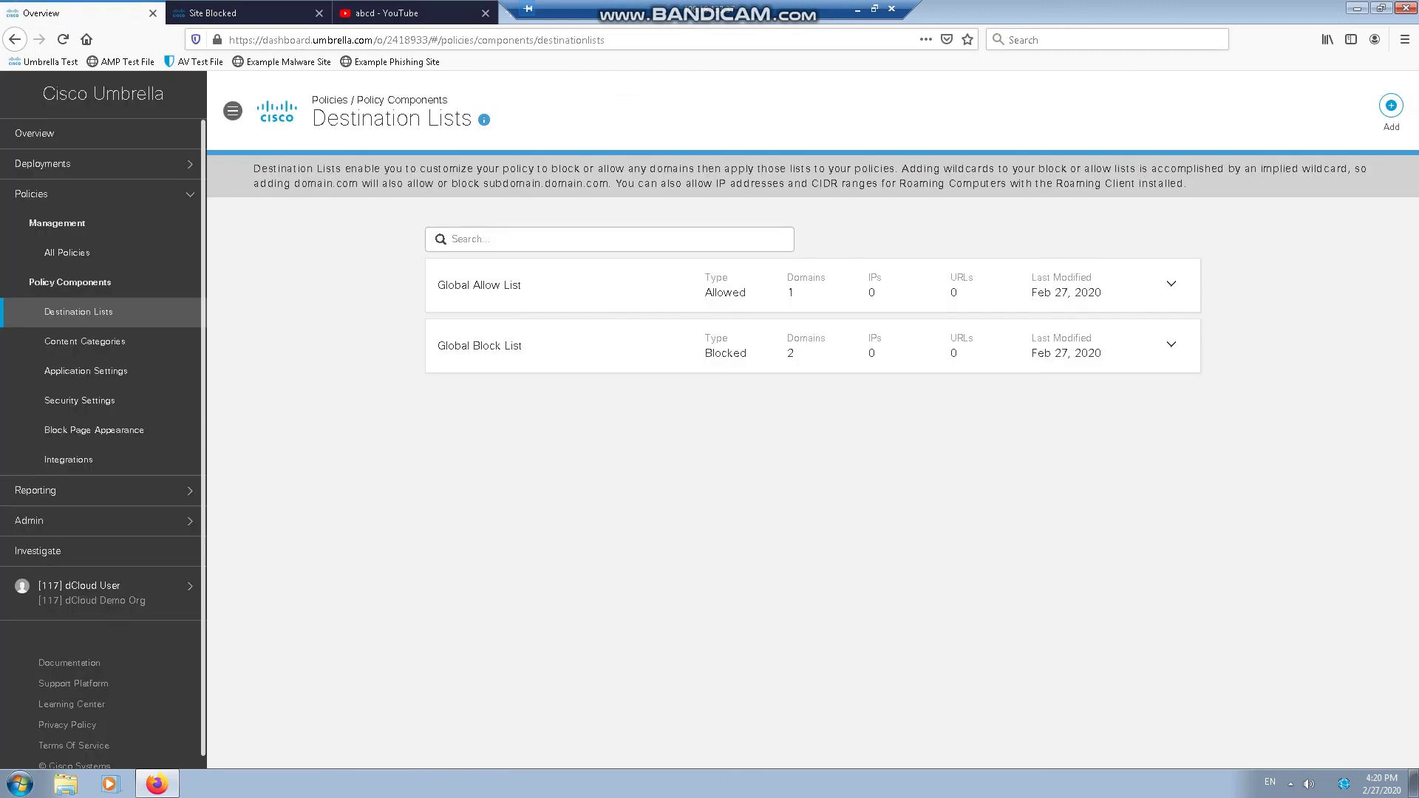
left_click(68, 252)
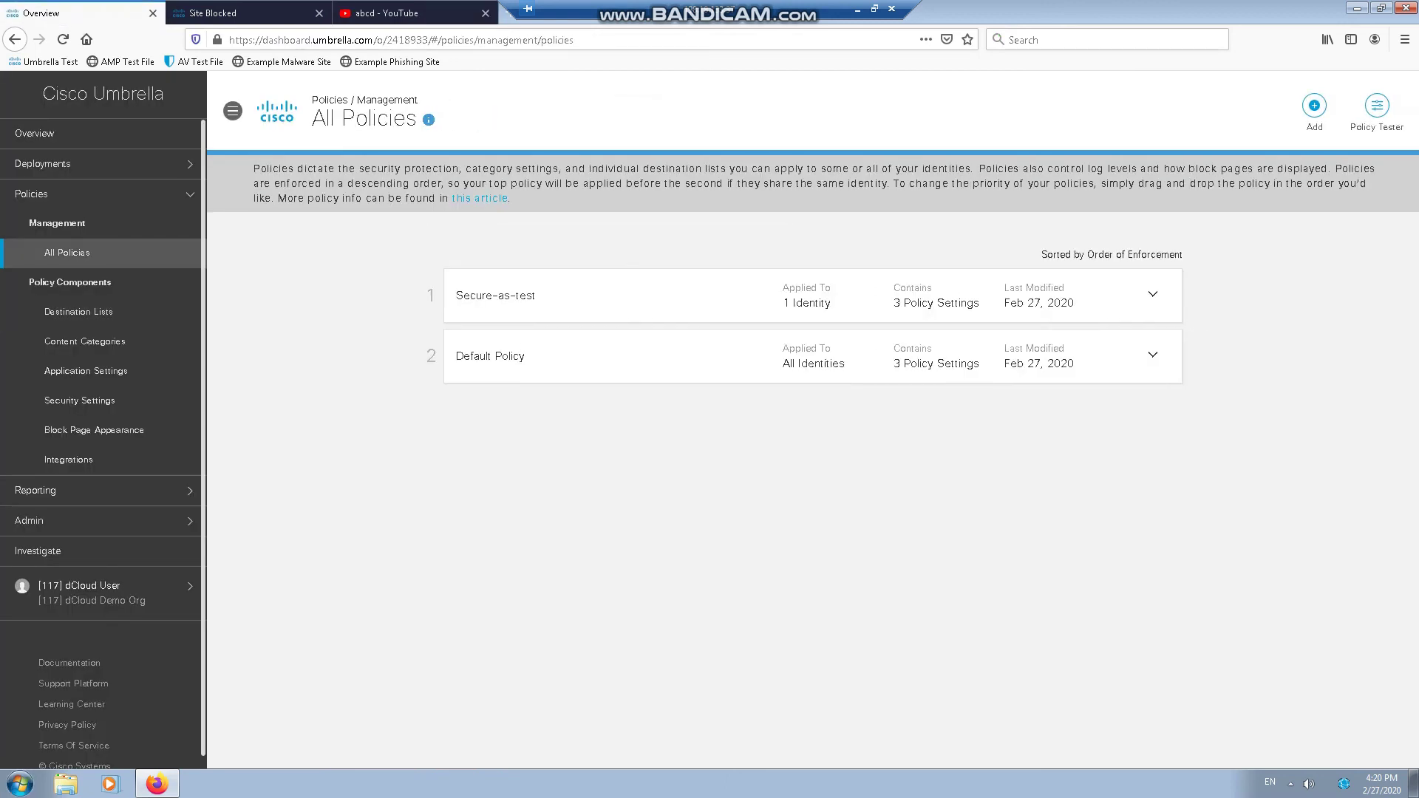
left_click(1377, 105)
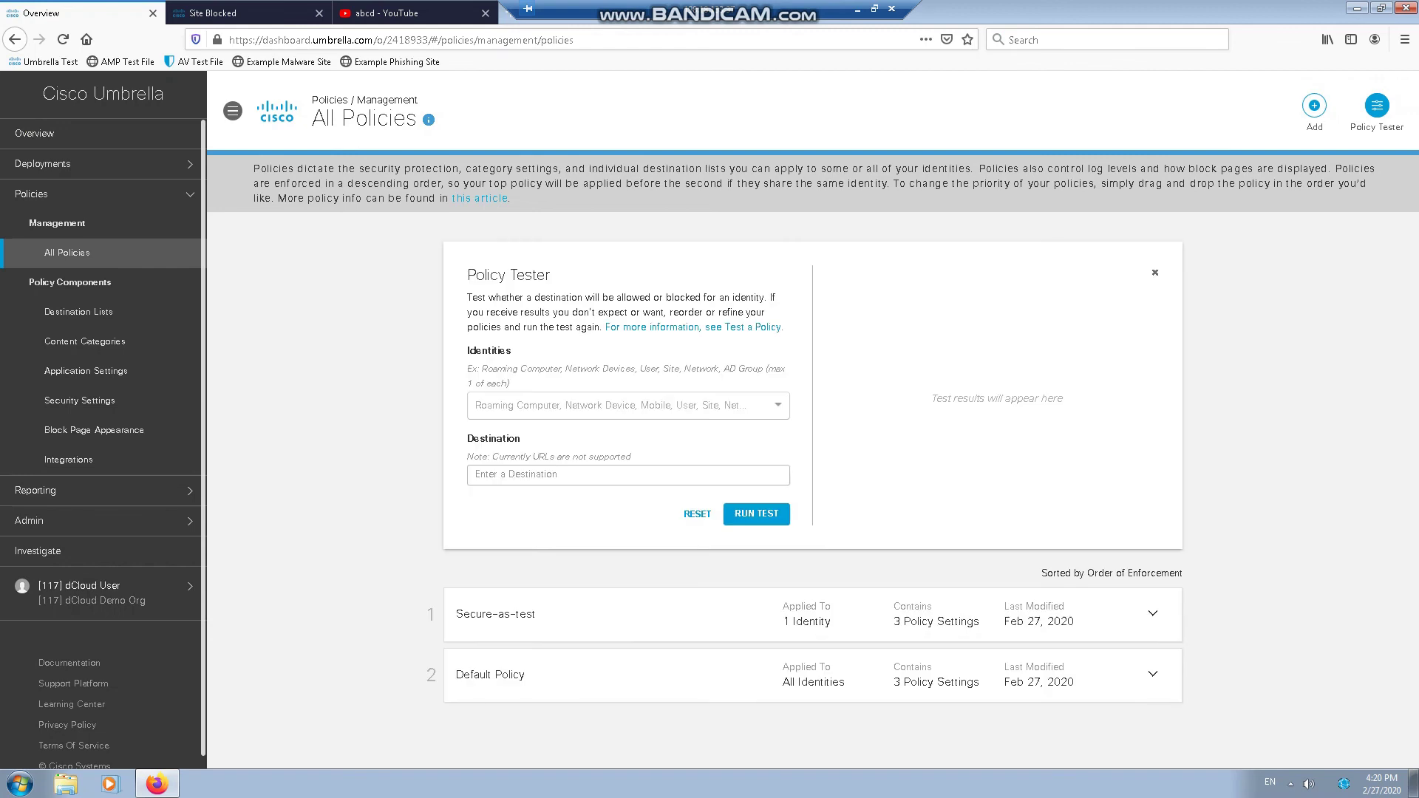
left_click(472, 405)
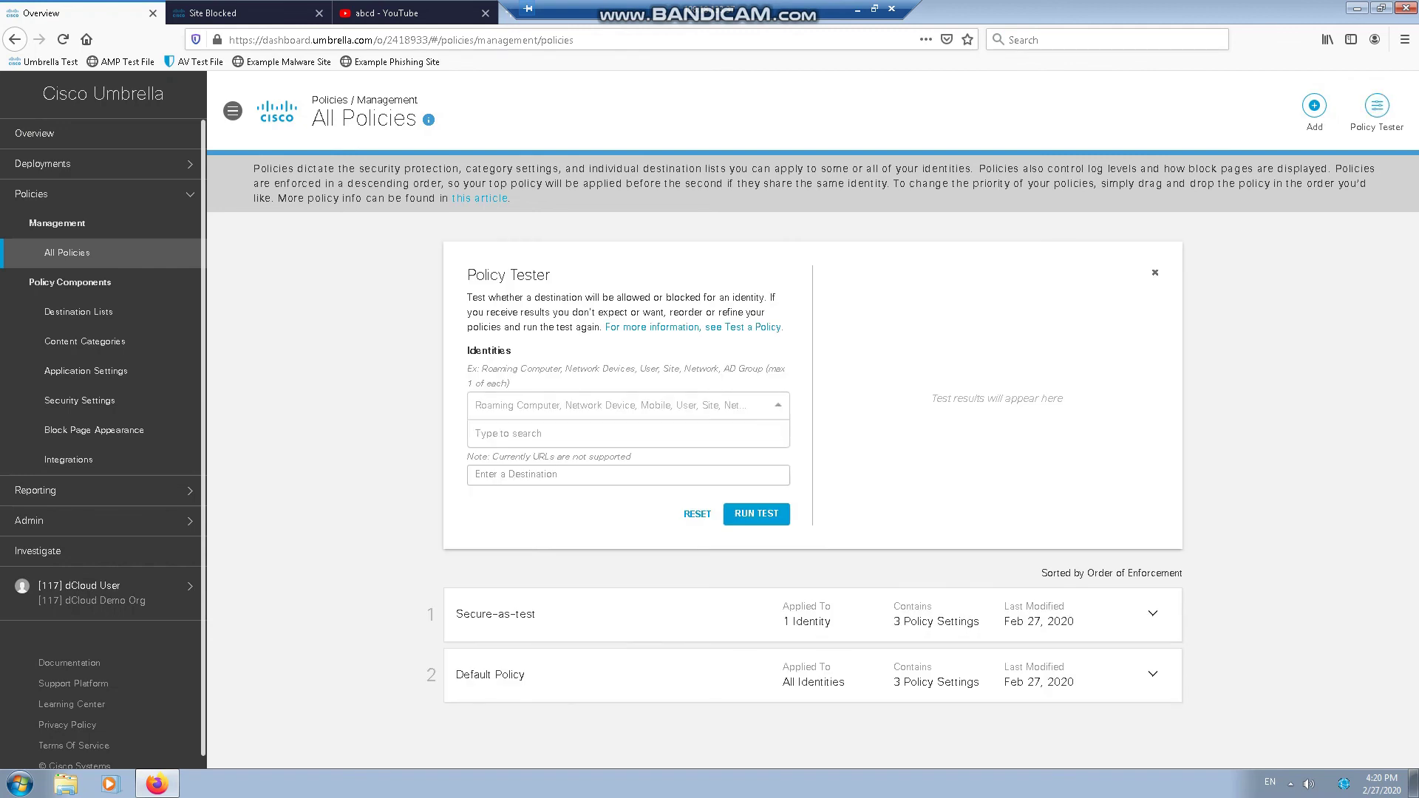
type("george")
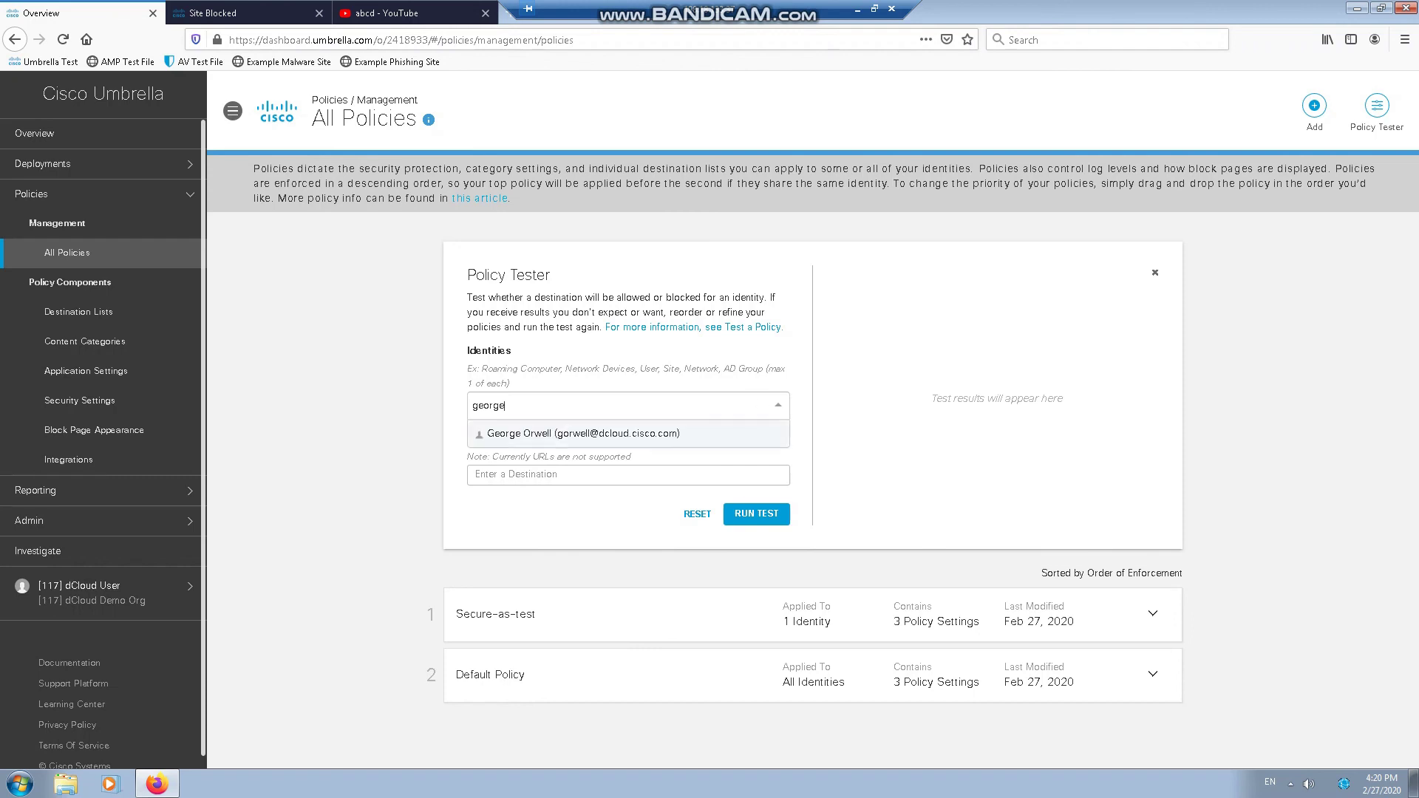
key("Return")
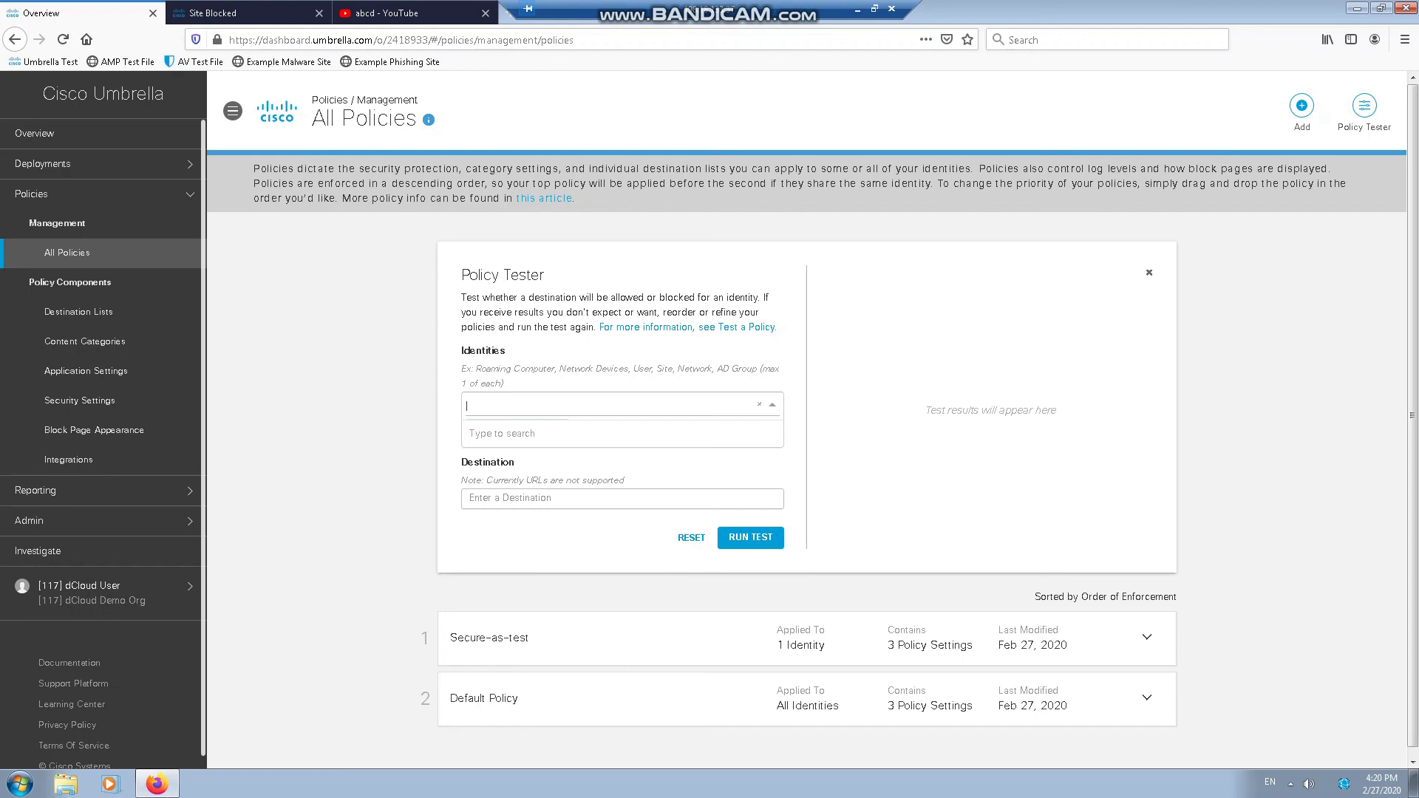
left_click(470, 498)
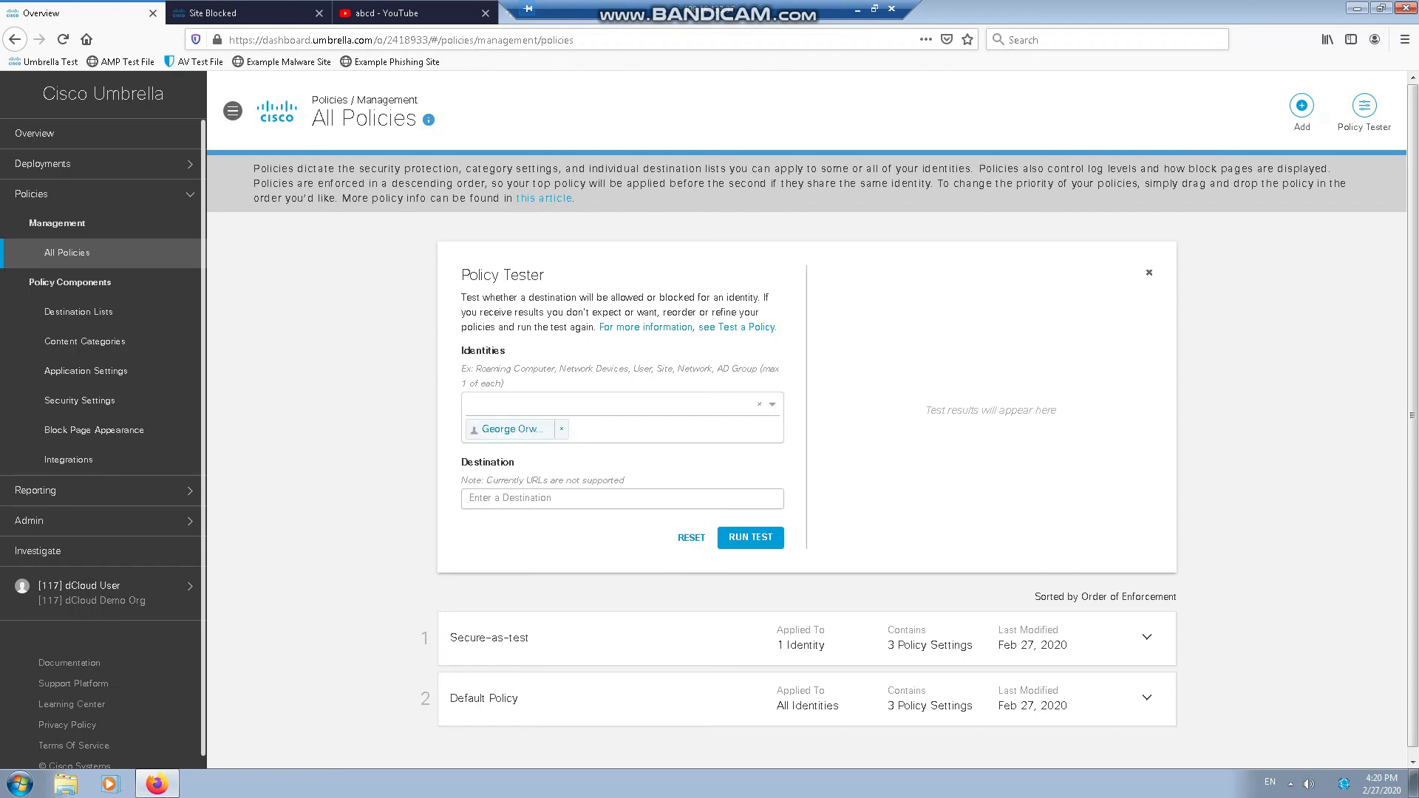
type("www.poker.com")
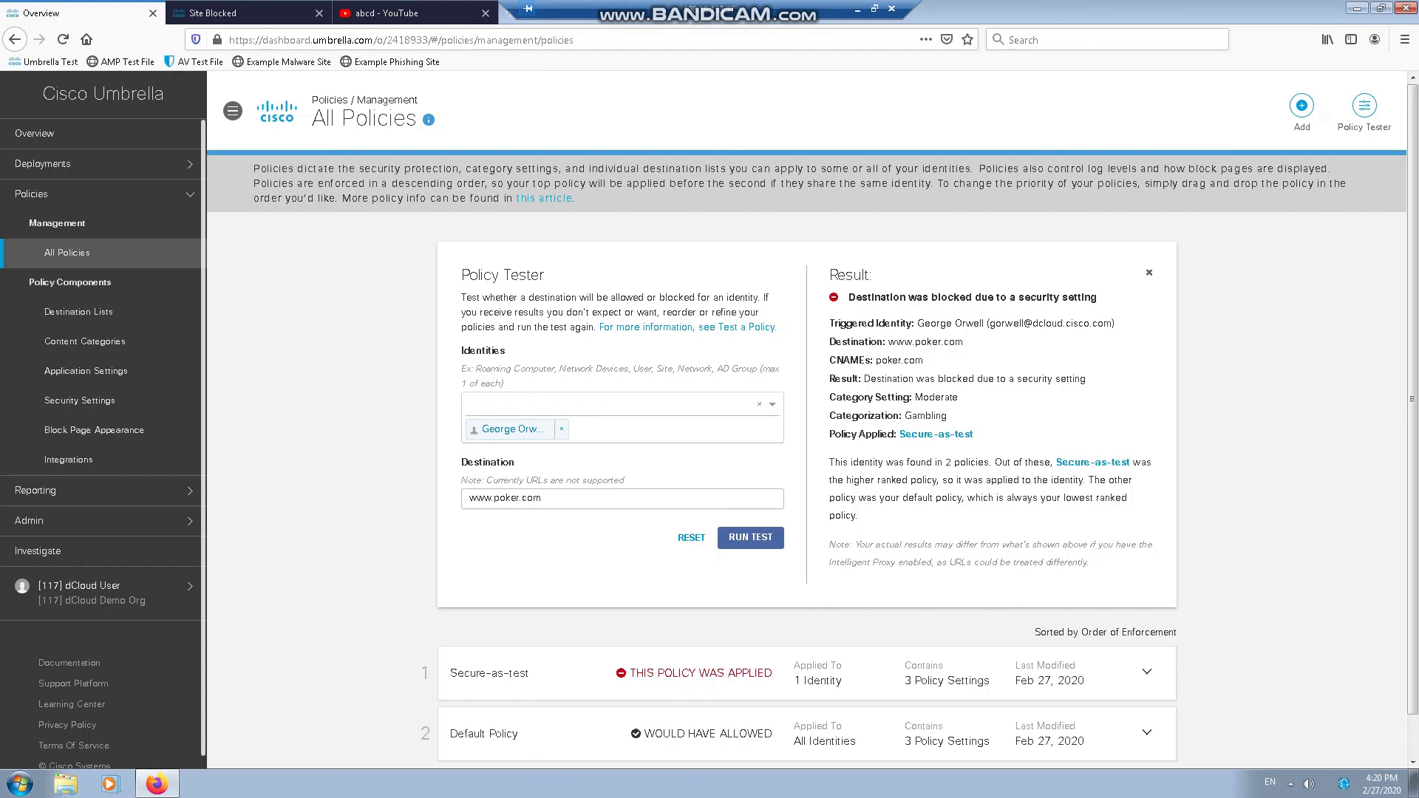
left_click_drag(852, 323, 917, 361)
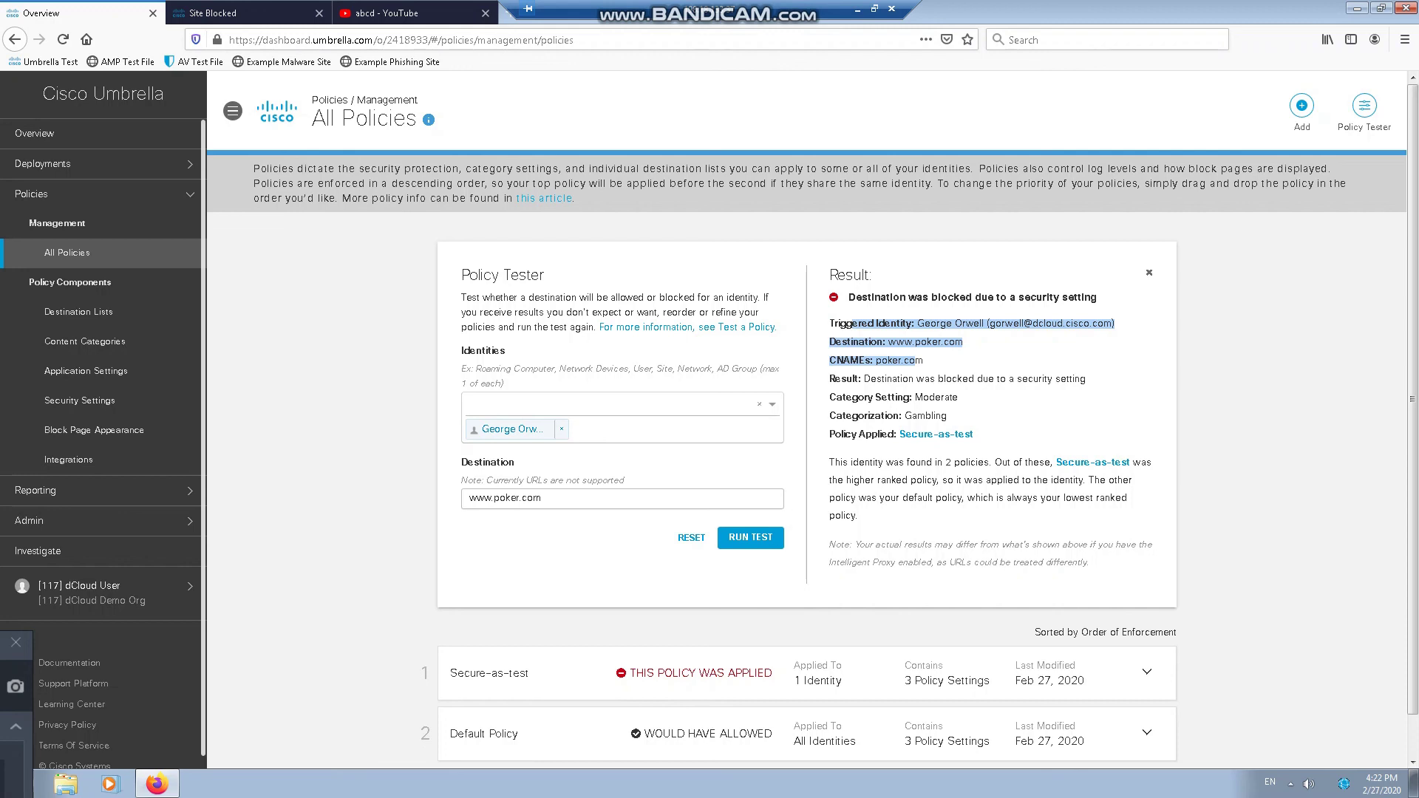
- Open the Activity Search report and view the actions available for the first logged request
left_click(35, 490)
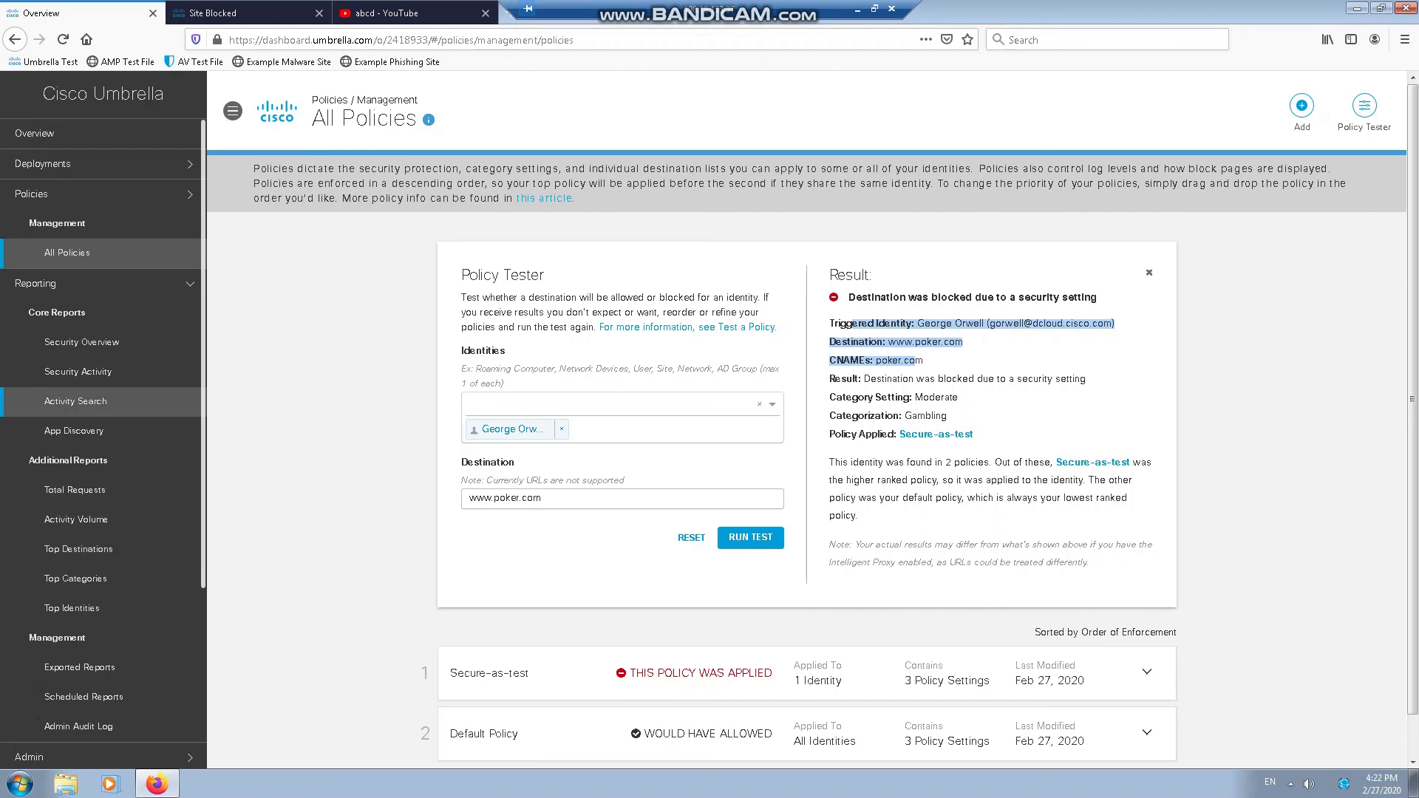
left_click(76, 401)
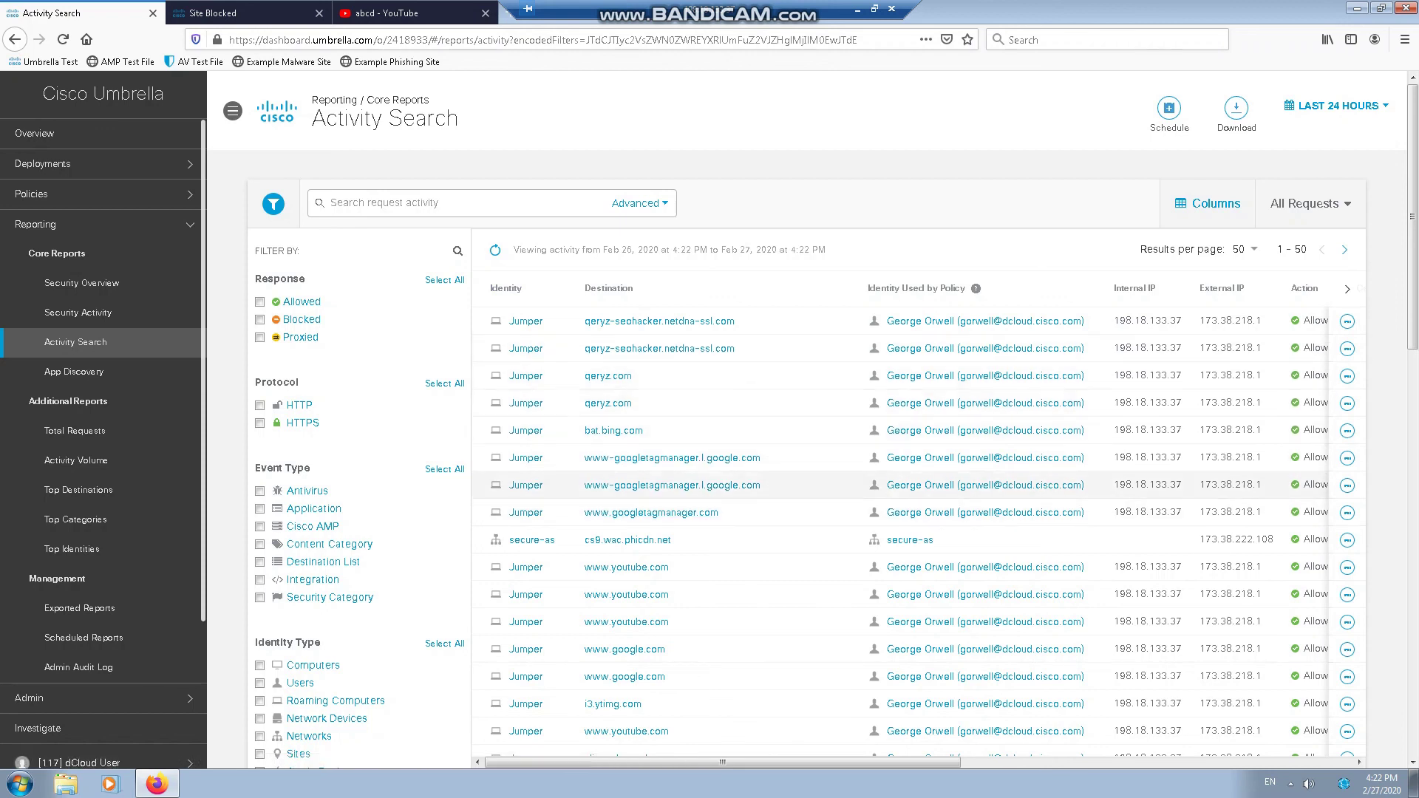
scroll(665, 392, "down", 3)
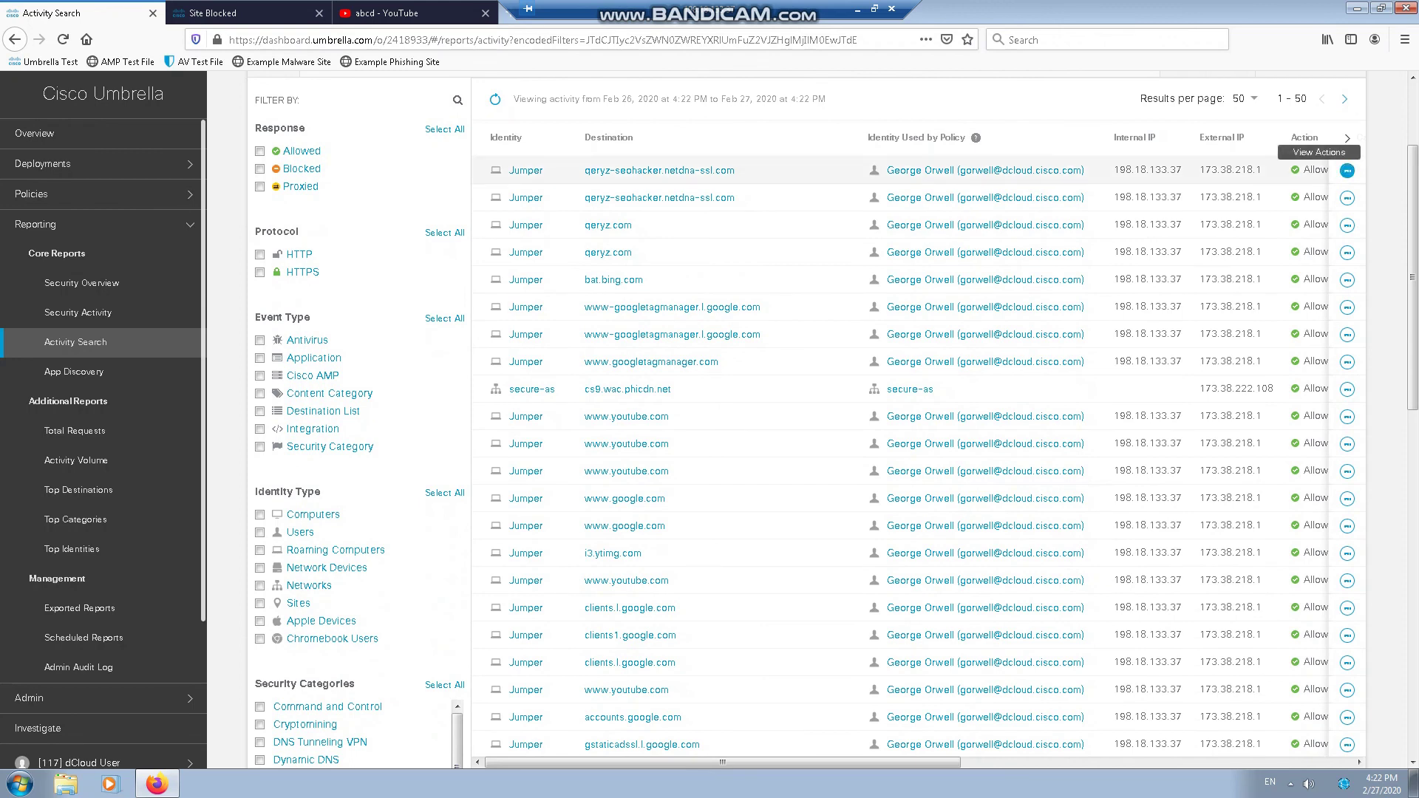
left_click(1348, 170)
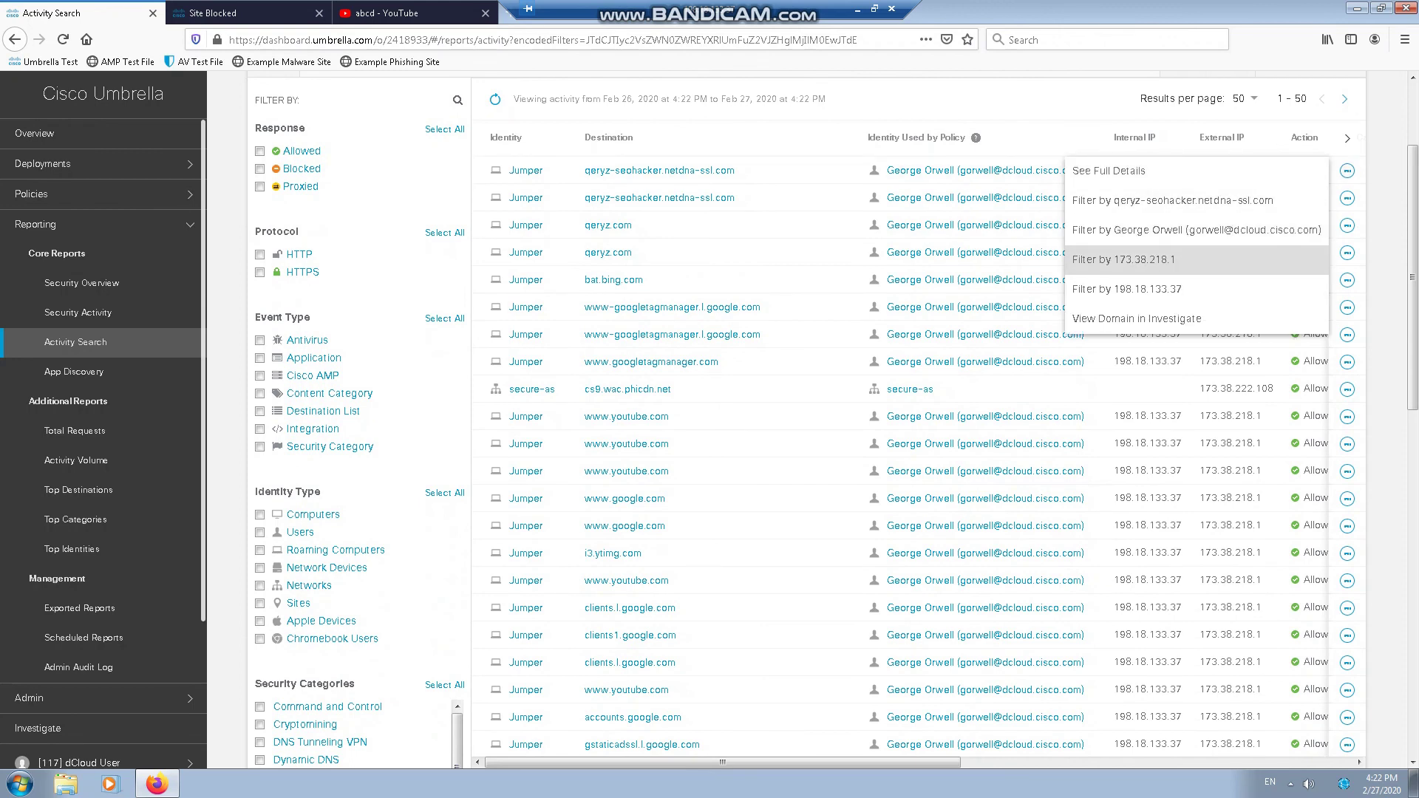
left_click(1123, 260)
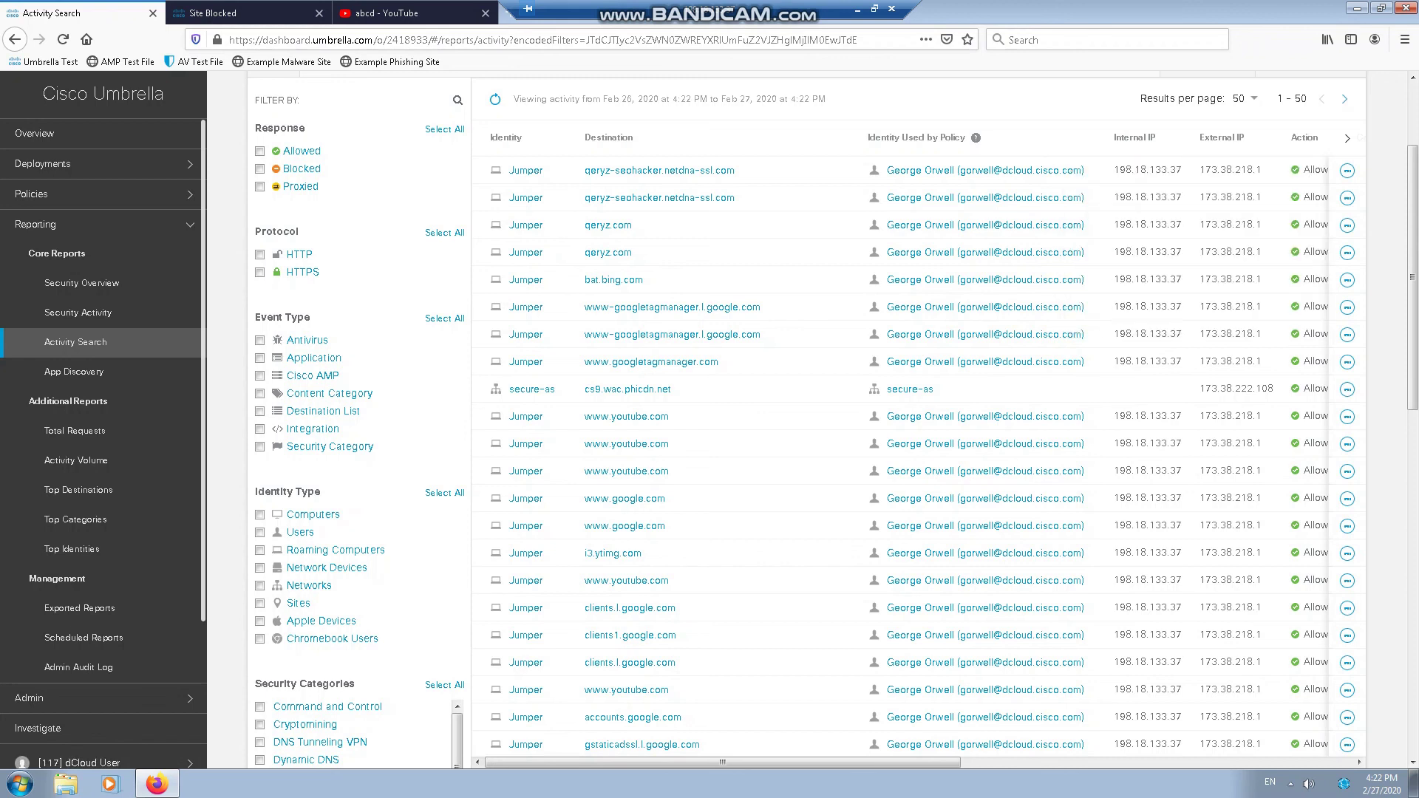
- Review the destinations and allow or block actions of the logged requests through to the end of the page
scroll(526, 388, "down", 5)
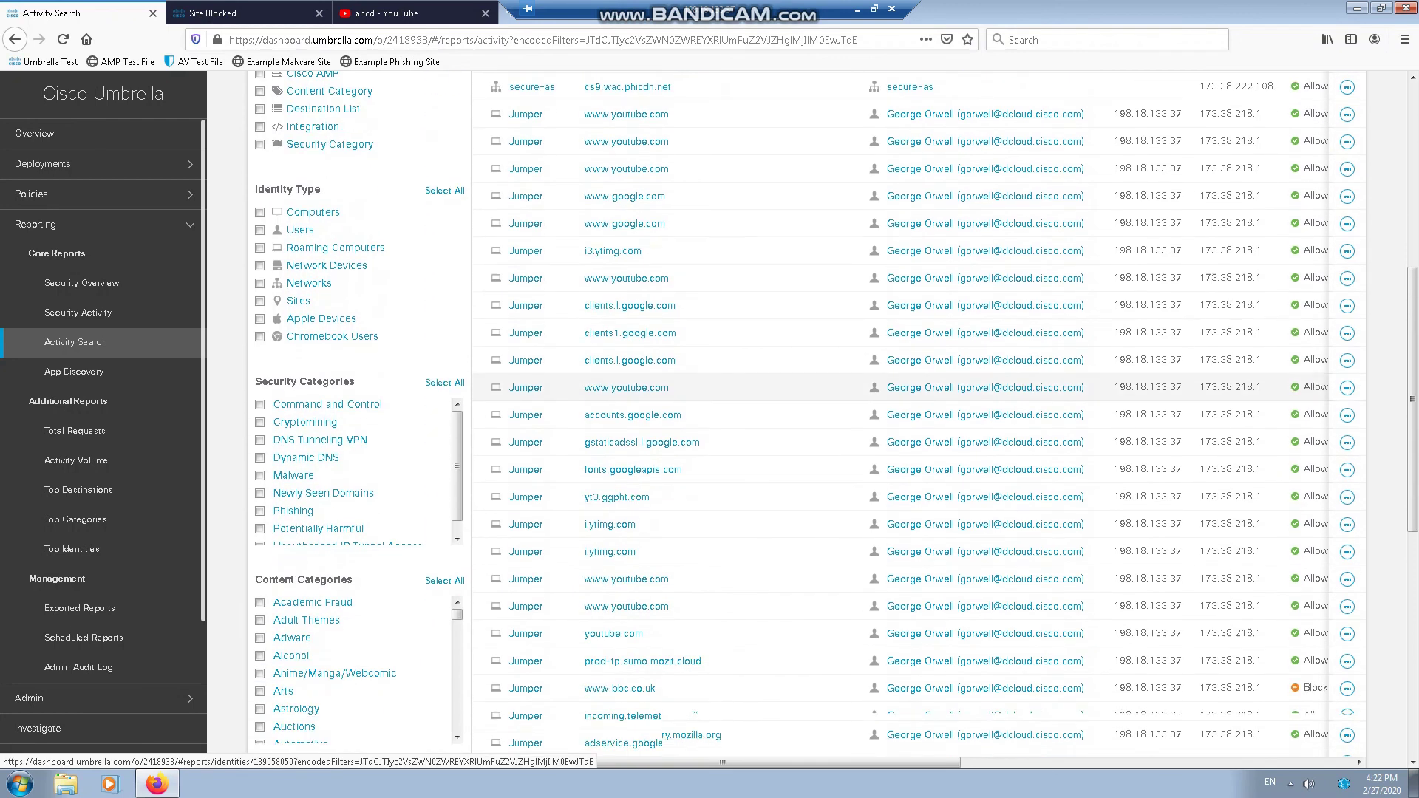
scroll(526, 387, "down", 6)
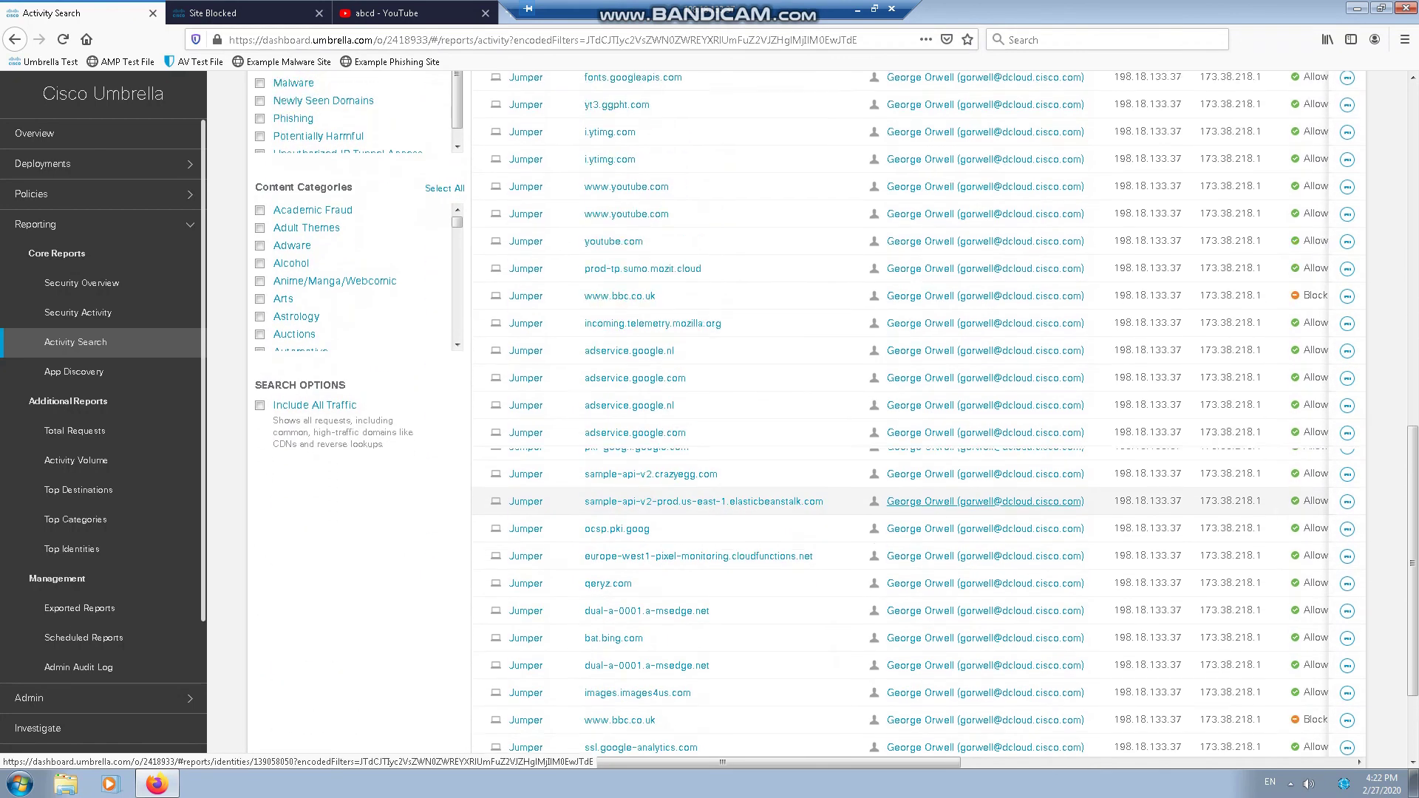
scroll(983, 499, "down", 3)
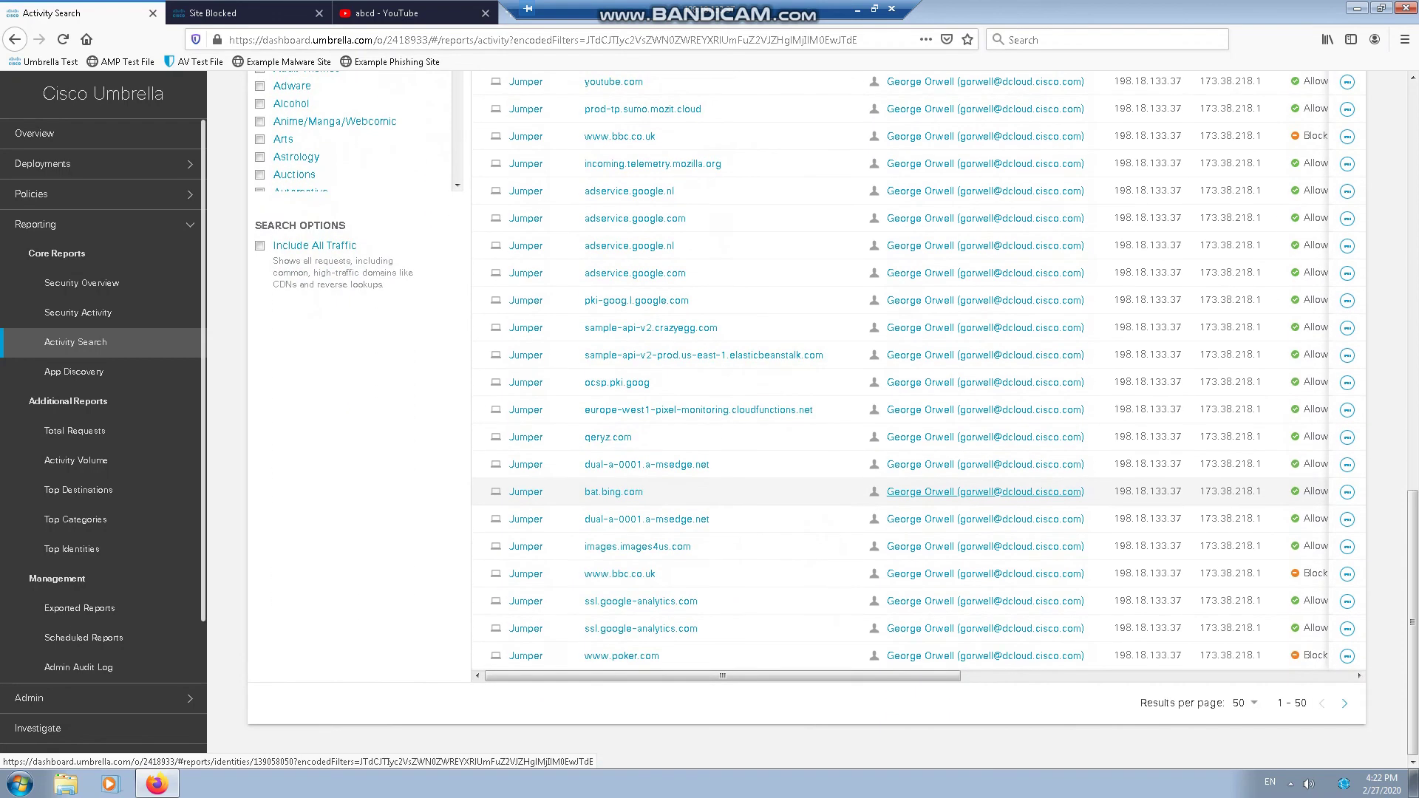